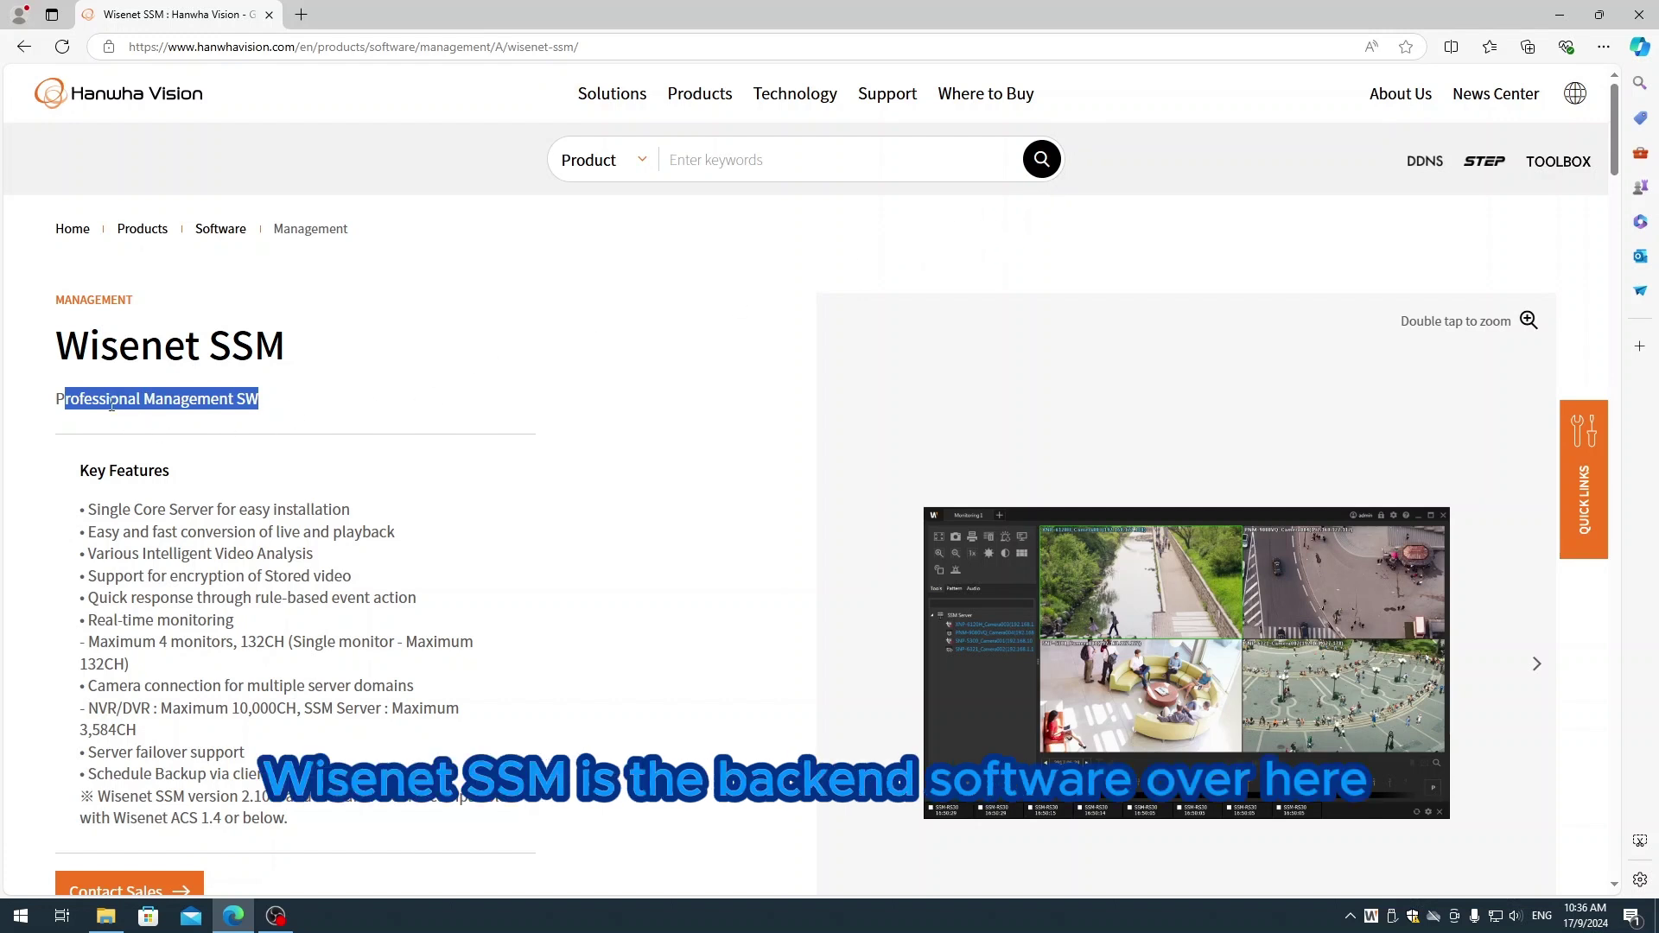
# - Highlight the Professional Management SW tagline and the maximum 4 monitors feature on the Wisenet SSM page
pyautogui.click(154, 424)
pyautogui.moveTo(55, 398); pyautogui.dragTo(262, 400)
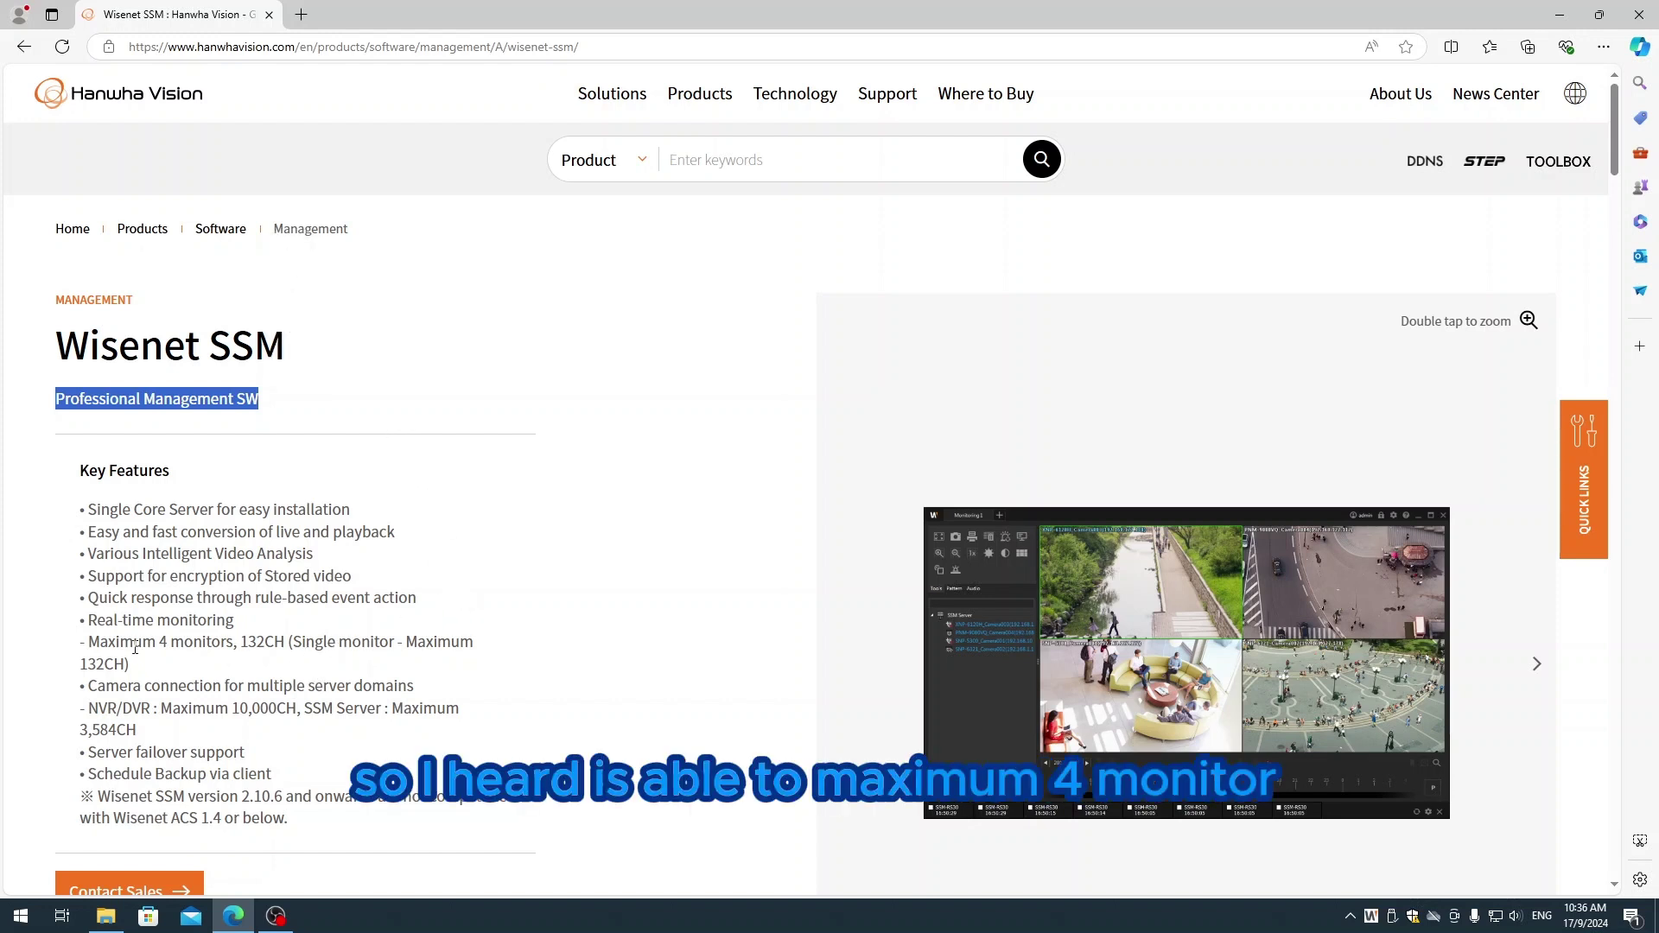
pyautogui.moveTo(88, 643); pyautogui.dragTo(390, 646)
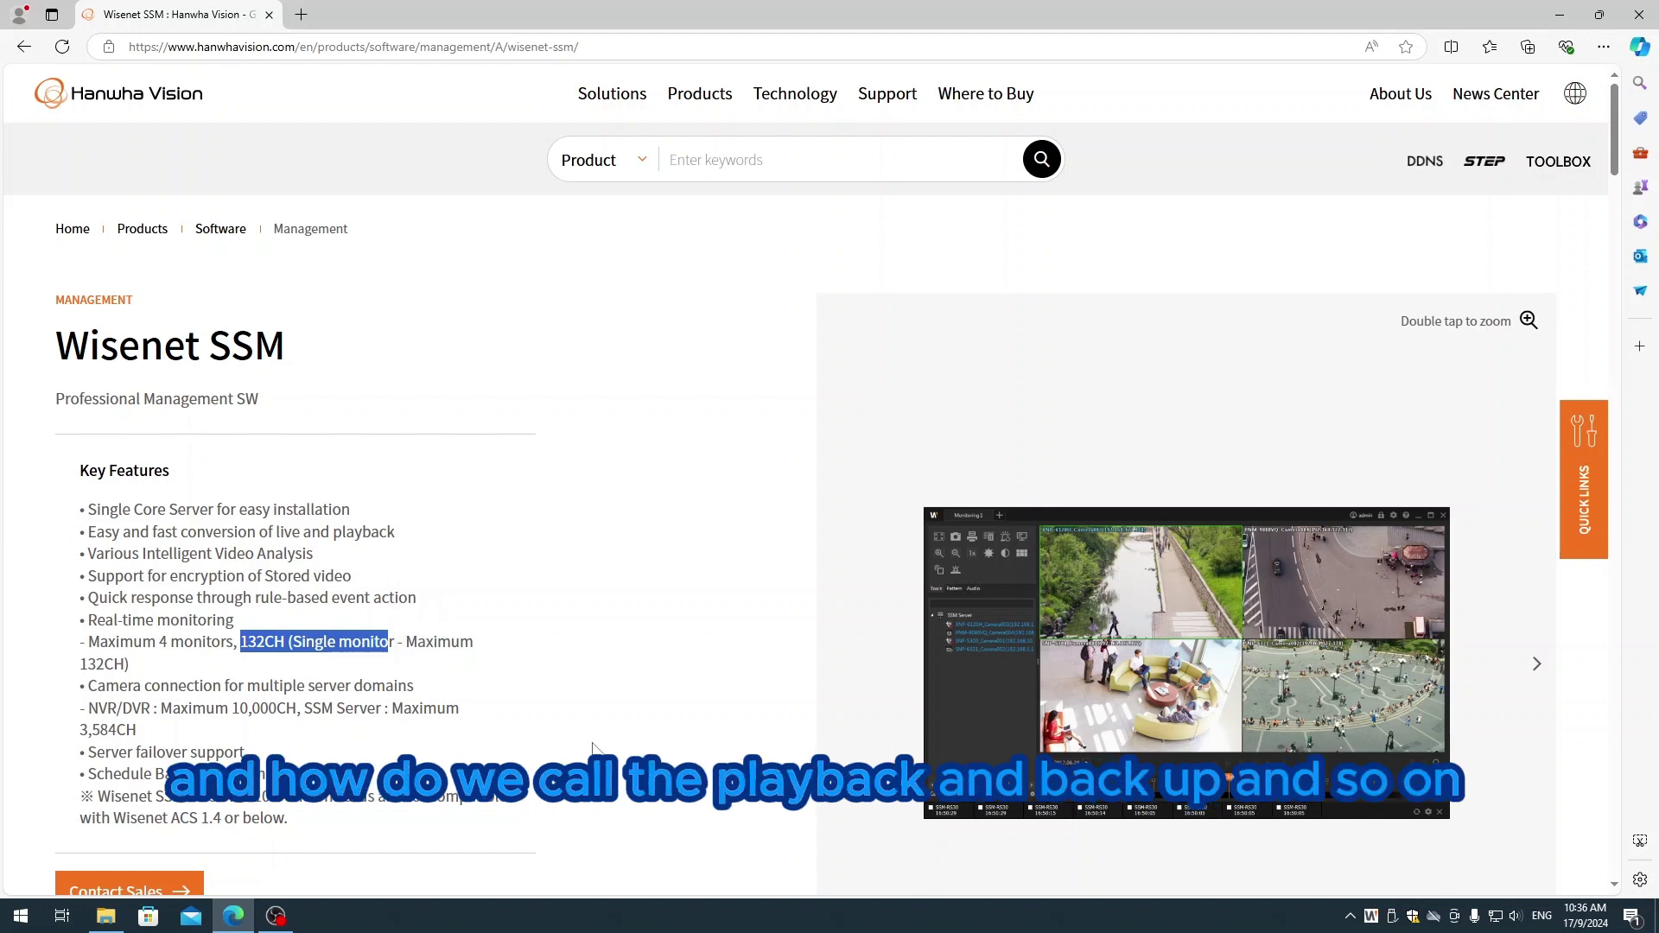
pyautogui.click(674, 701)
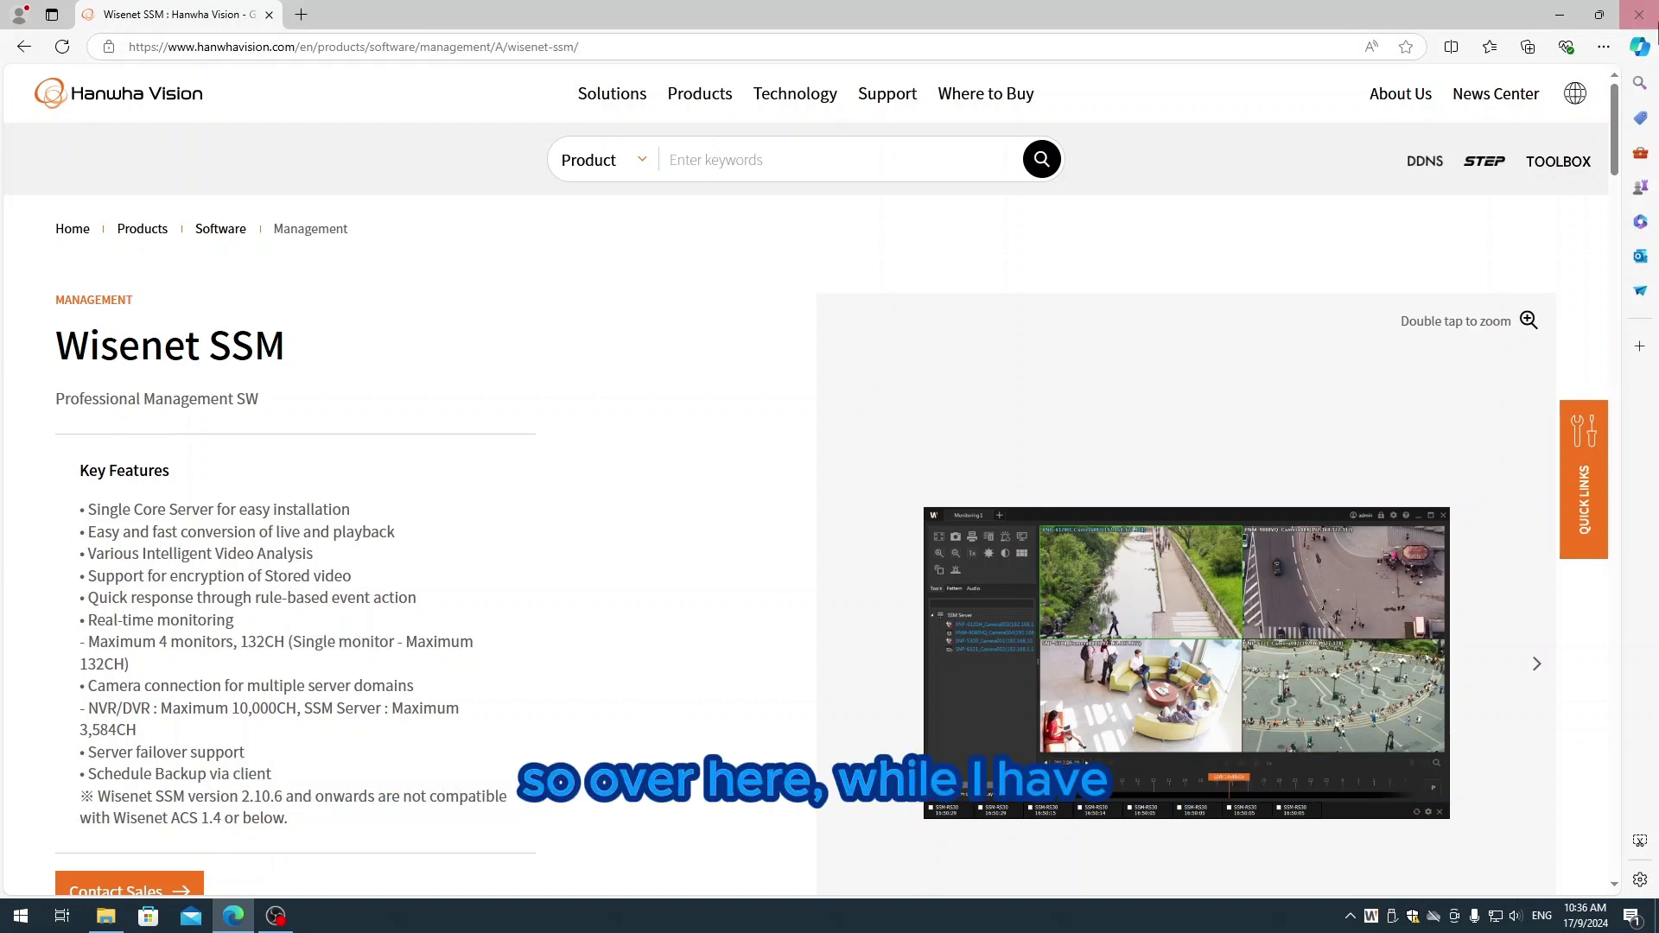
# - Minimize Edge to reveal the desktop with the SSM Console and SSM Service Manager shortcuts
pyautogui.click(1561, 15)
pyautogui.moveTo(882, 281); pyautogui.dragTo(1051, 515)
pyautogui.click(1199, 497)
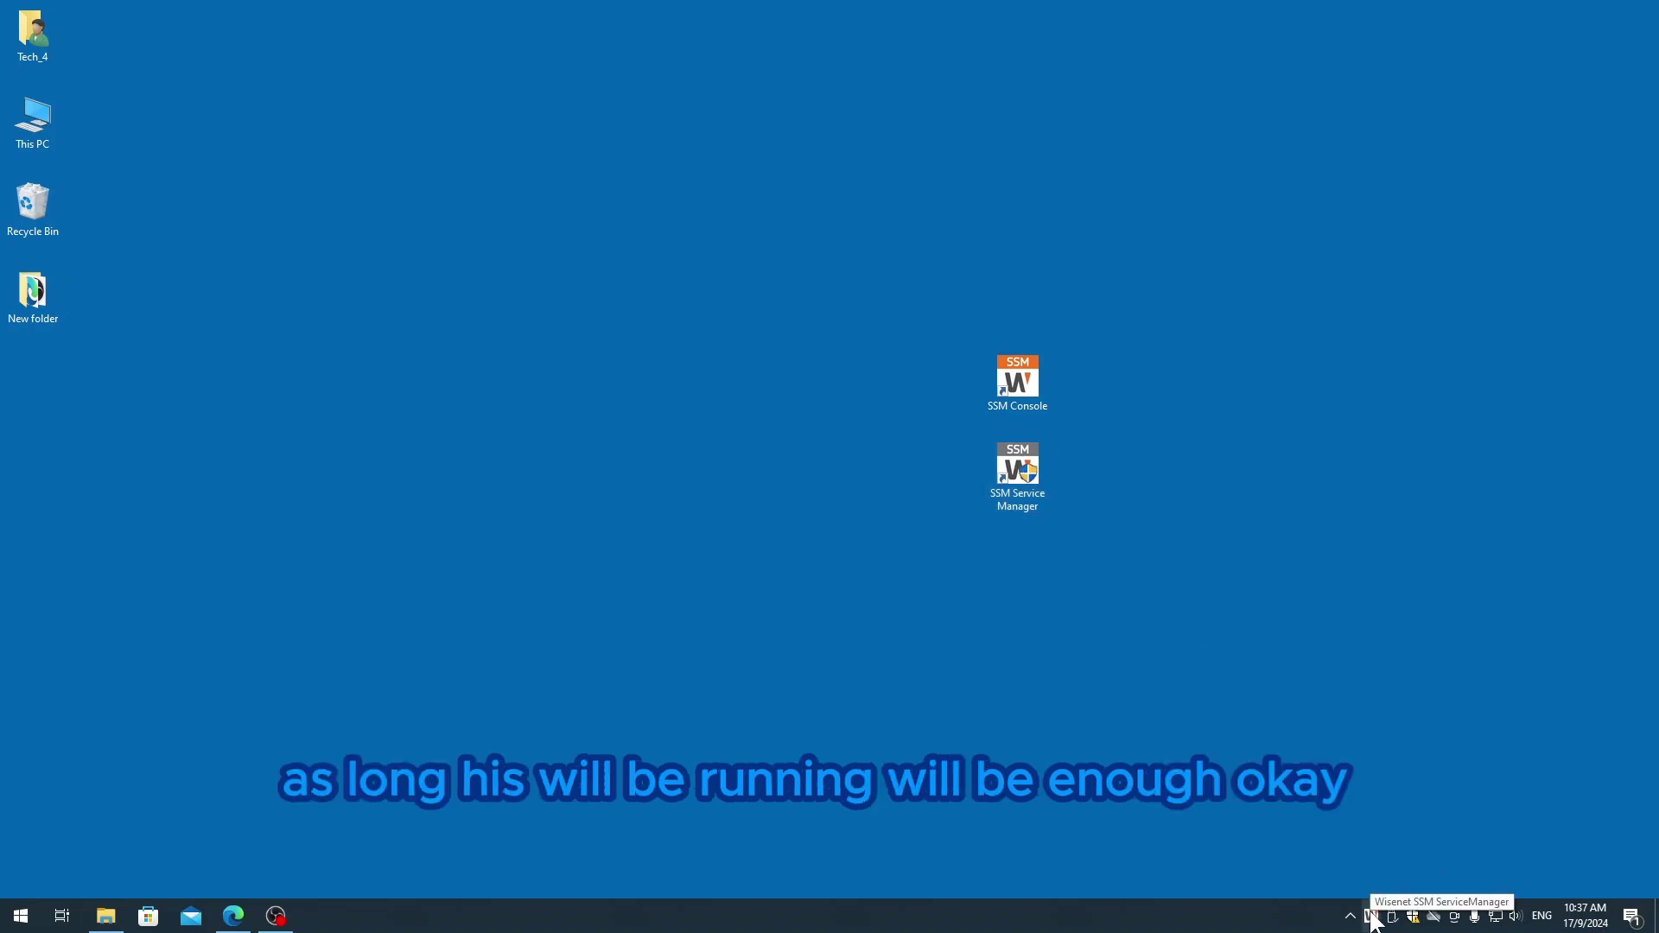
# - Launch SSM Console Client from its desktop shortcut and log in with the account password
pyautogui.doubleClick(1014, 386)
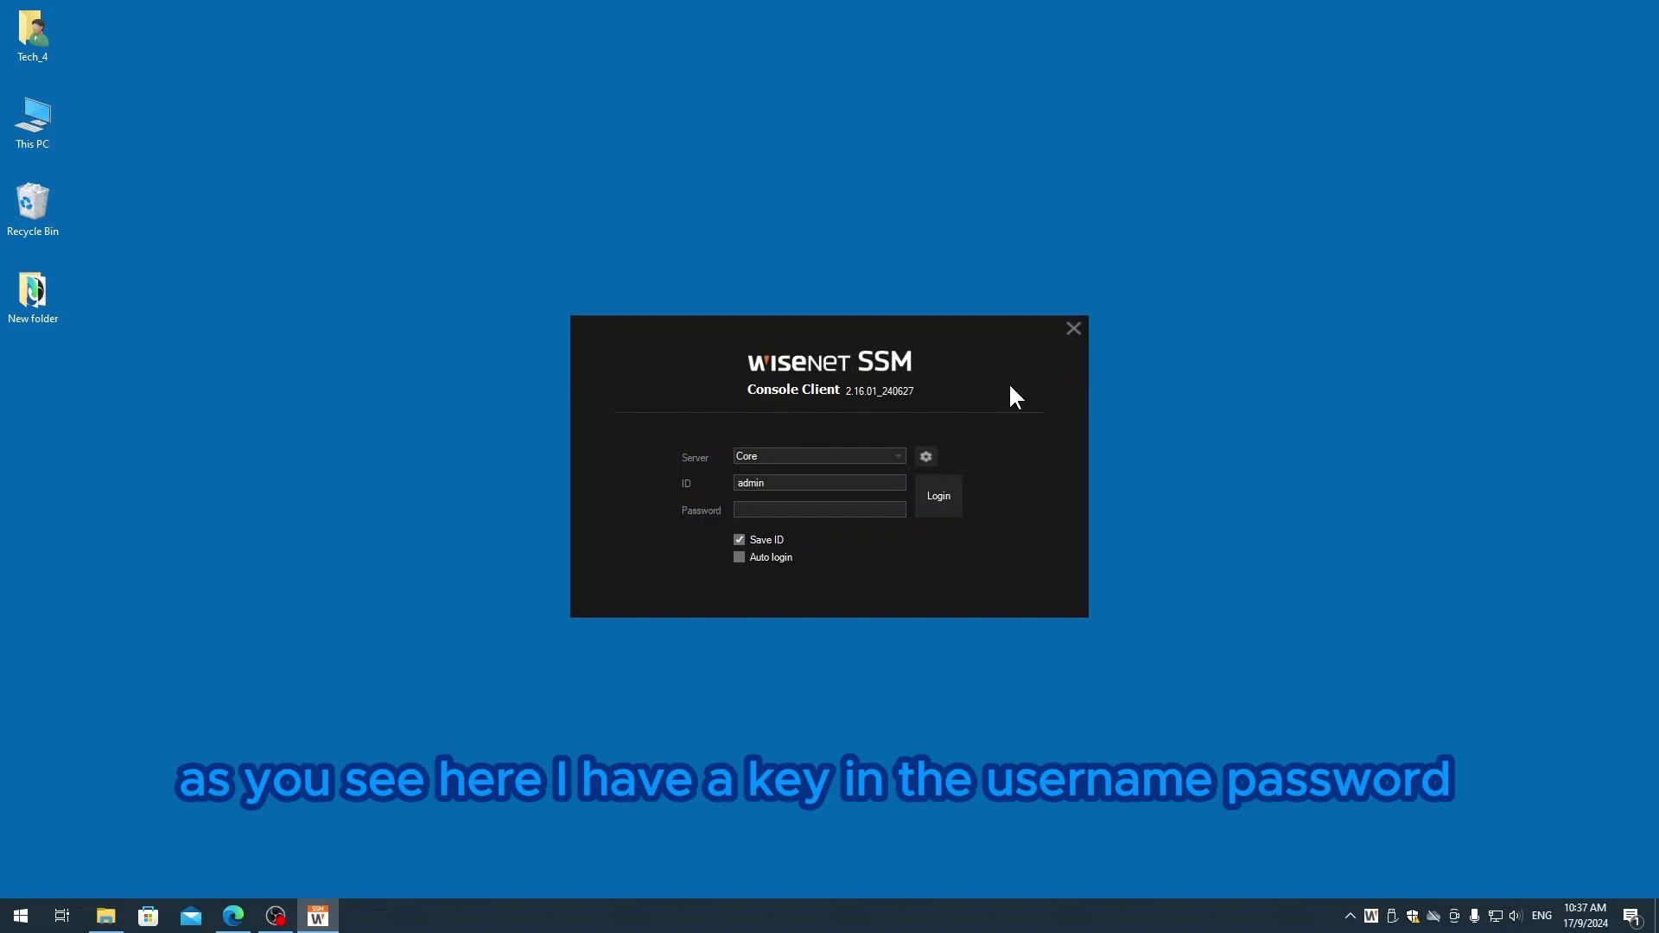
pyautogui.write('*')
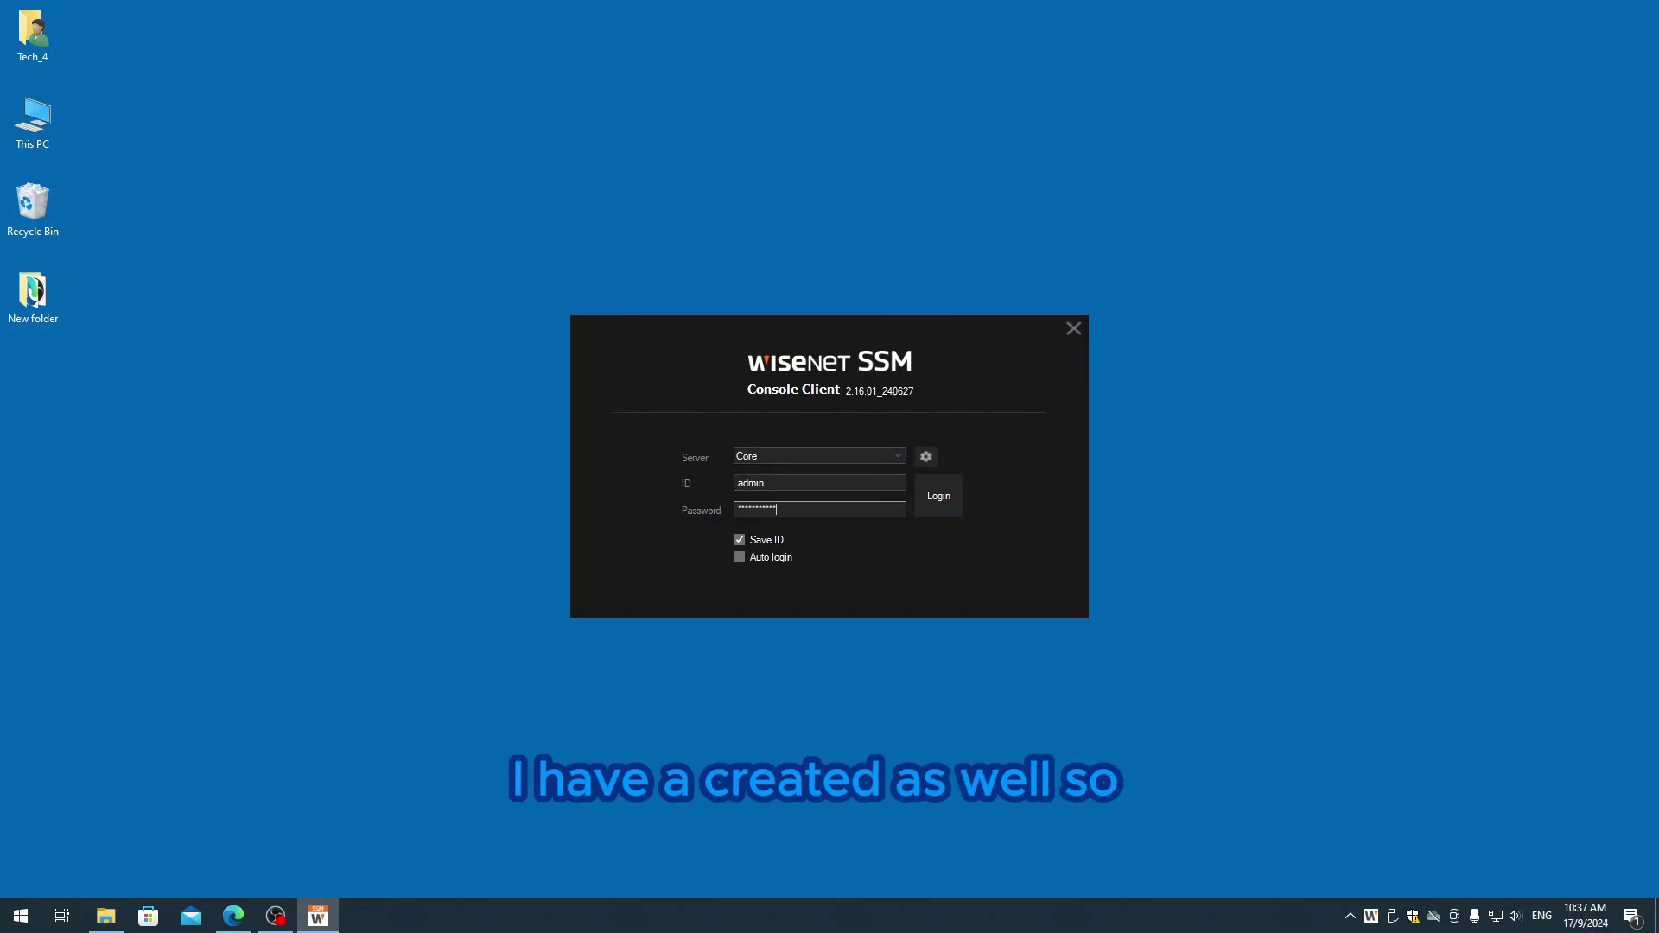
pyautogui.click(883, 506)
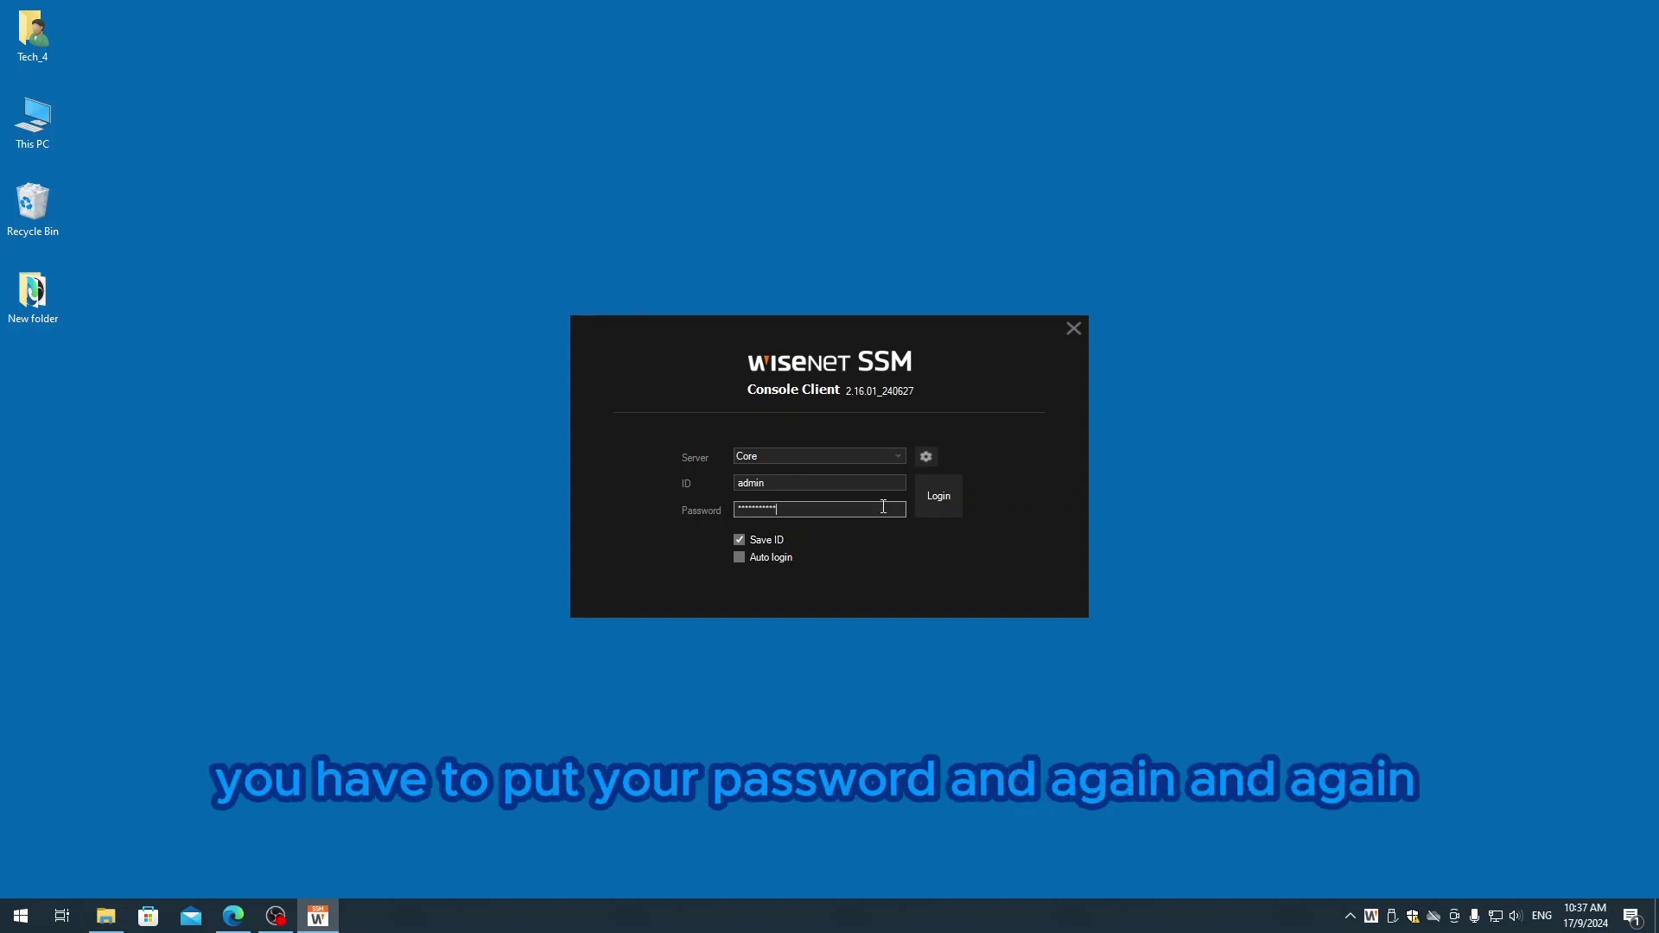
pyautogui.click(940, 496)
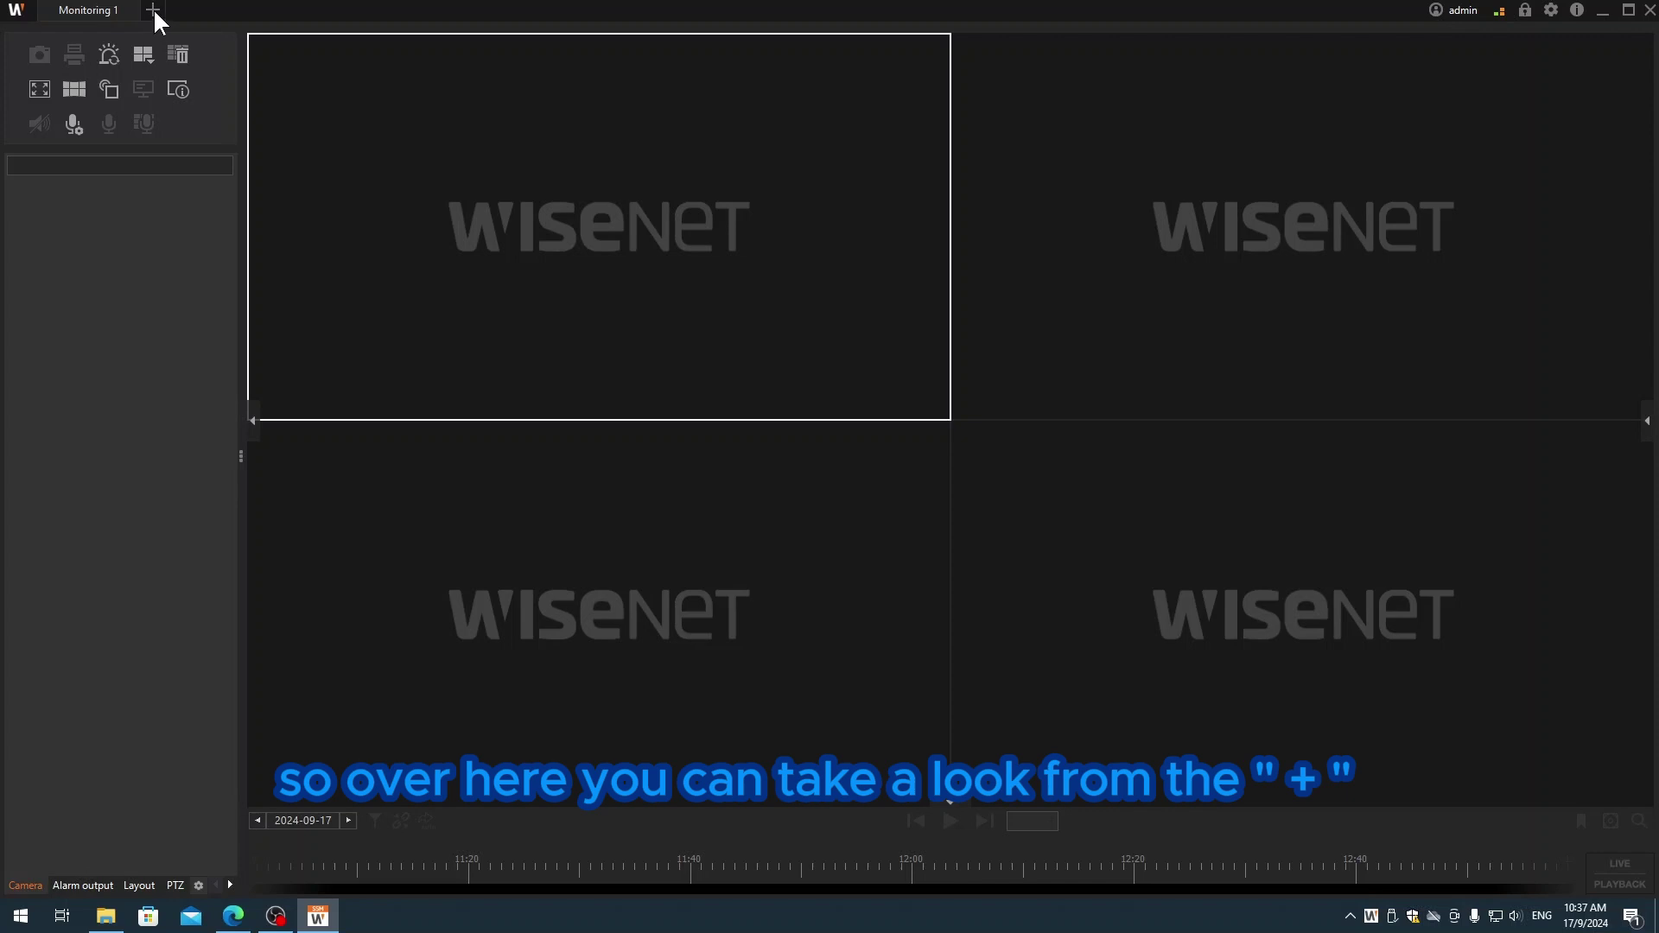
# - Add a Configuration tab showing the SSM Server's Device Registration information
pyautogui.click(154, 11)
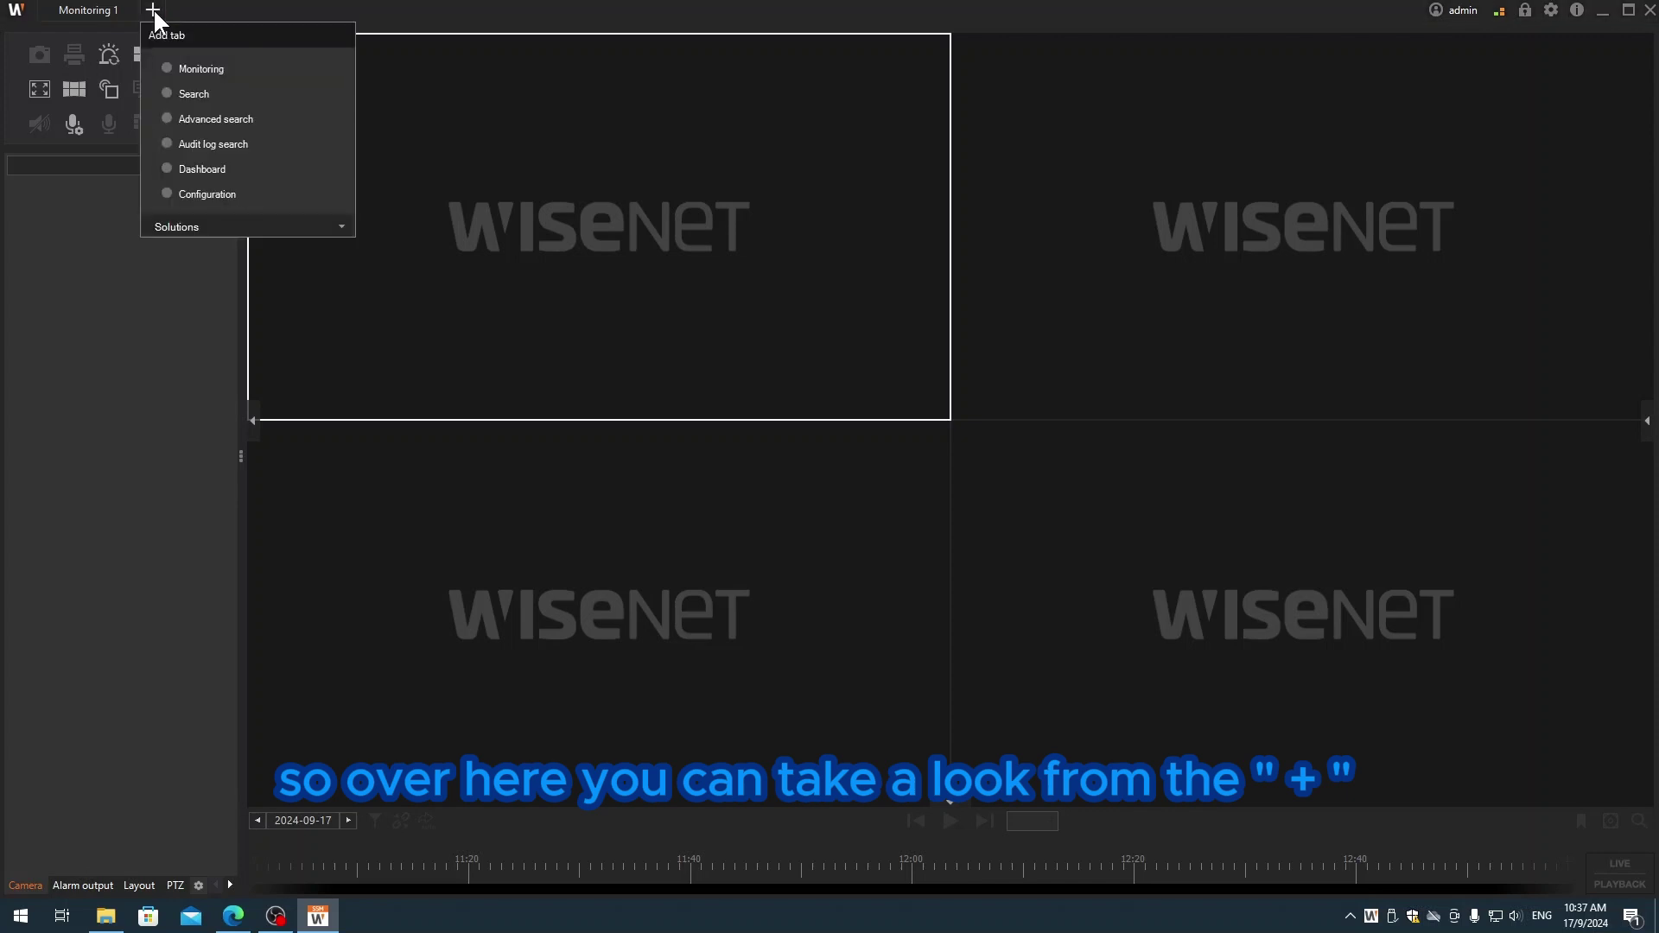
pyautogui.click(191, 191)
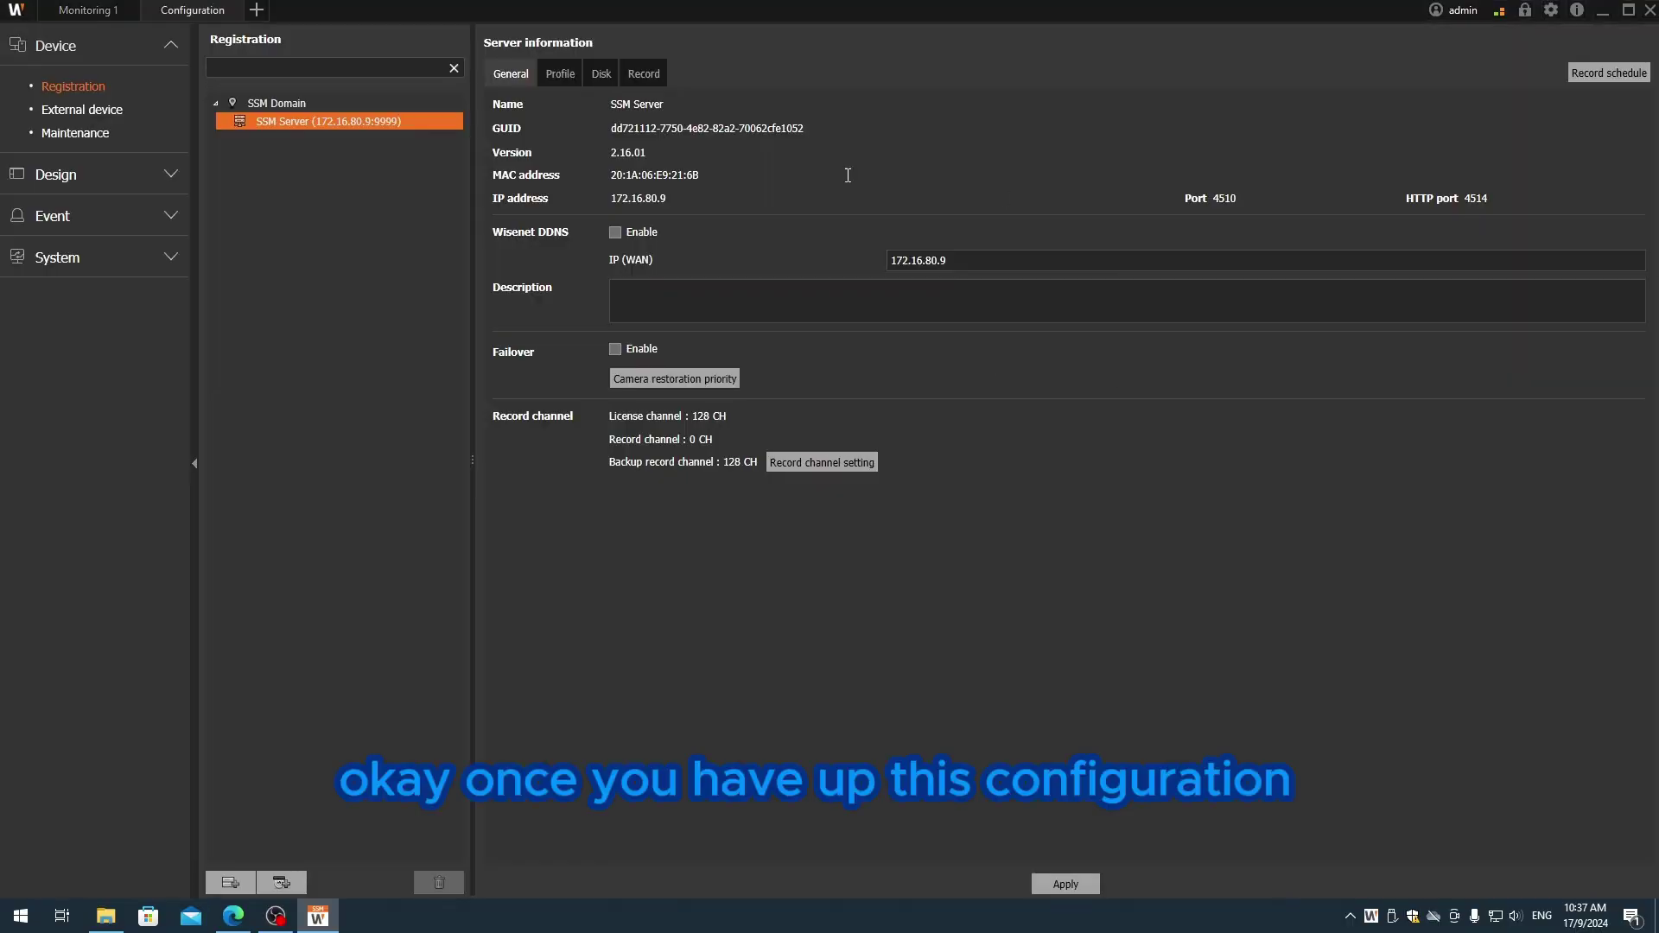
# - Open System > License to view the SSM Server's SSW-CH128L/EX trial licence expiring 2024-10-28
pyautogui.click(152, 263)
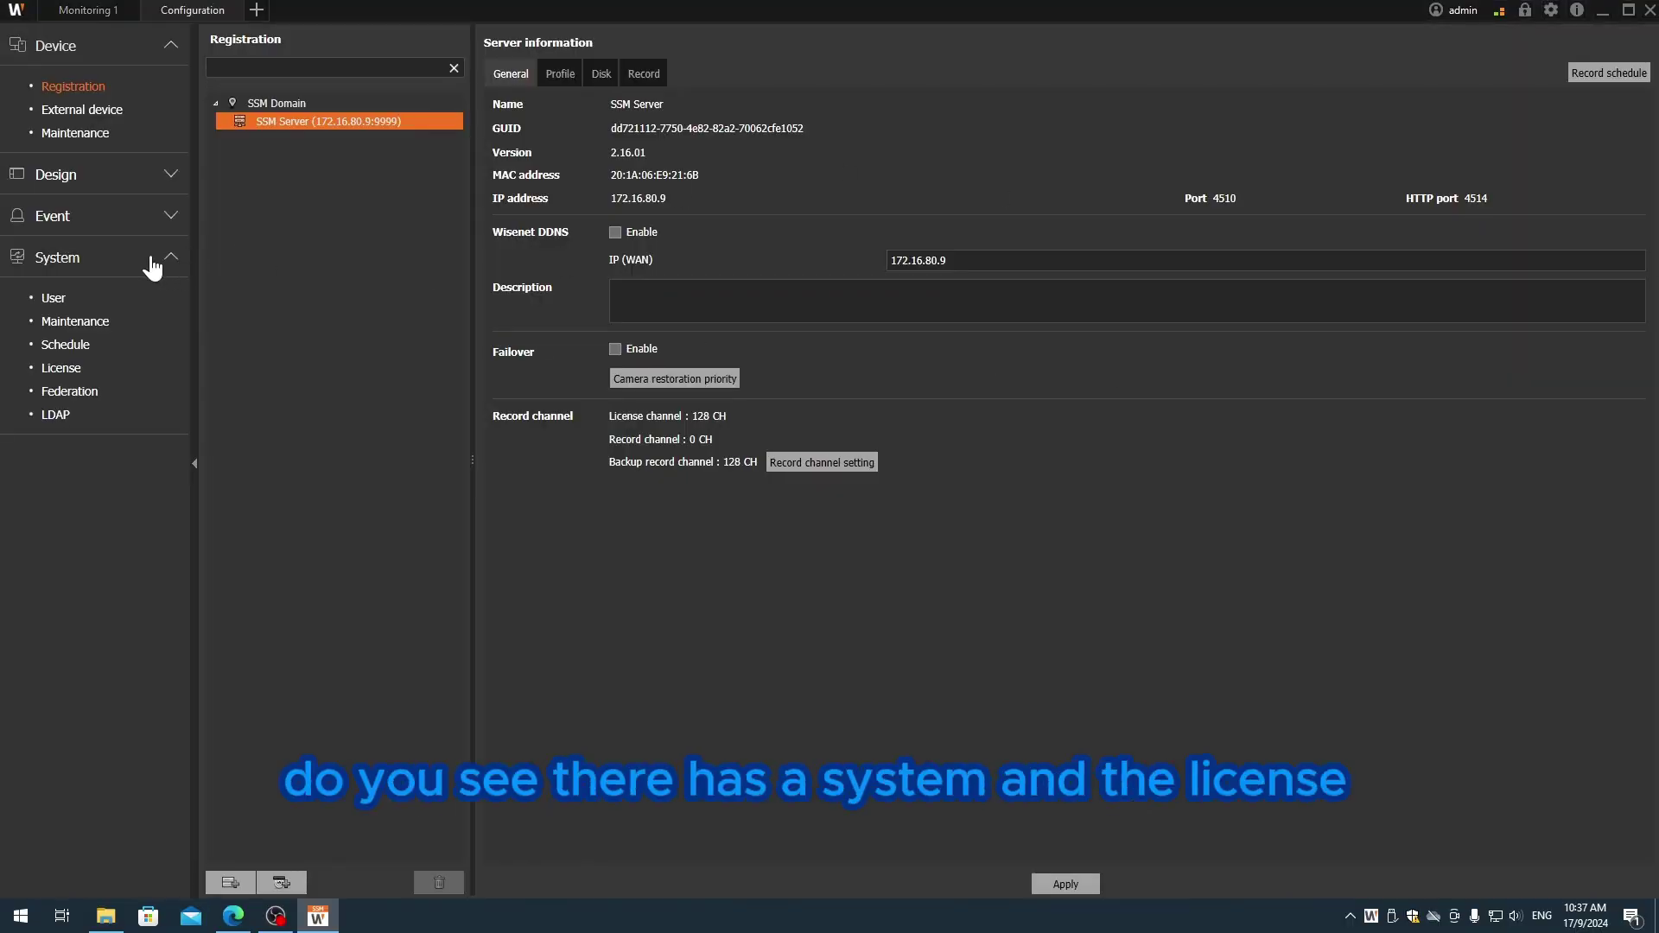
pyautogui.click(80, 369)
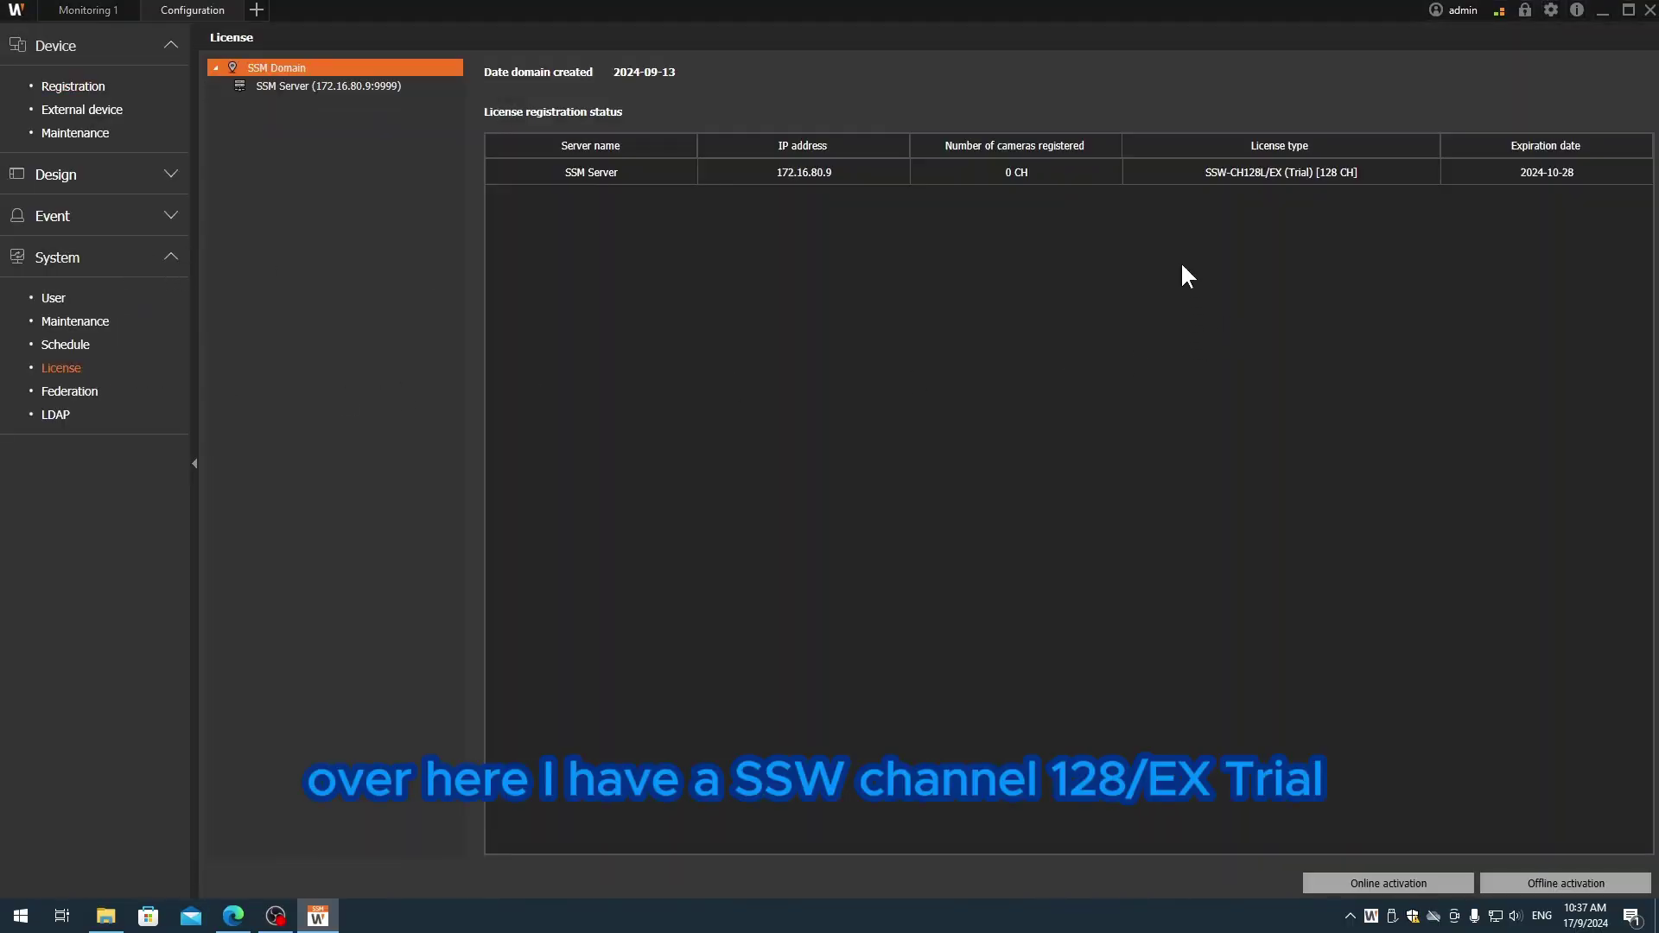
pyautogui.click(1166, 174)
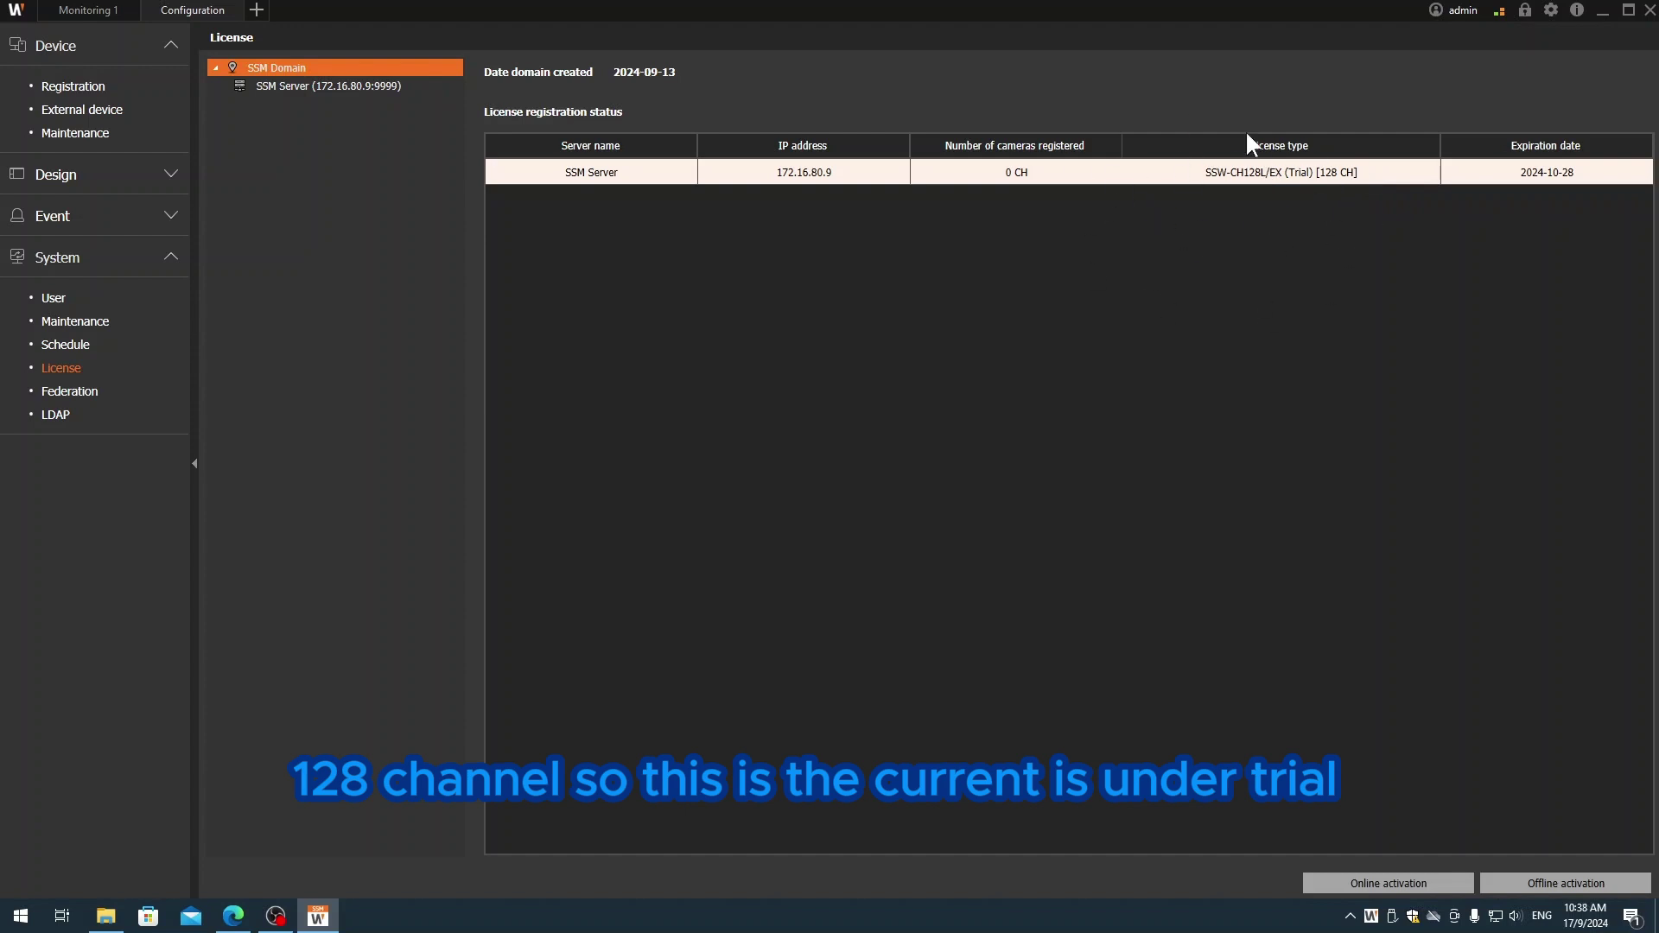
pyautogui.click(84, 90)
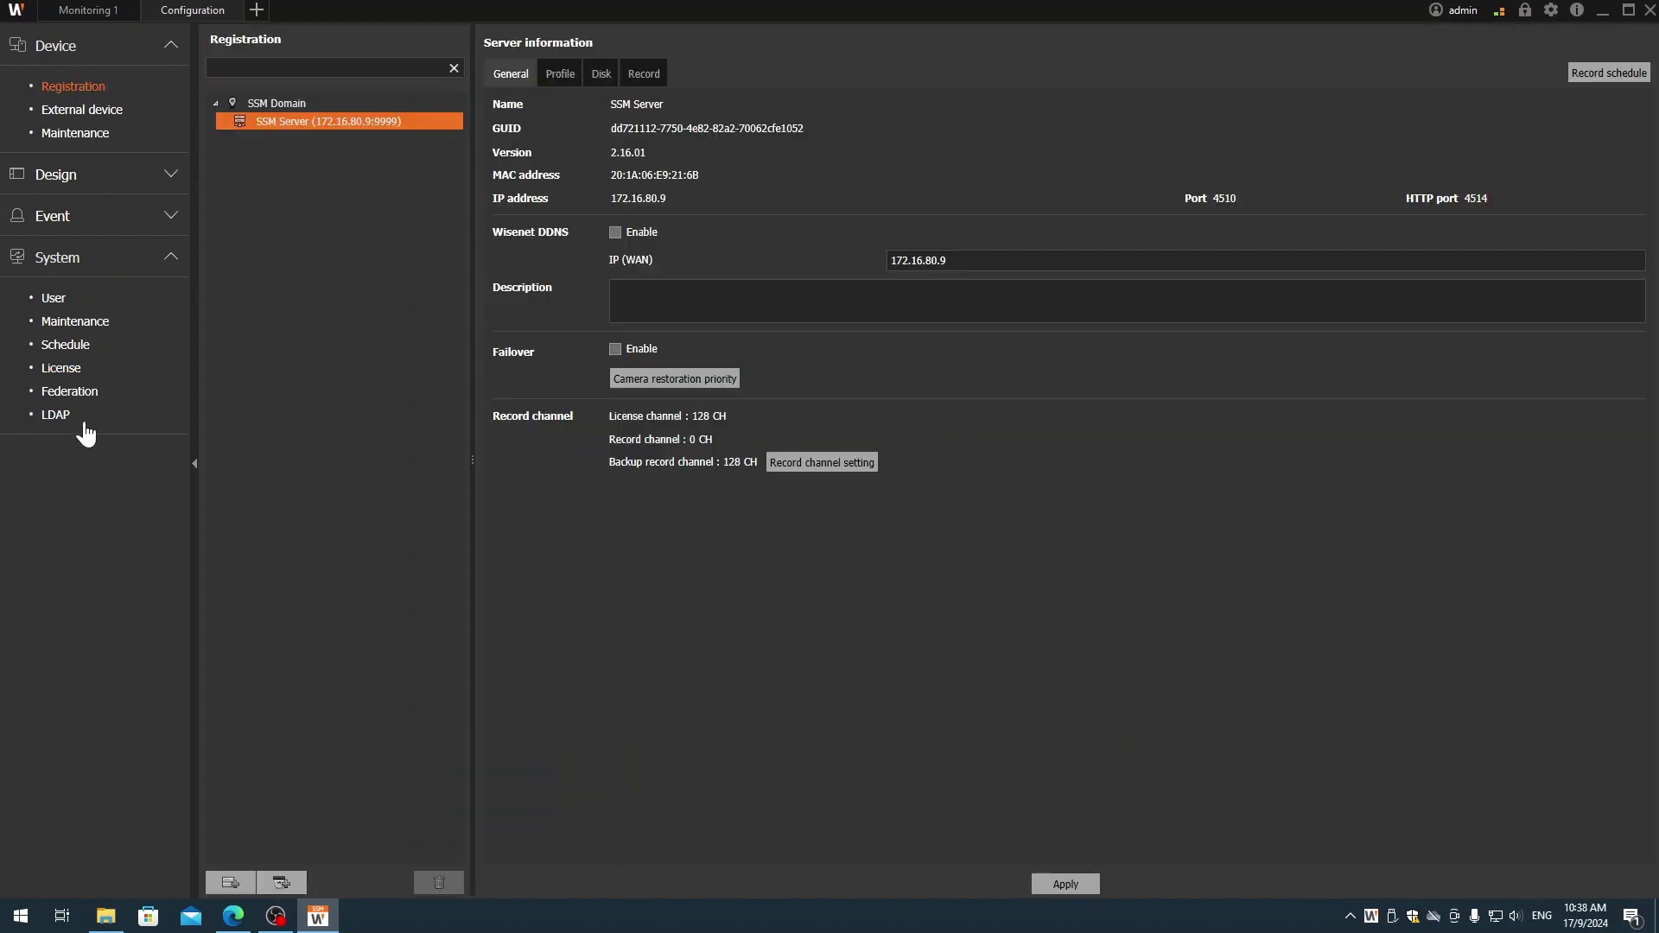
pyautogui.click(62, 368)
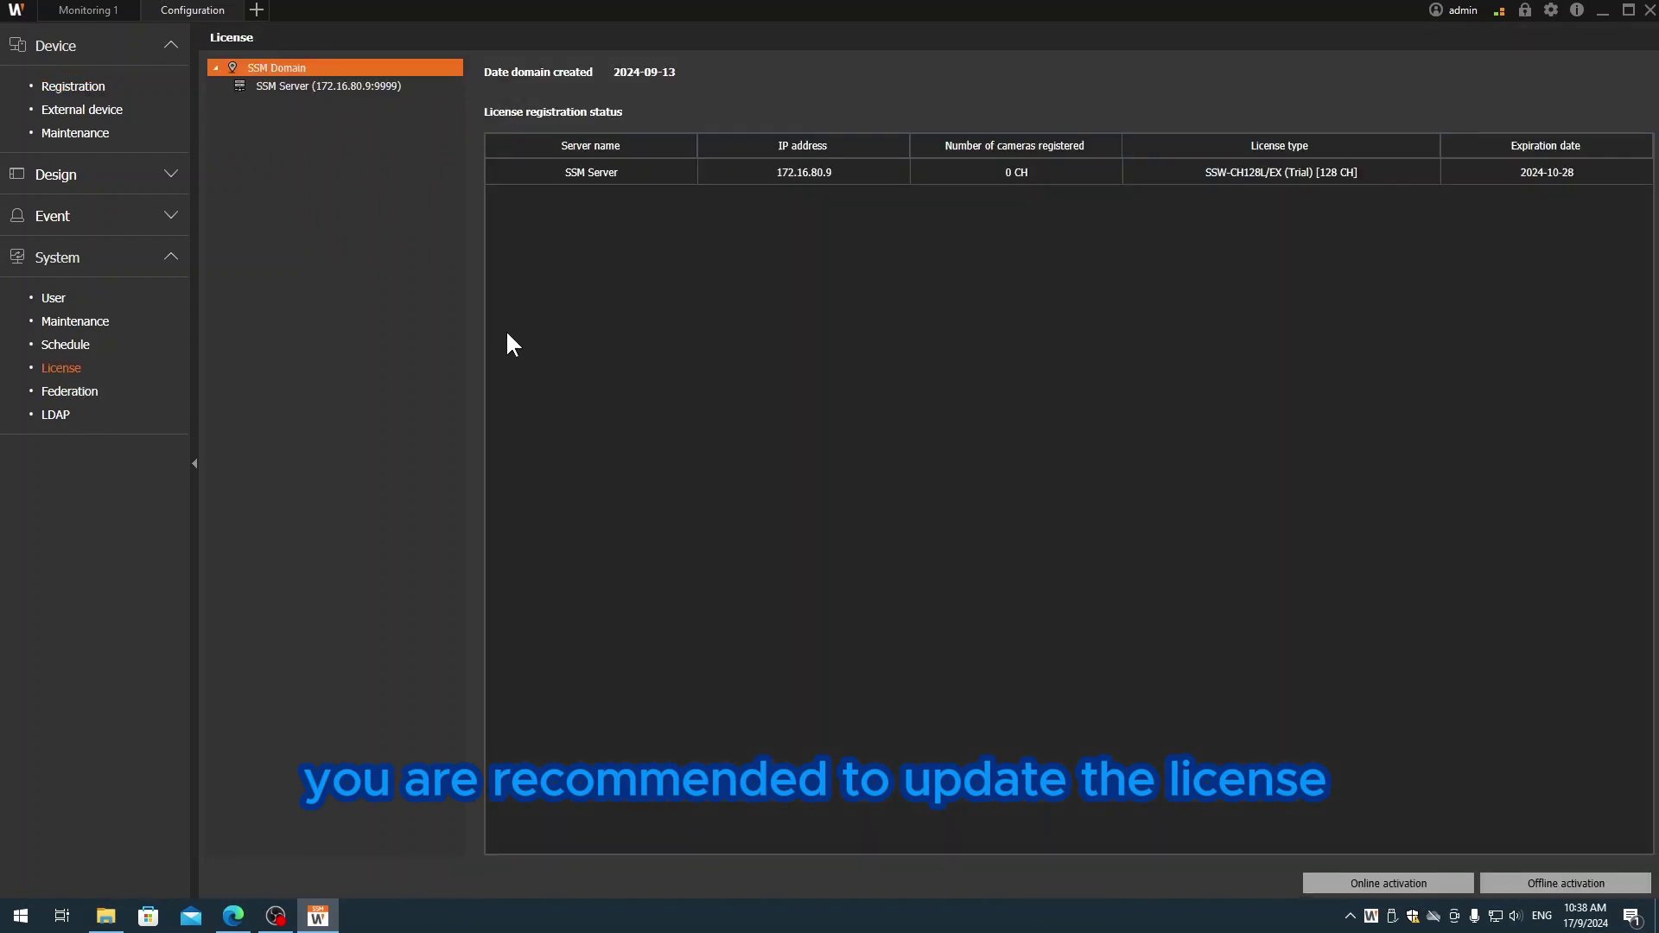
# - Open the SSM License 2.10 page from the Hanwha Vision Support menu and scroll through it
pyautogui.click(234, 918)
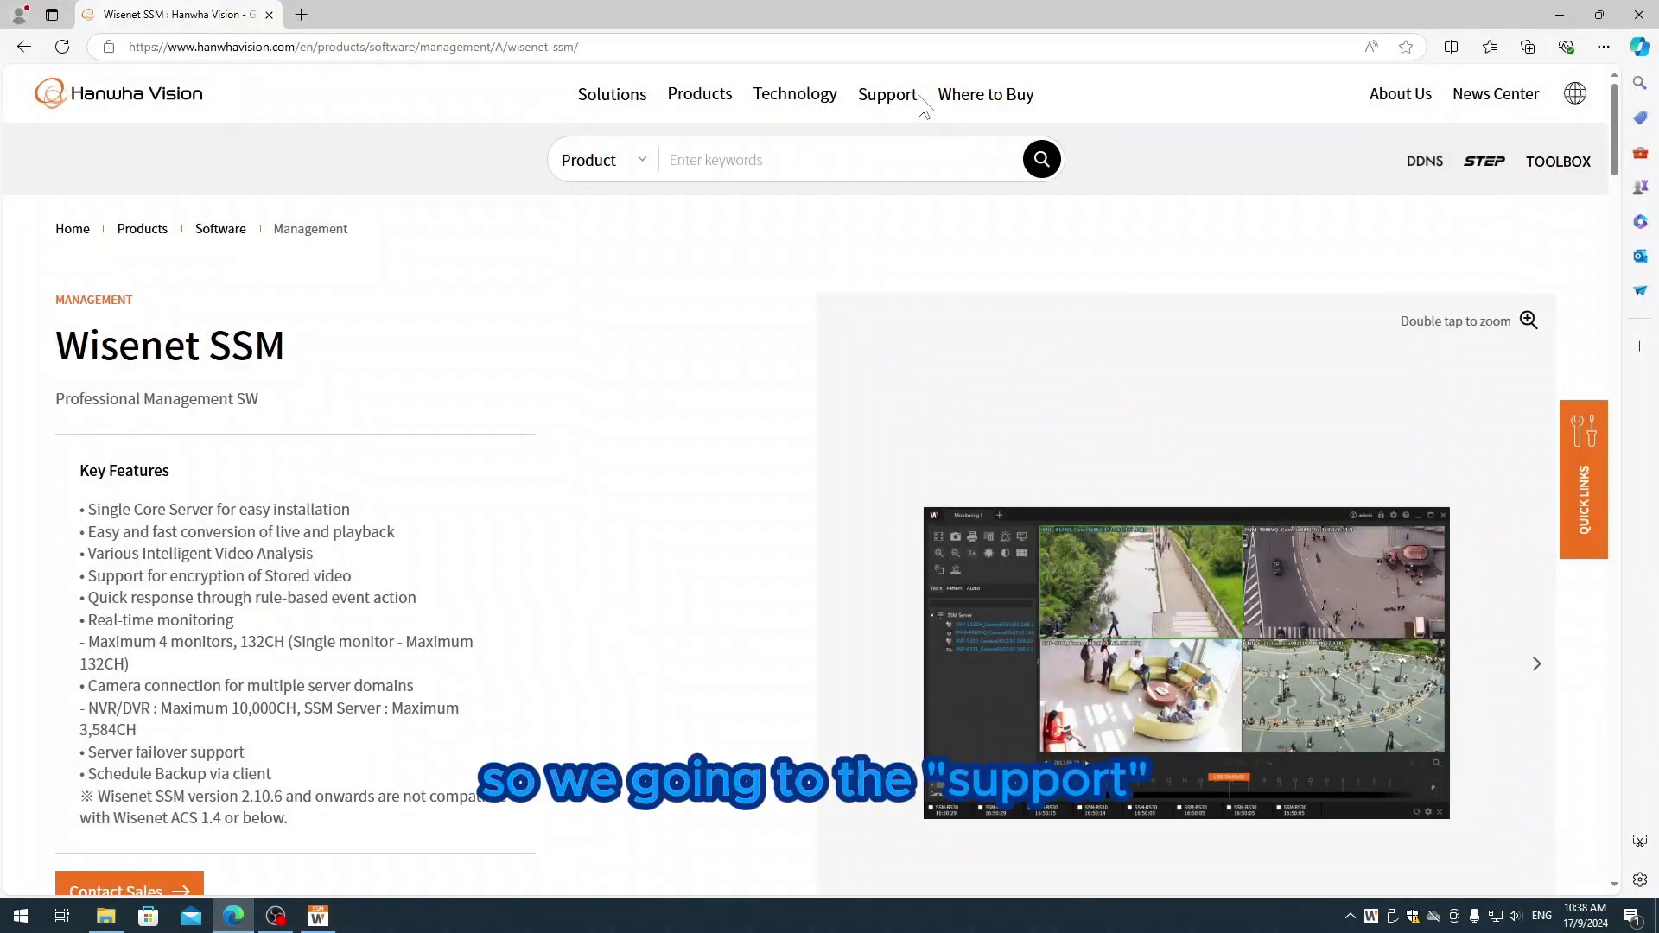
pyautogui.click(889, 97)
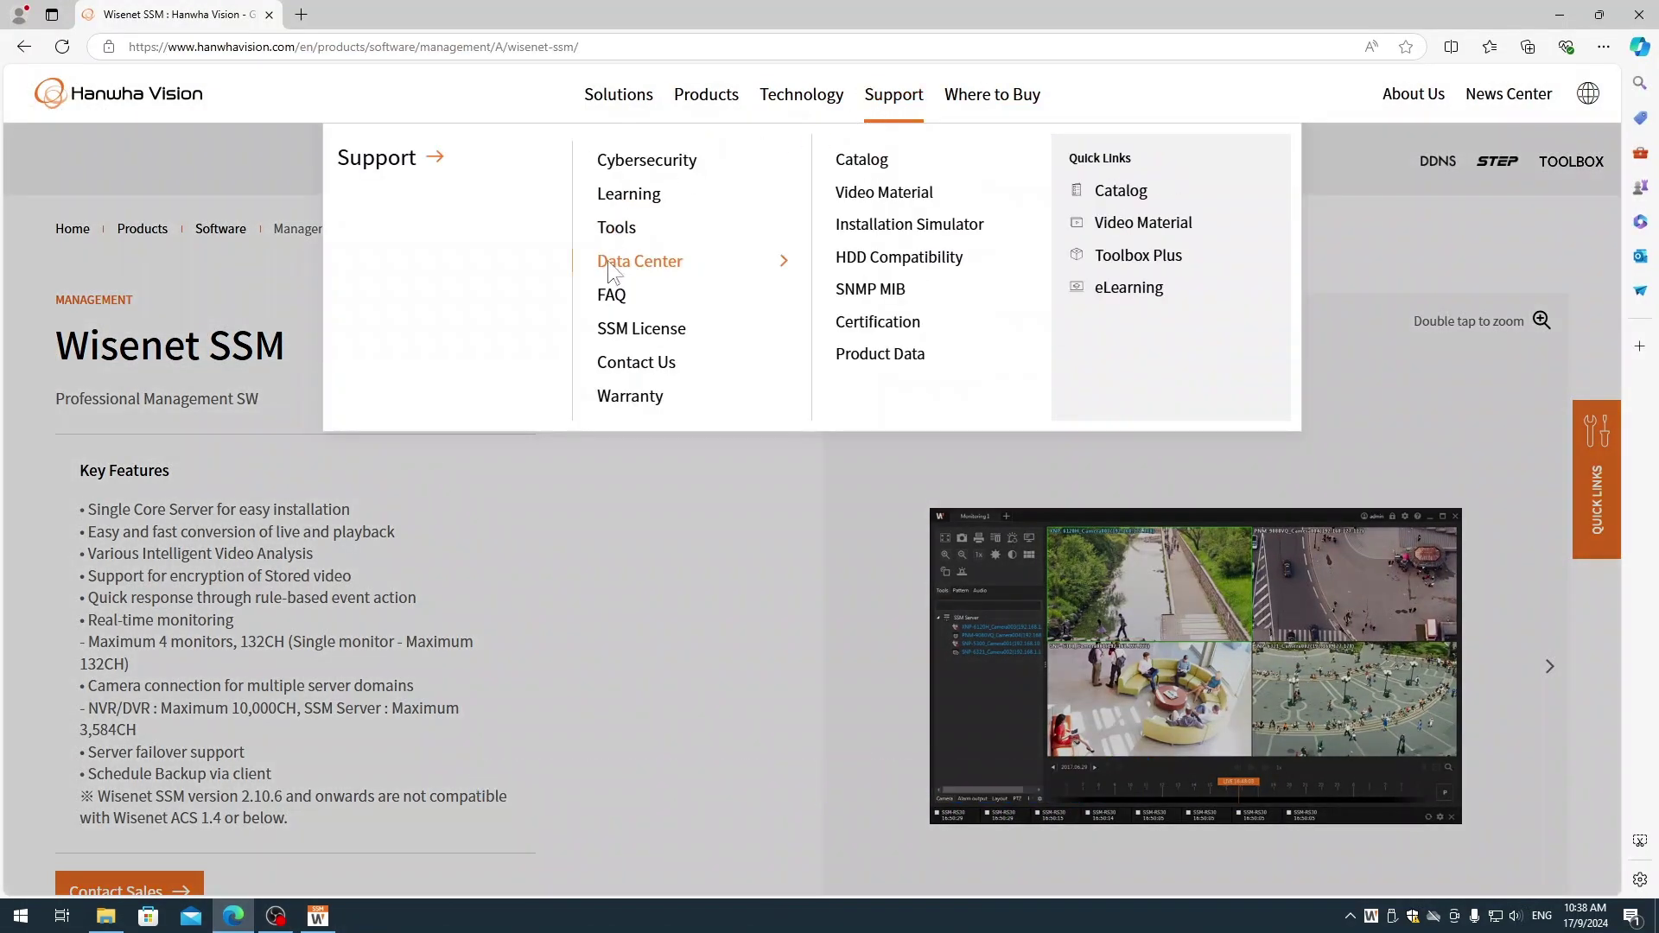
pyautogui.moveTo(658, 331)
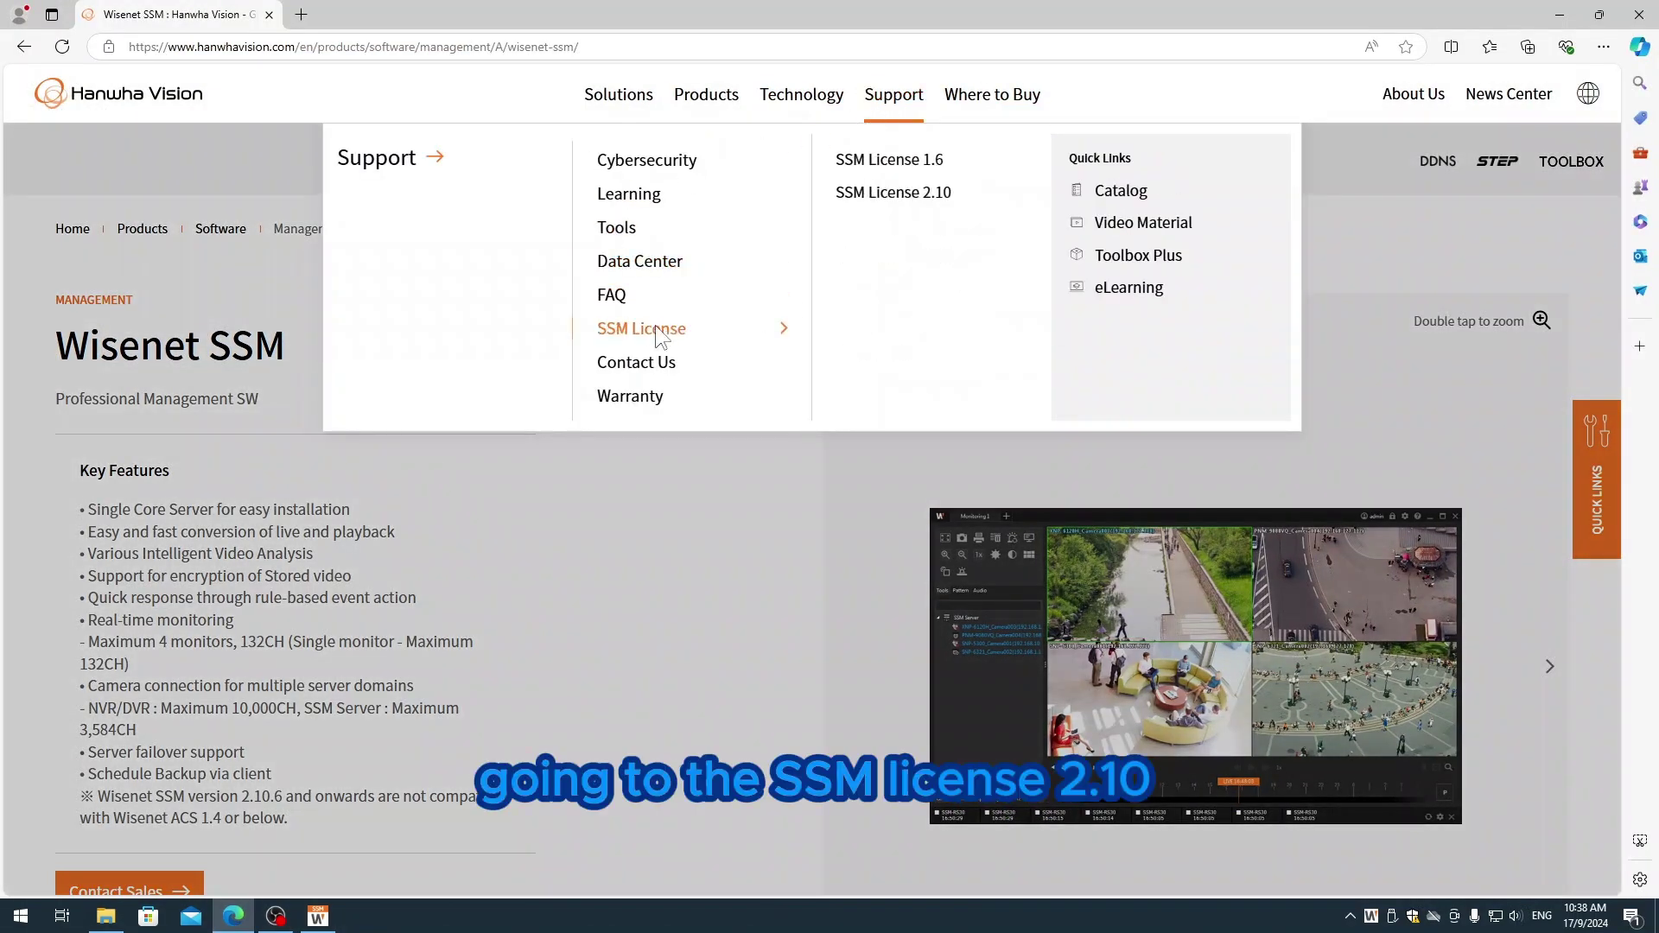
pyautogui.click(937, 193)
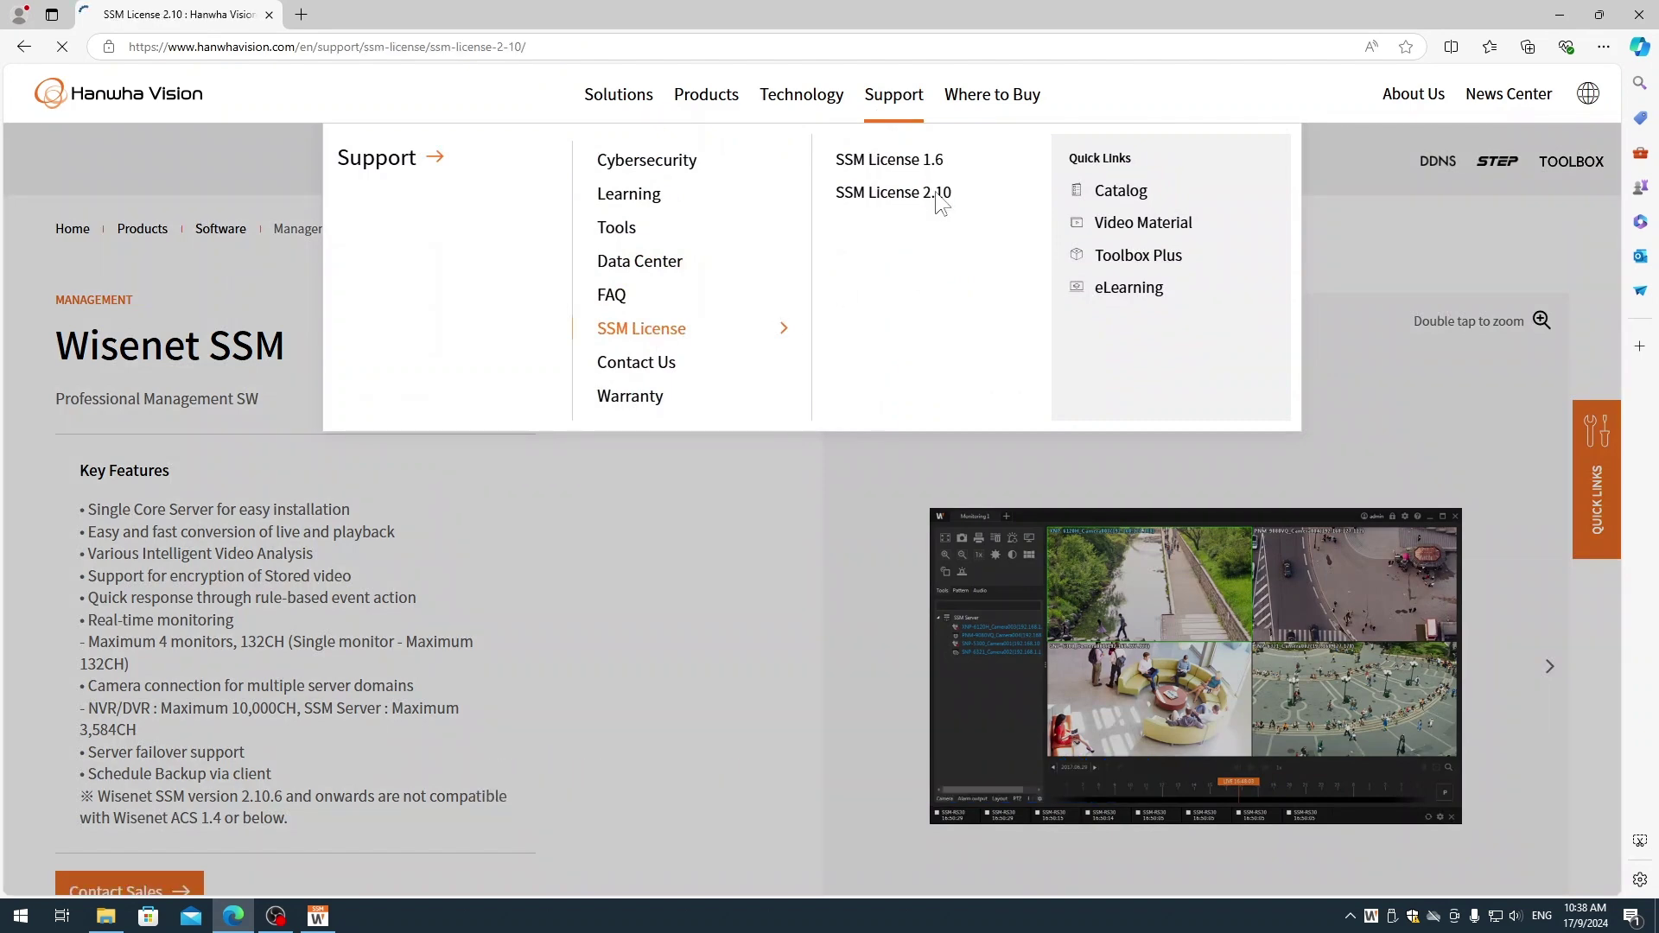
pyautogui.scroll(-6, 854, 434)
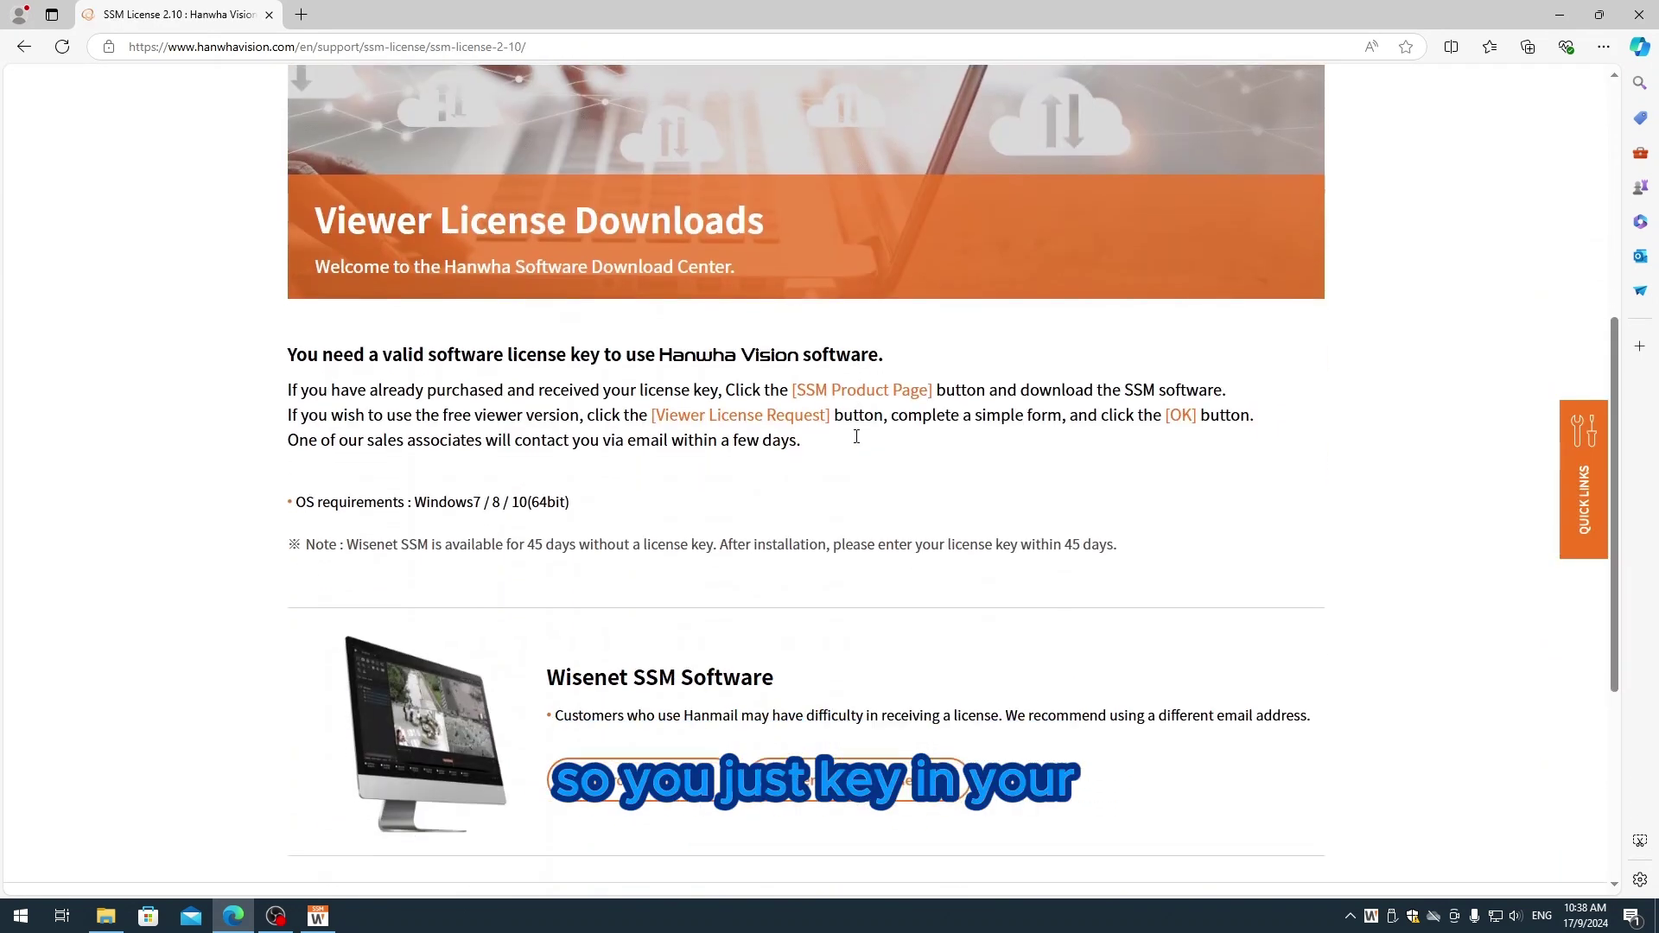
pyautogui.scroll(-3, 853, 434)
# - Look through the free Viewer License Request form, then close it
pyautogui.click(878, 517)
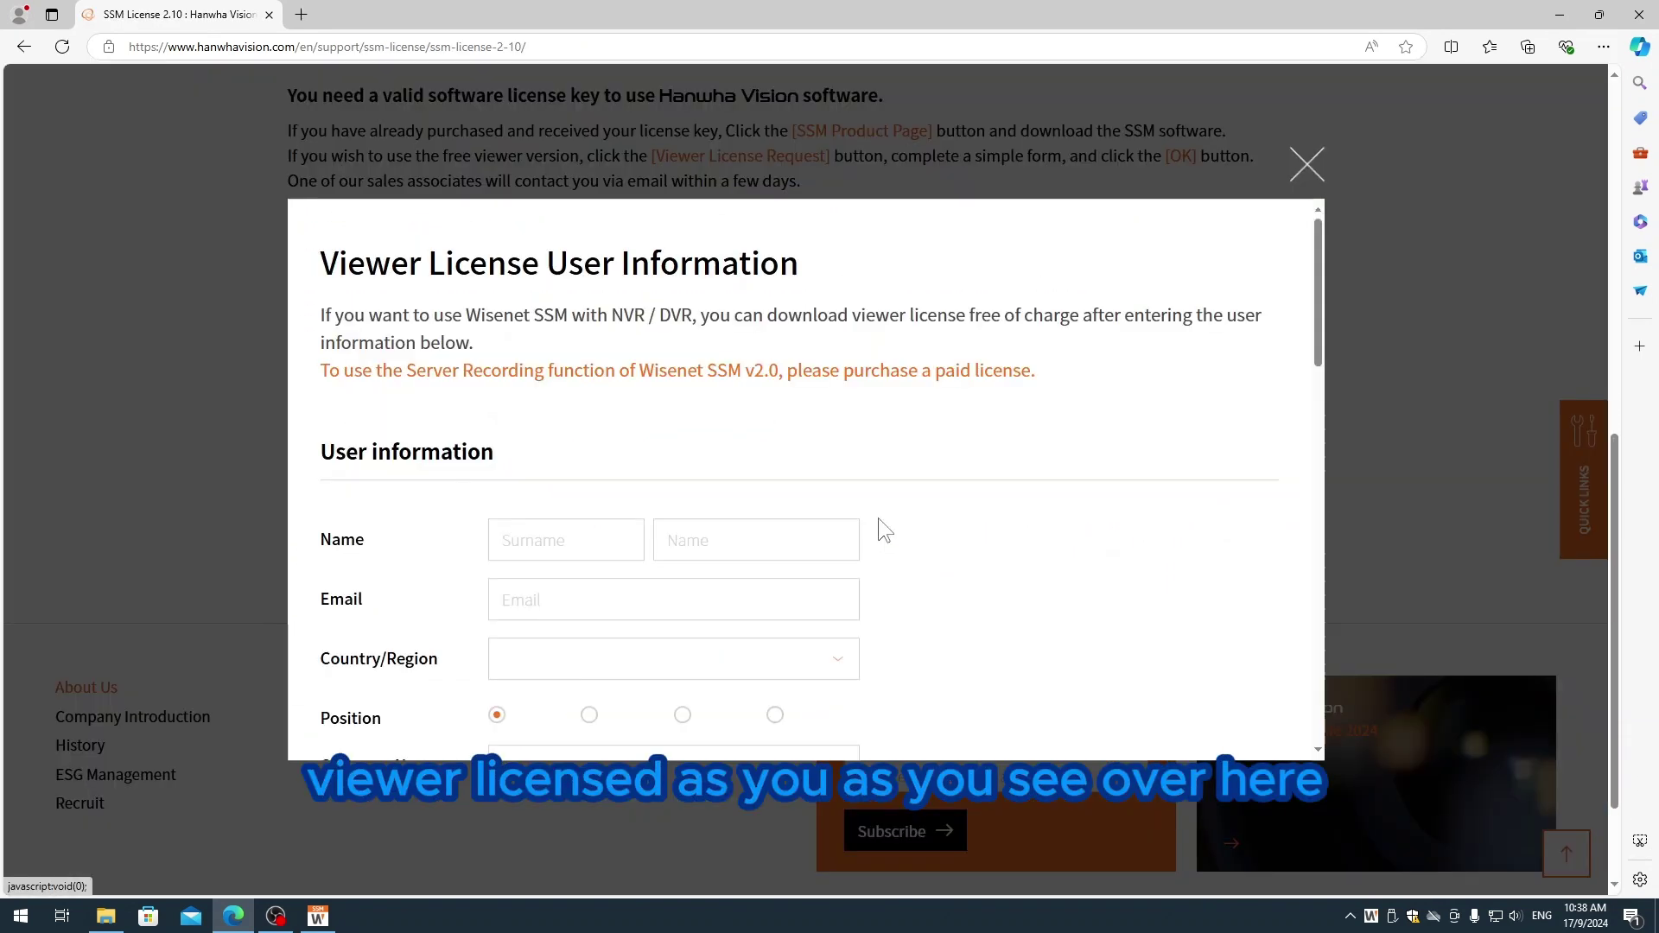
pyautogui.scroll(-9, 1004, 540)
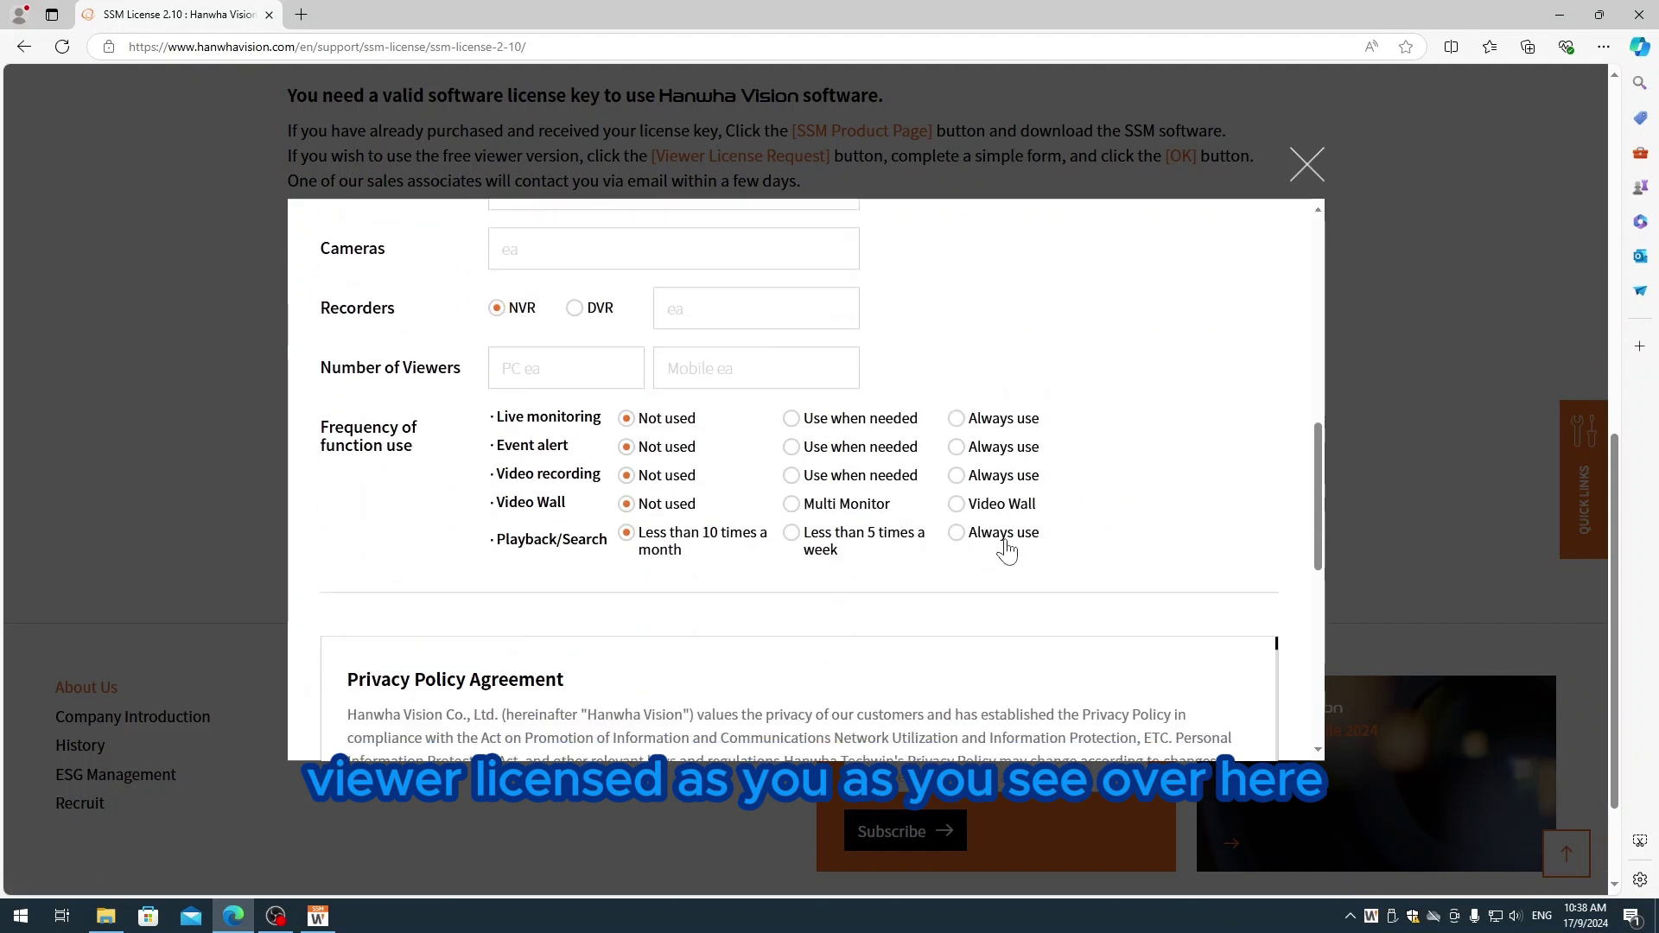
pyautogui.scroll(-3, 1007, 549)
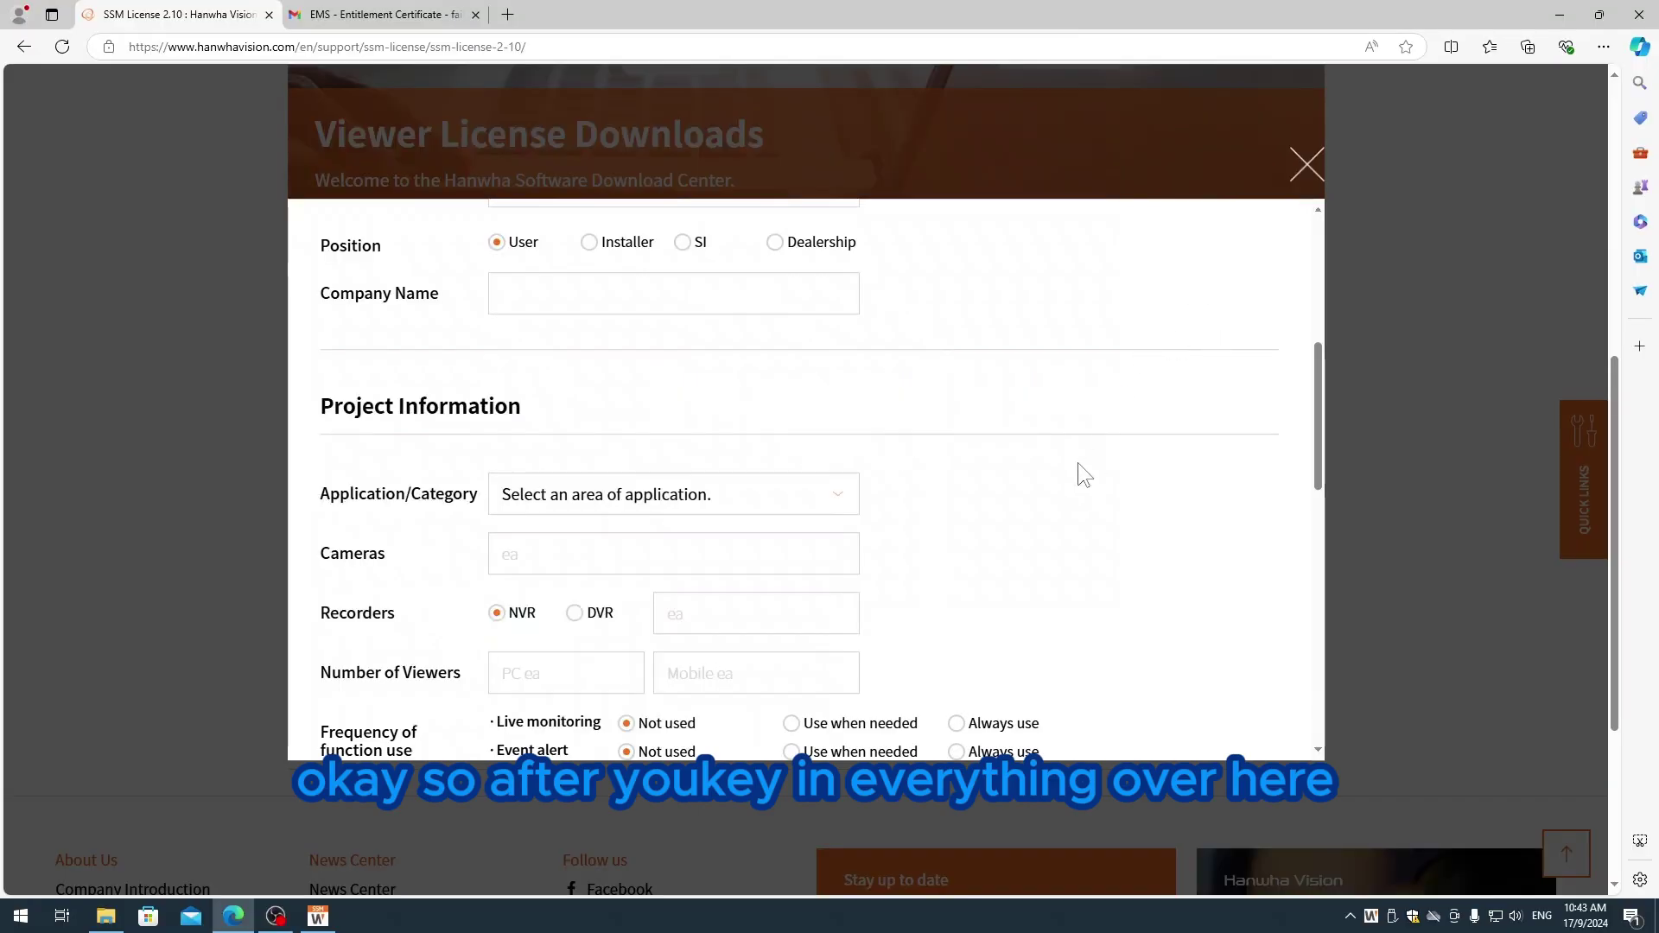
pyautogui.scroll(-8, 723, 464)
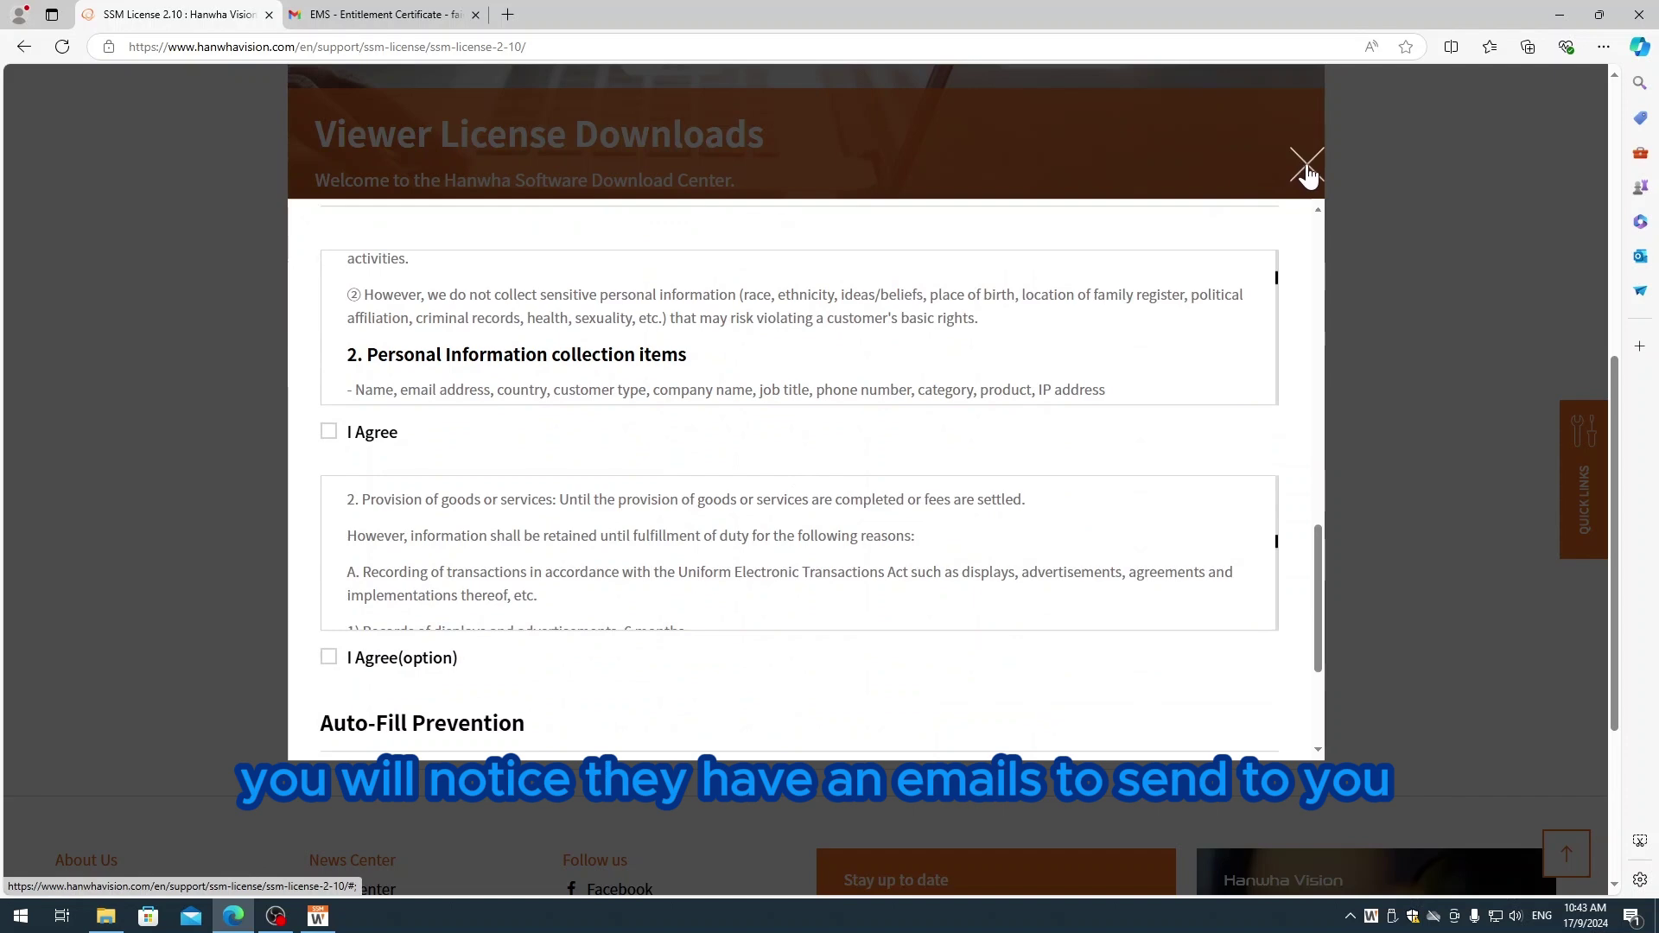
pyautogui.click(1308, 173)
# - Select and copy the Product Key value from the EMS Entitlement Certificate email
pyautogui.click(360, 15)
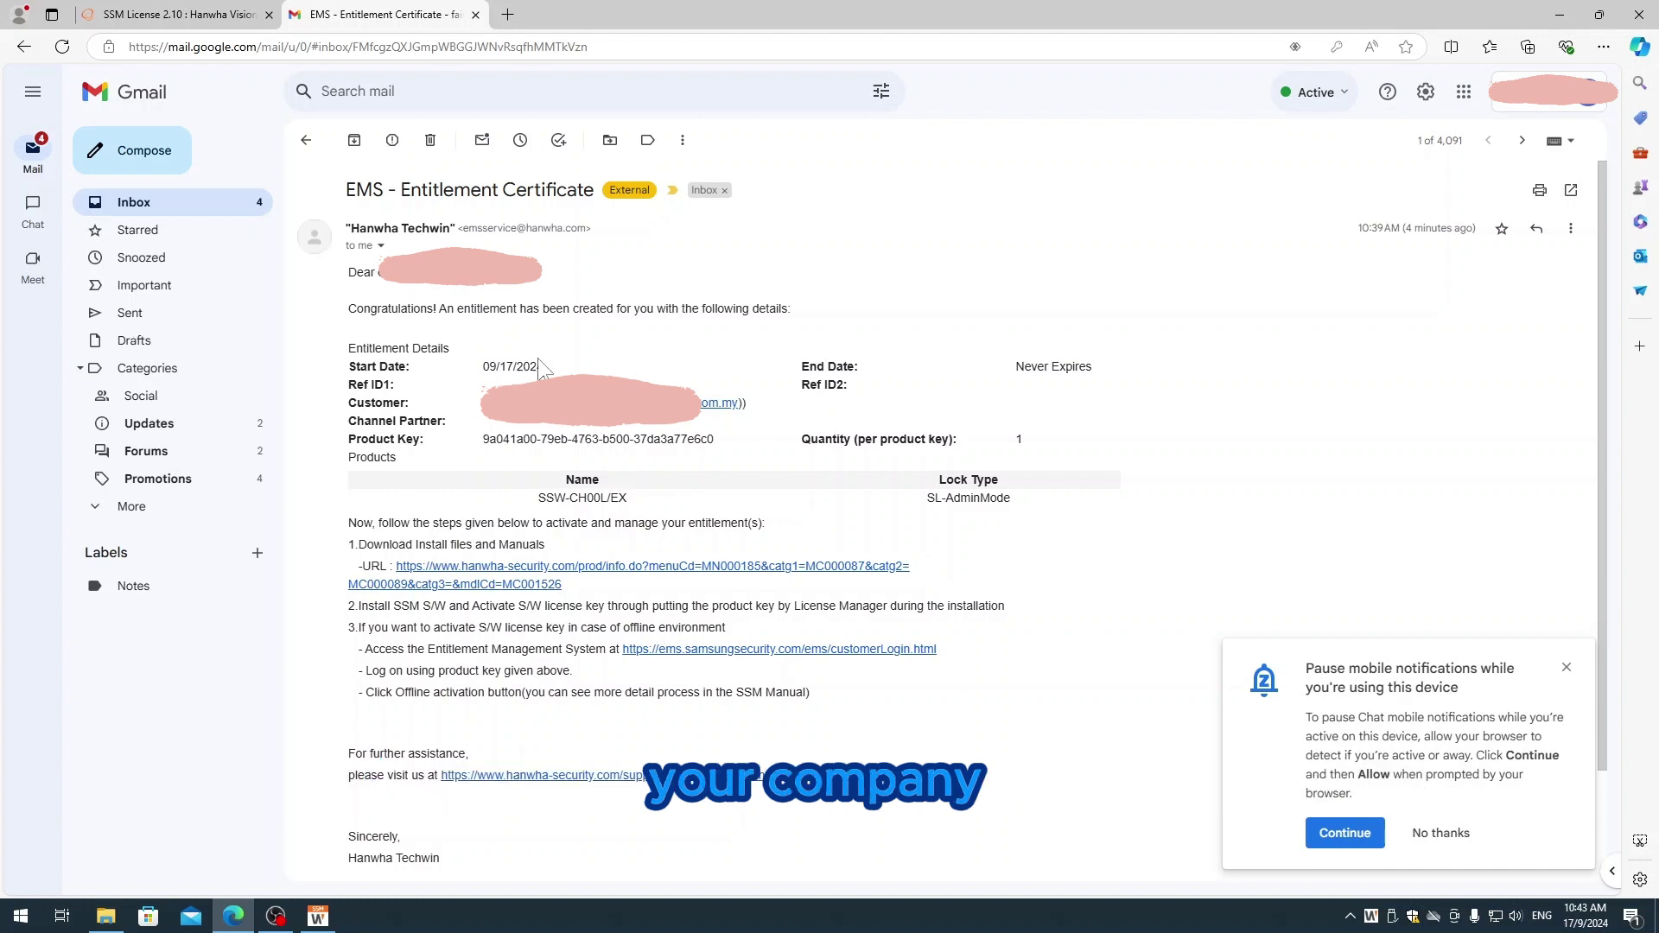
pyautogui.moveTo(481, 439); pyautogui.dragTo(726, 443)
pyautogui.click(528, 441)
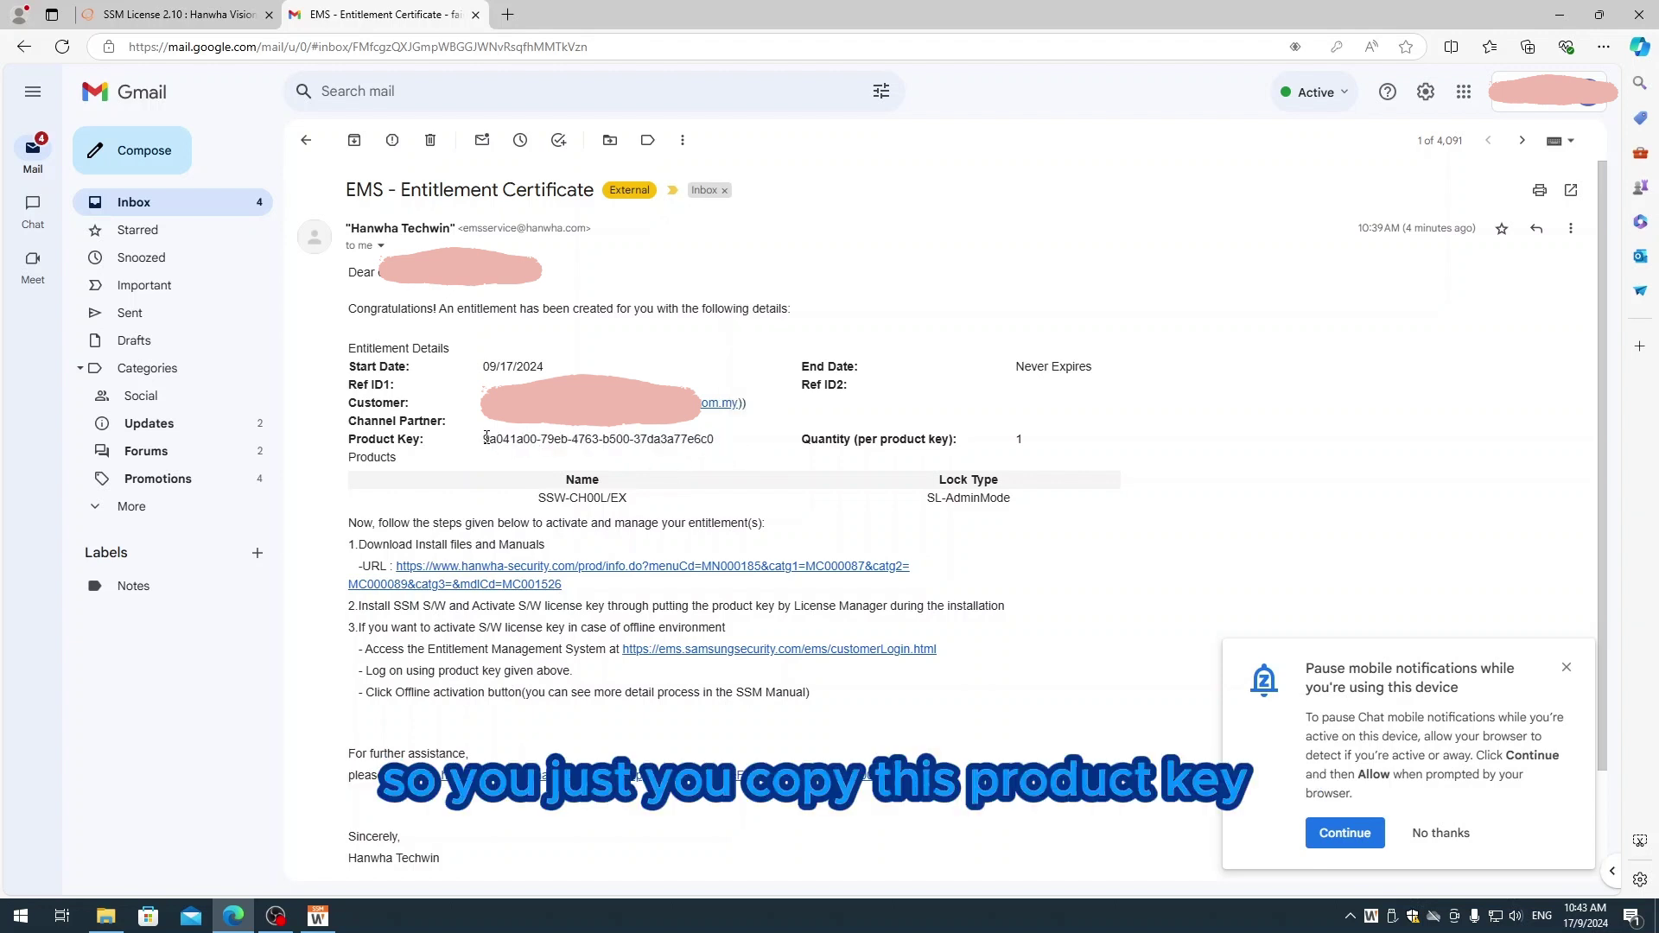
pyautogui.moveTo(485, 440); pyautogui.dragTo(707, 438)
pyautogui.rightClick(707, 438)
pyautogui.click(756, 455)
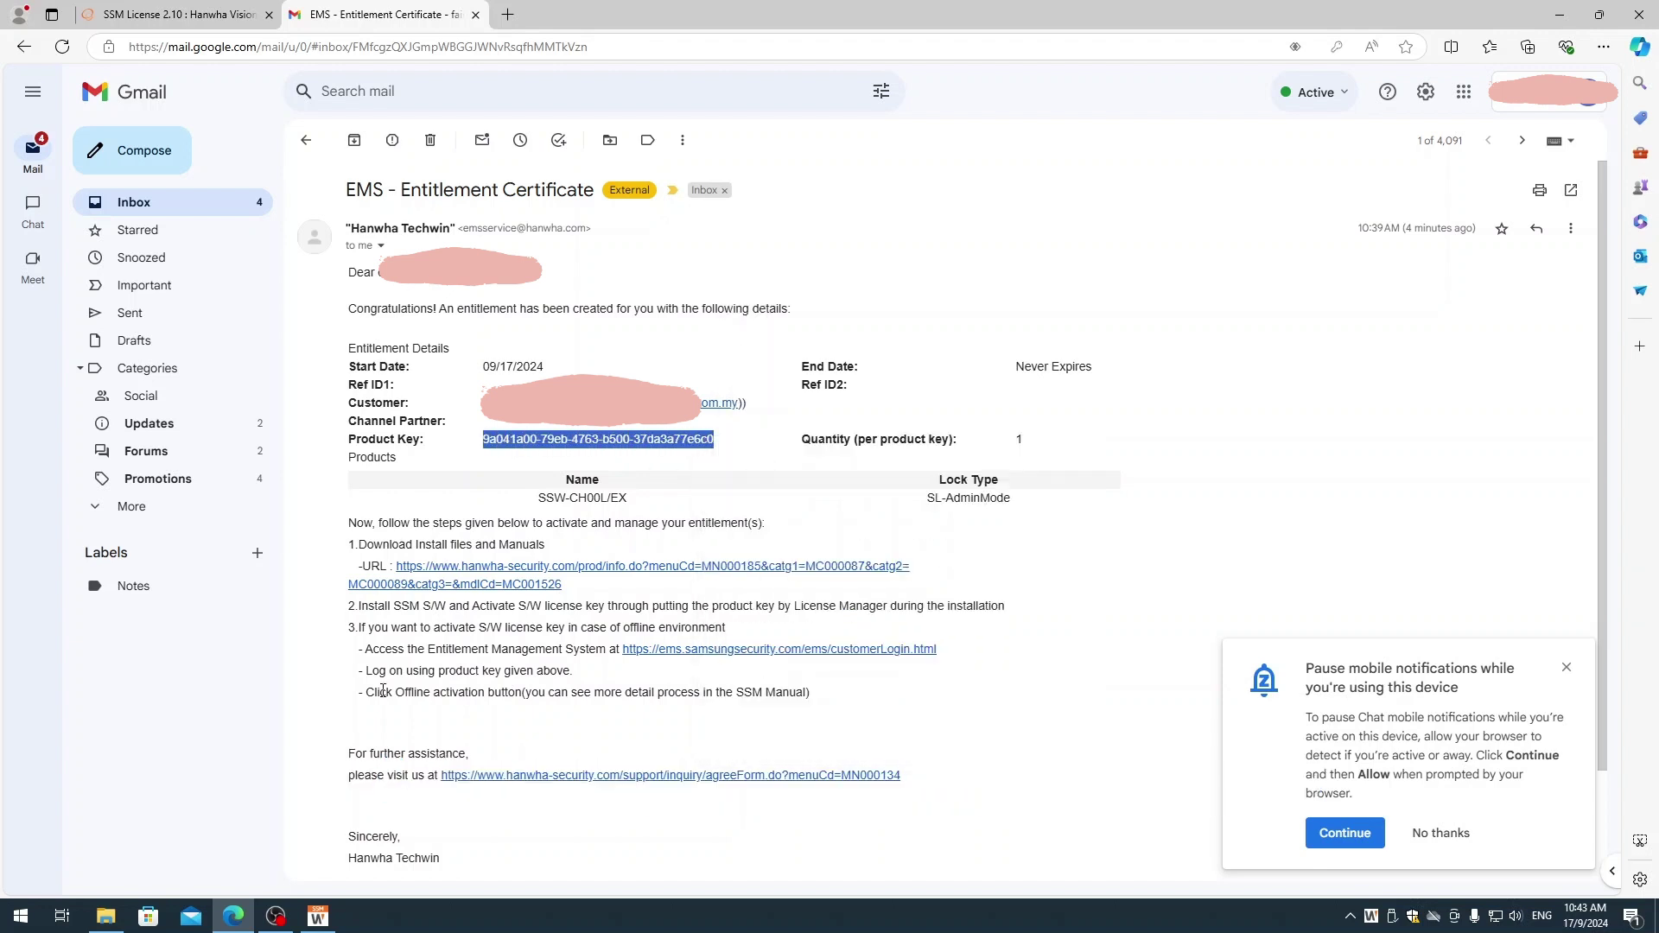
# - Activate the pasted product key online for the SSM Server, getting a Successful status
pyautogui.click(318, 916)
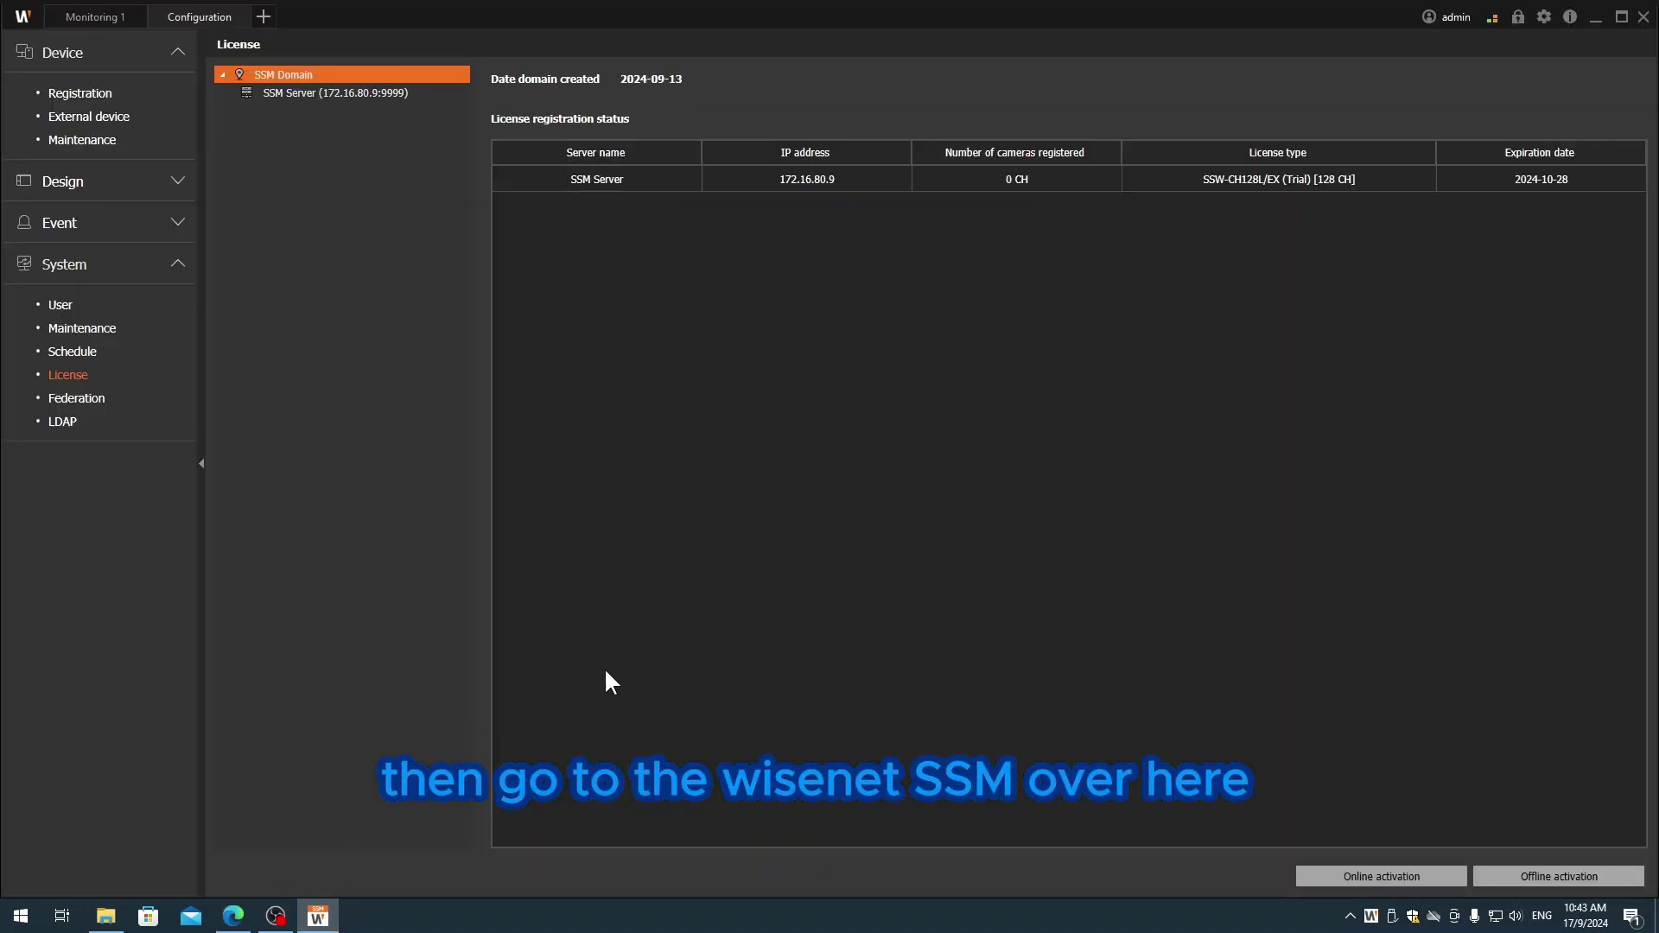
pyautogui.click(1417, 879)
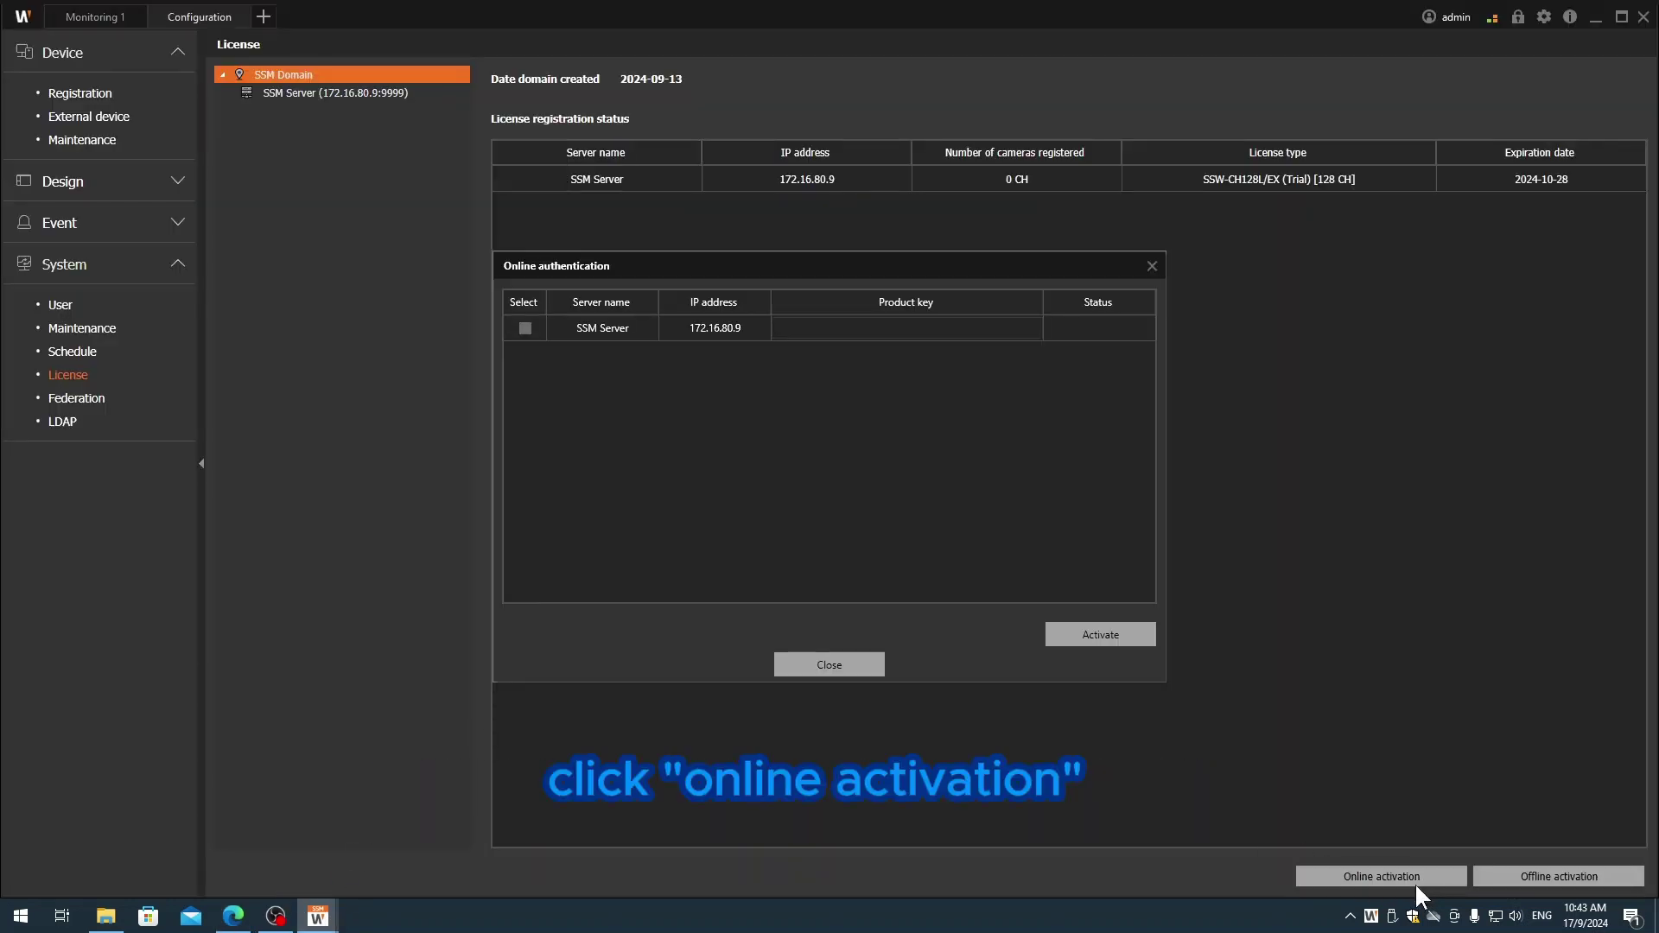
pyautogui.click(525, 328)
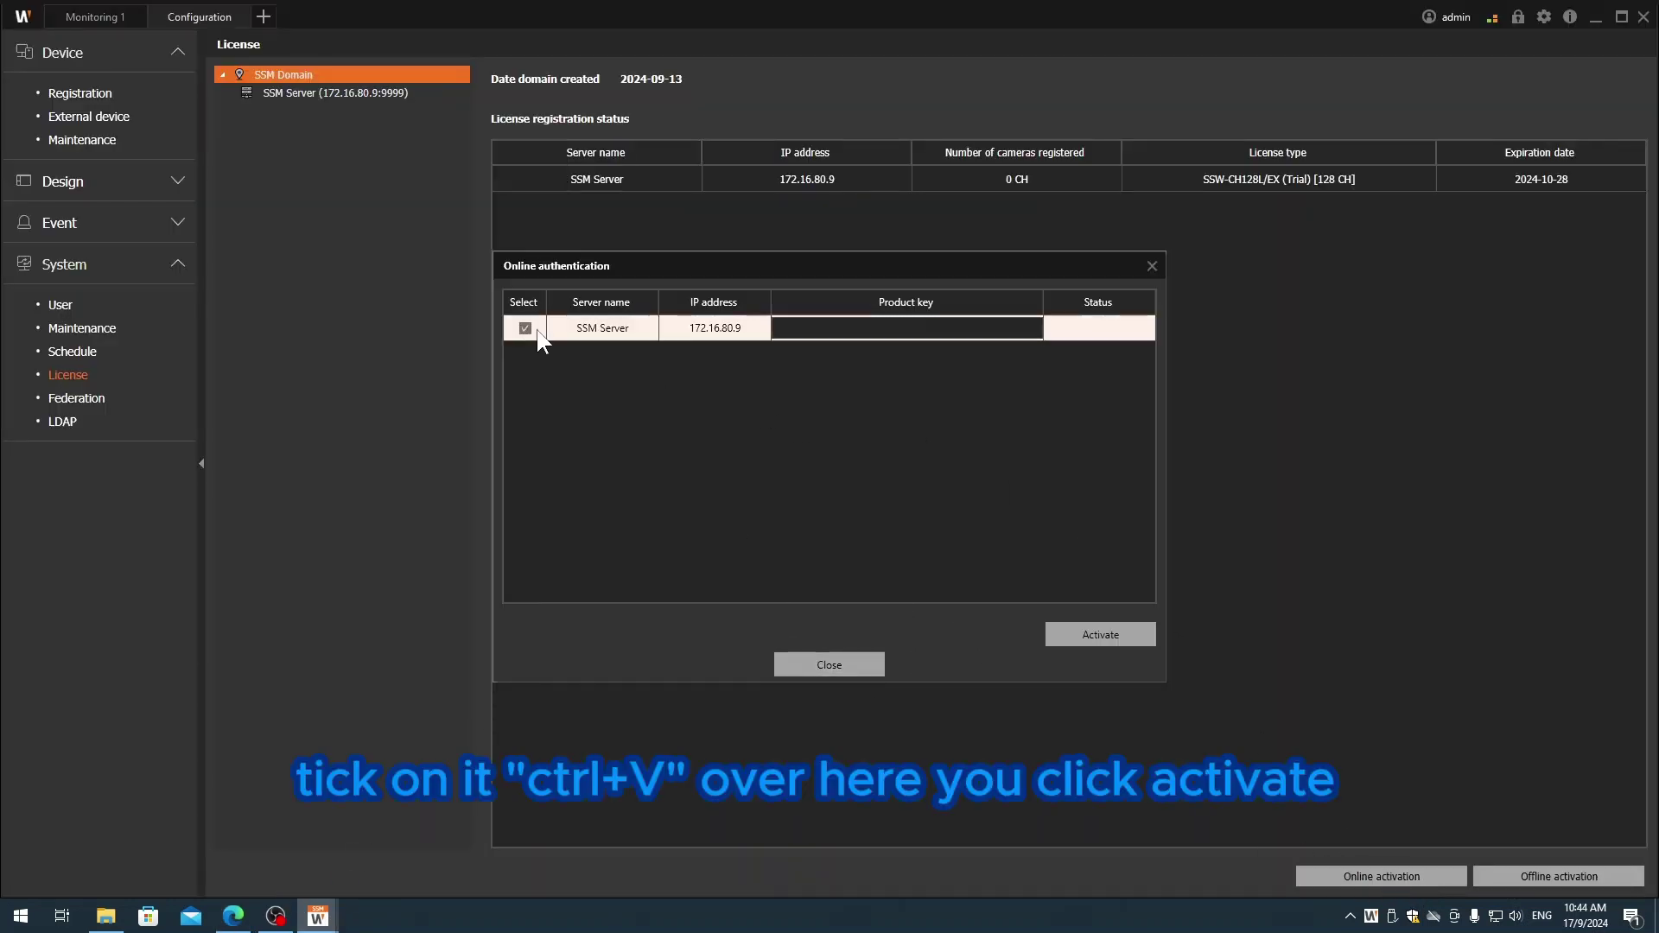
pyautogui.click(906, 328)
pyautogui.hotkey('ctrl', 'v')
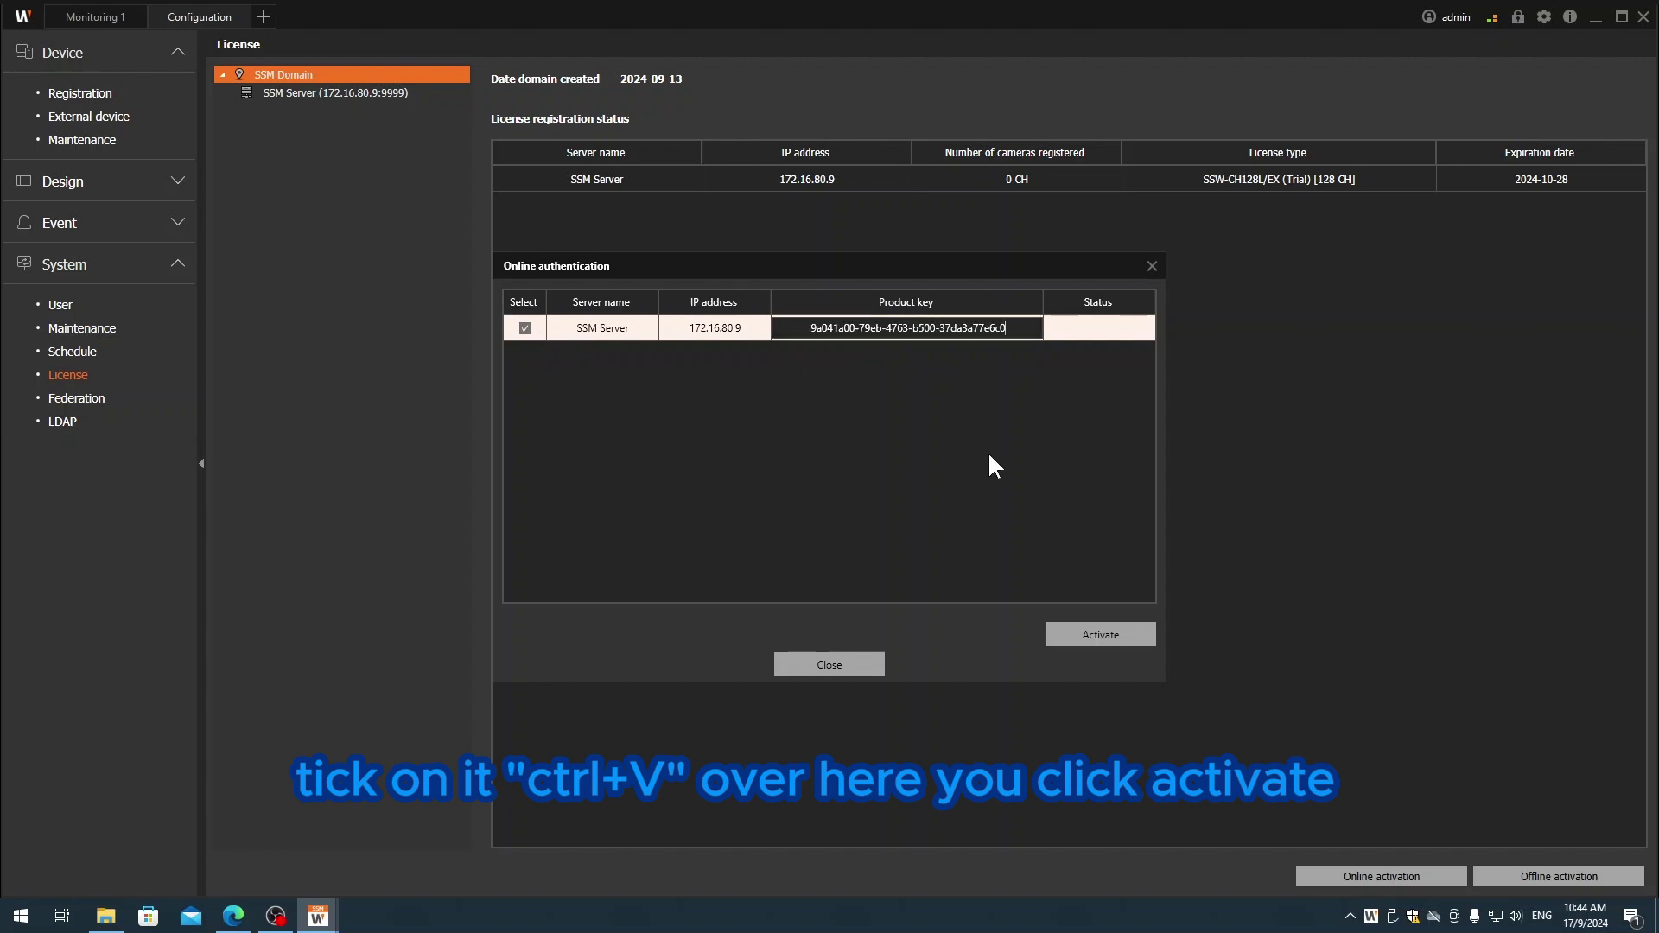
pyautogui.click(1095, 641)
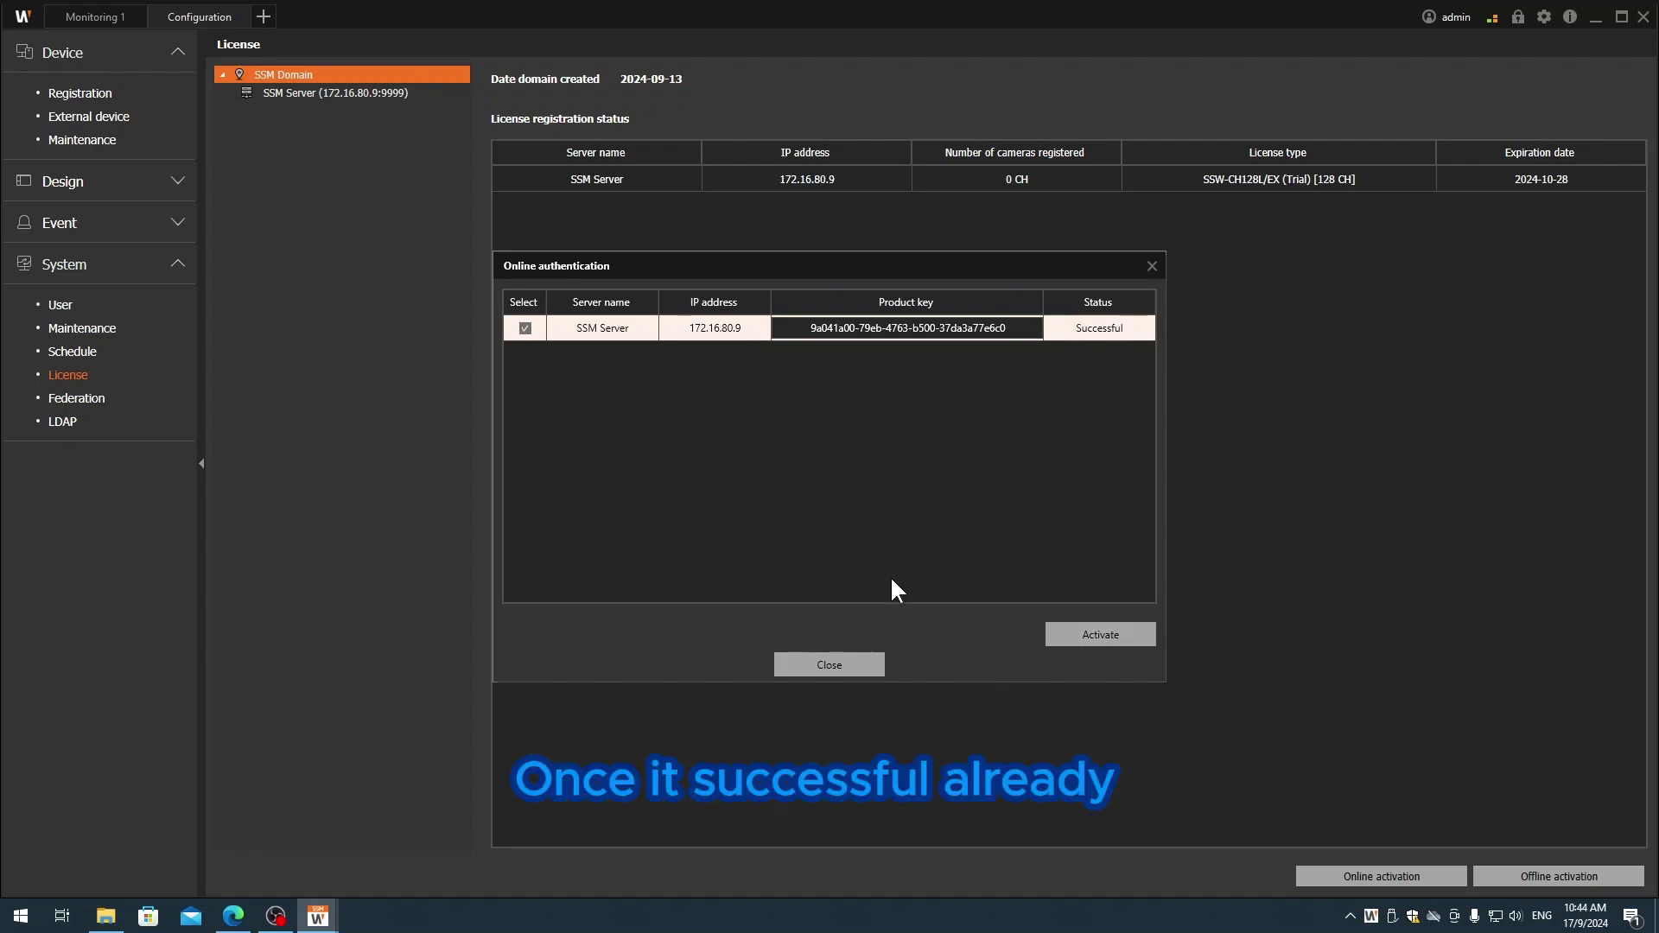
# - Close the authentication dialog and recheck the SSM Server entry on the License page
pyautogui.click(845, 668)
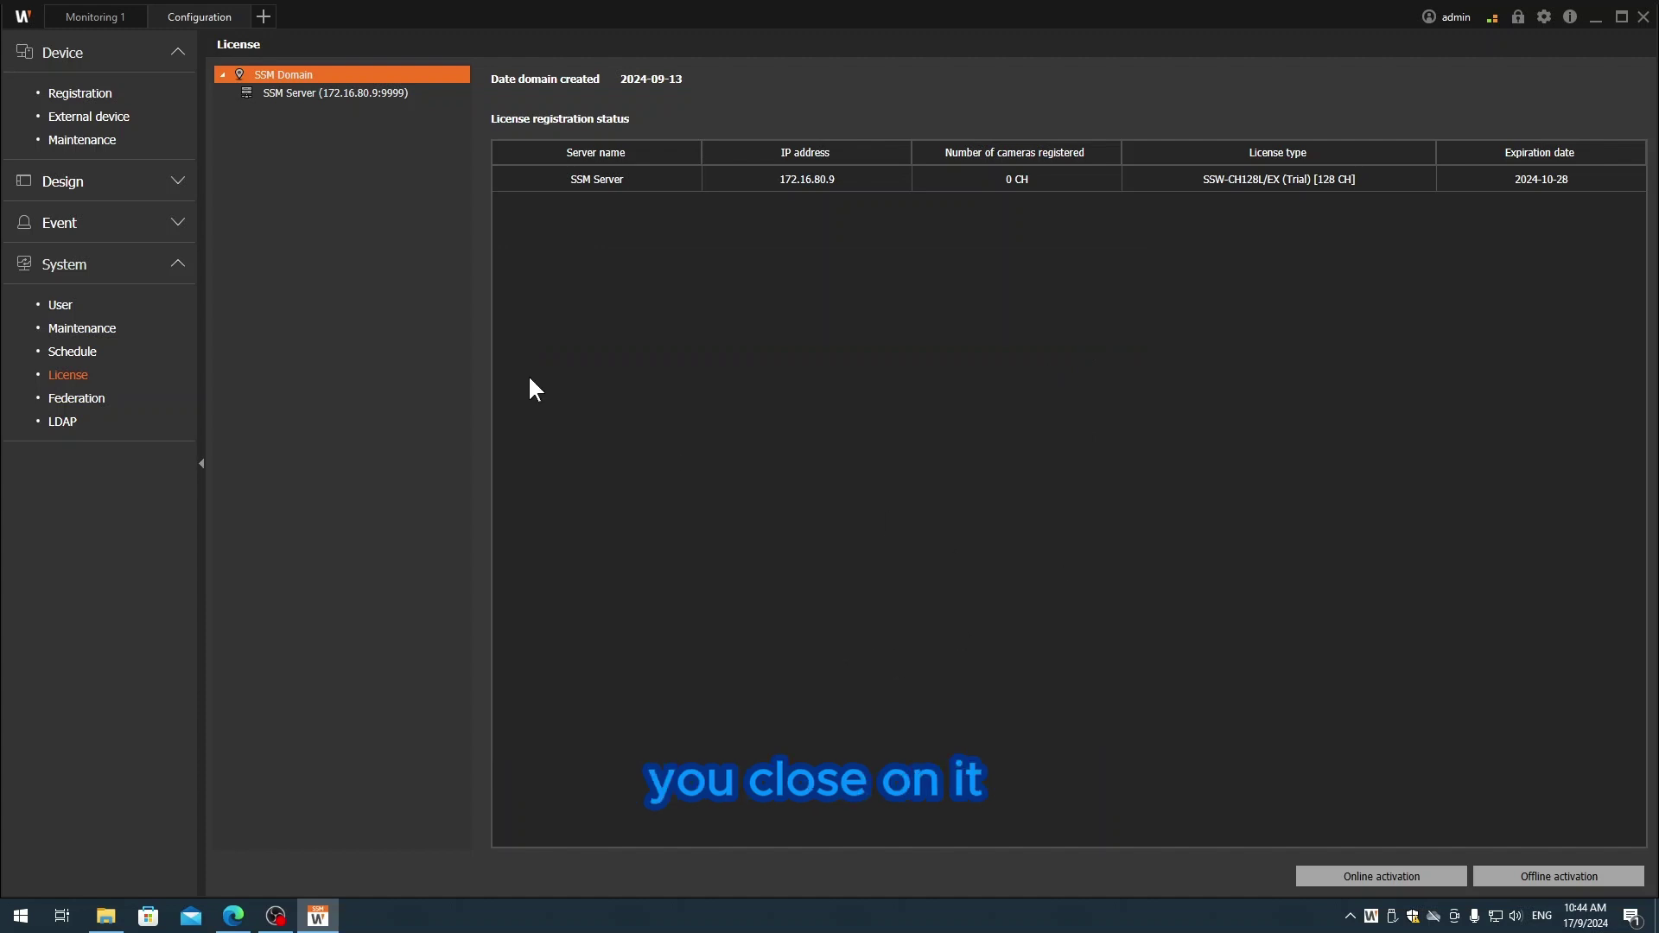
pyautogui.click(77, 400)
pyautogui.click(84, 378)
pyautogui.click(908, 183)
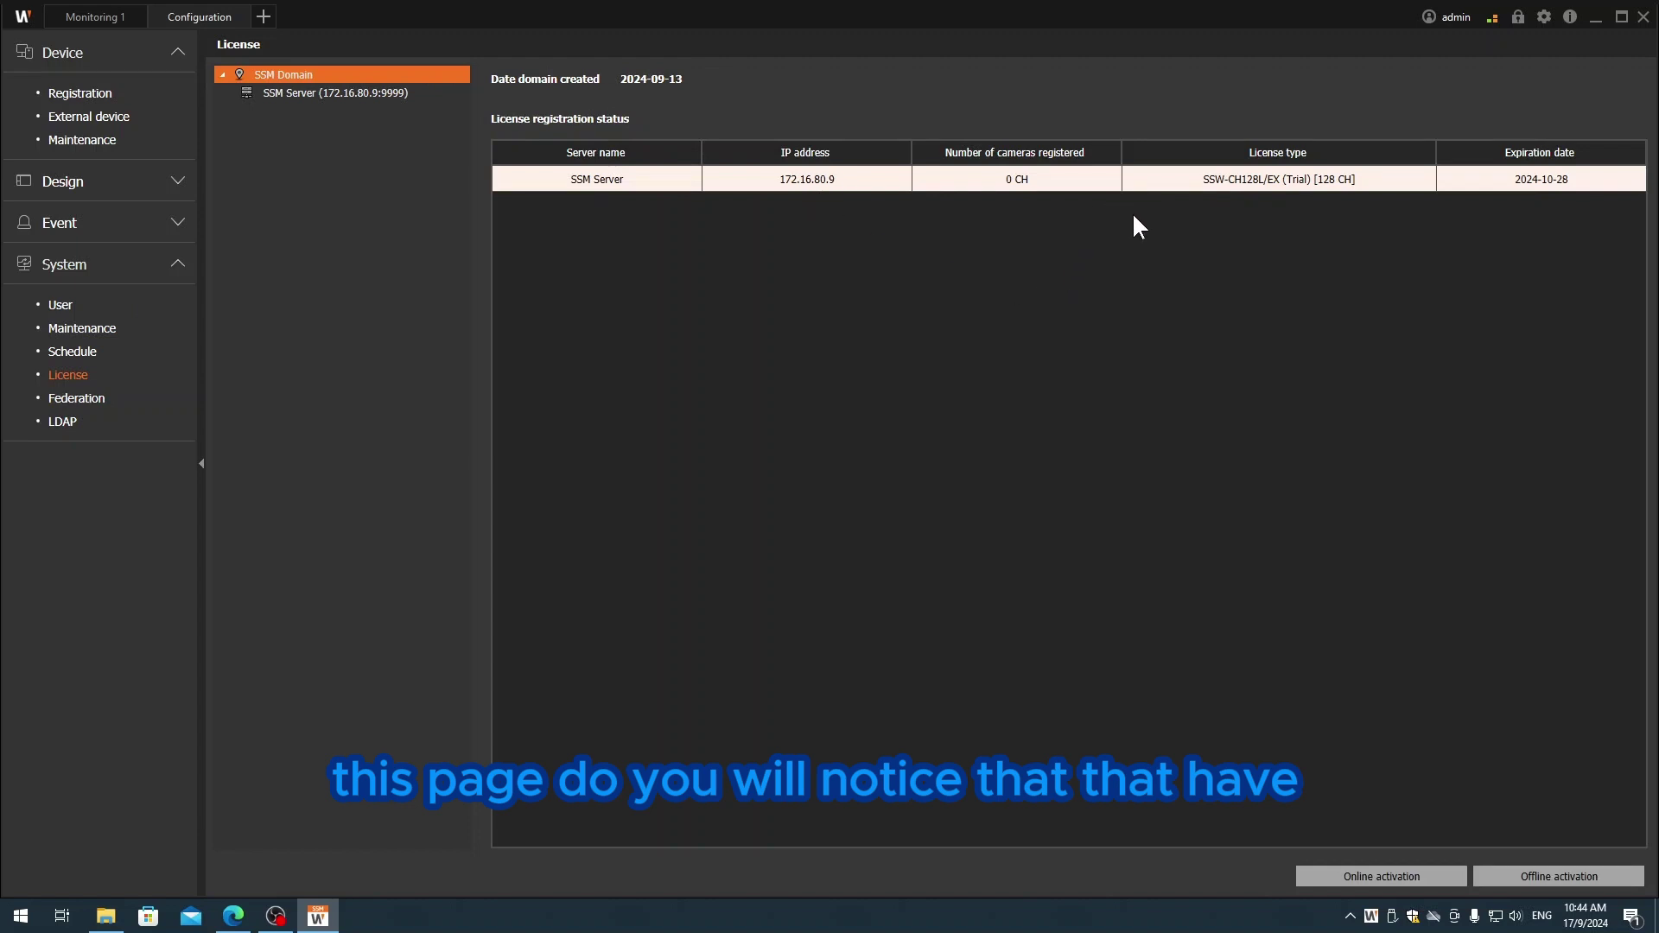
# - Reopen the Configuration tab at System > License to show the new Record 16 CH SSW-CH00L/EX licence
pyautogui.click(243, 16)
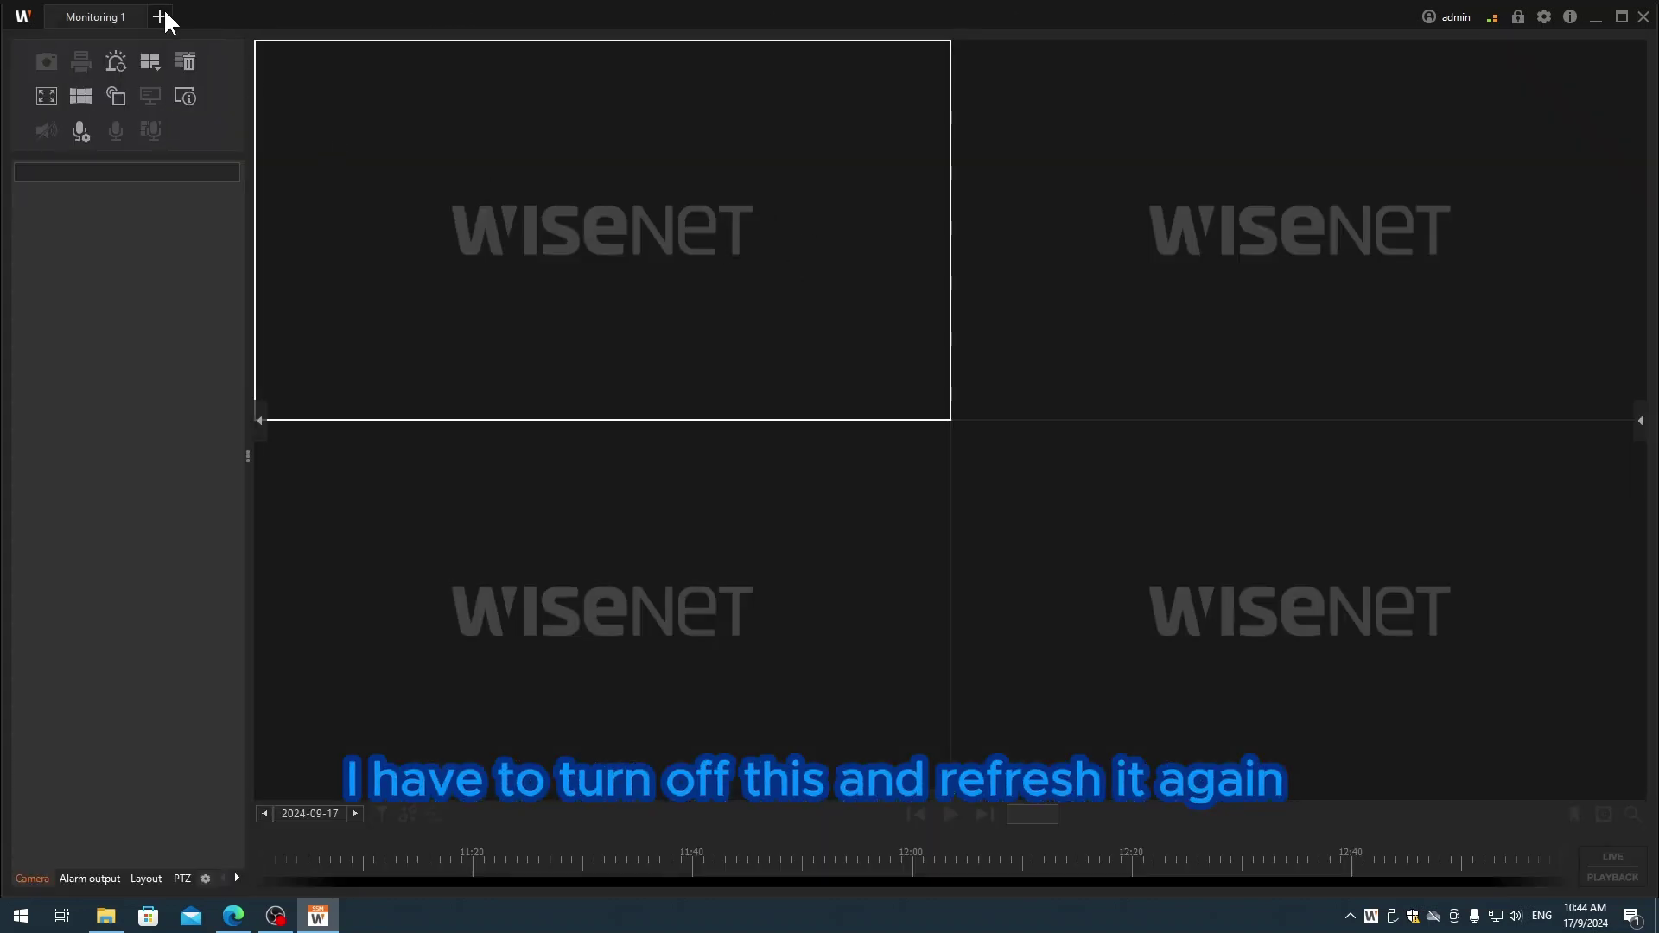
pyautogui.click(160, 16)
pyautogui.click(210, 199)
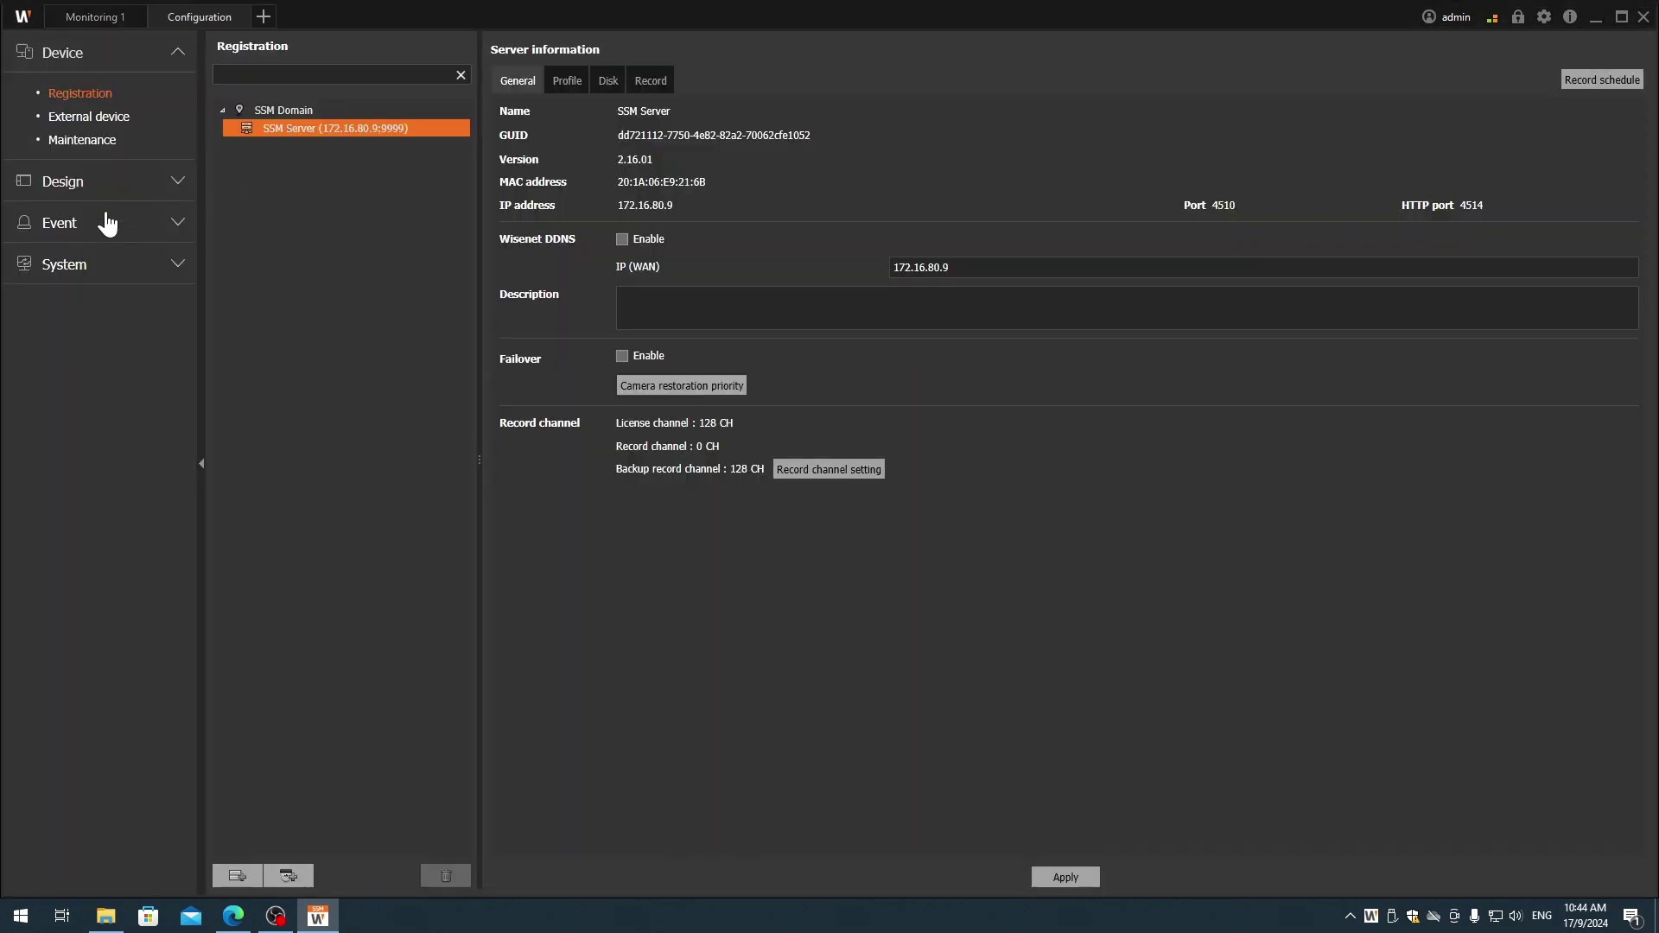
pyautogui.click(81, 264)
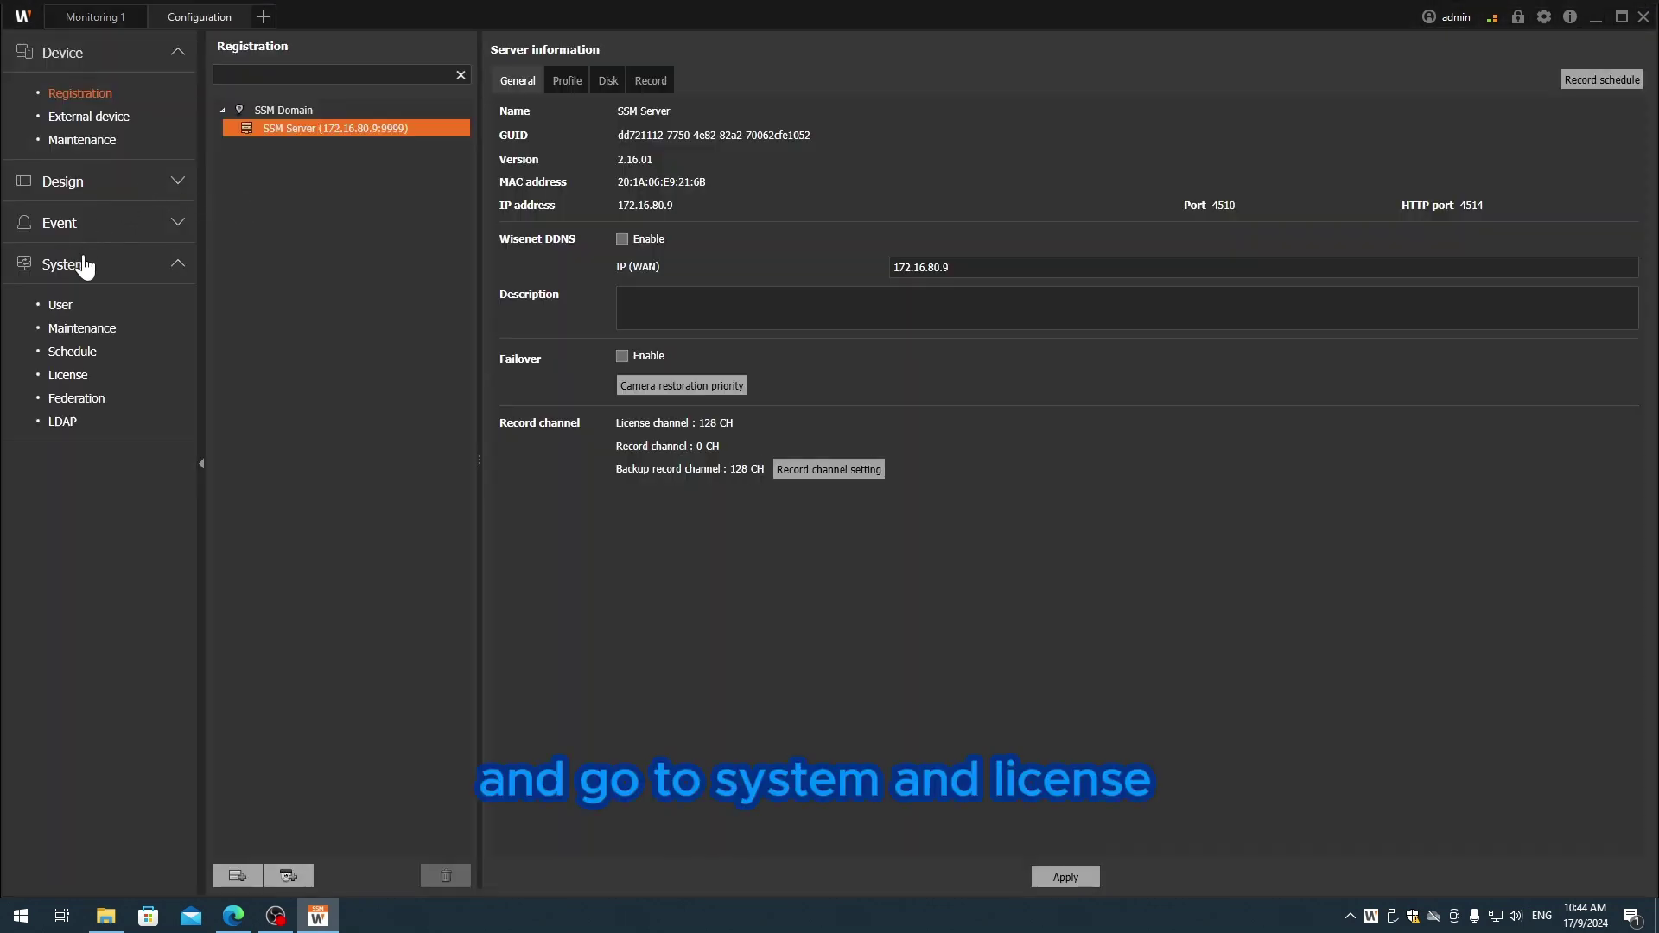
pyautogui.click(84, 379)
pyautogui.click(339, 95)
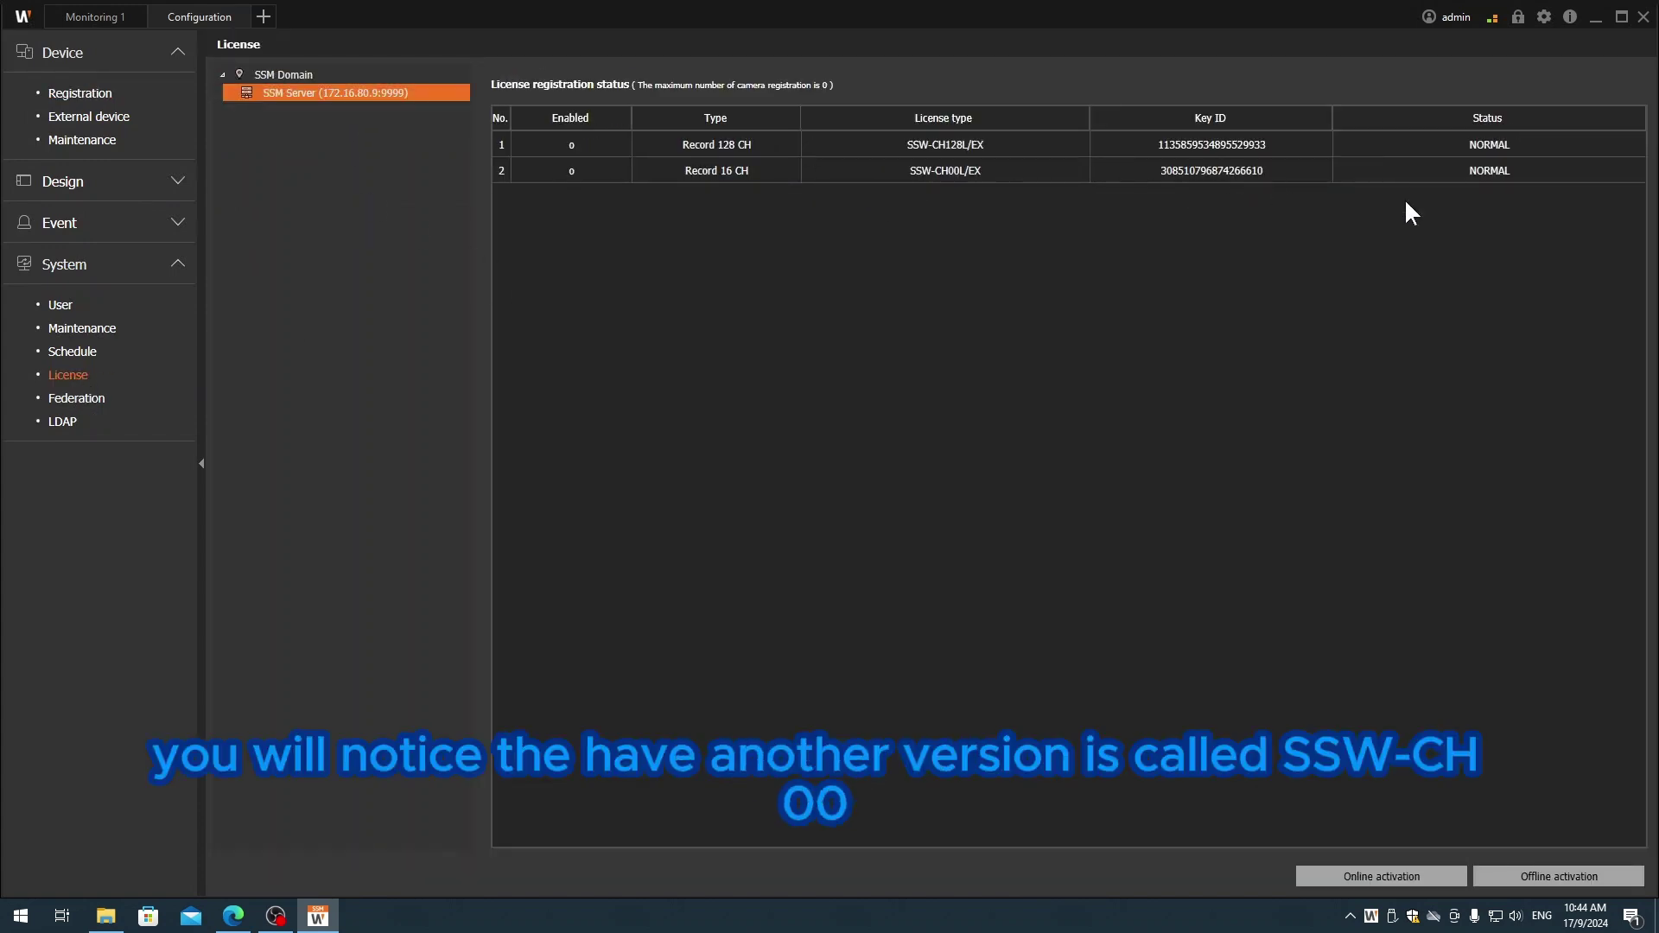
pyautogui.click(940, 172)
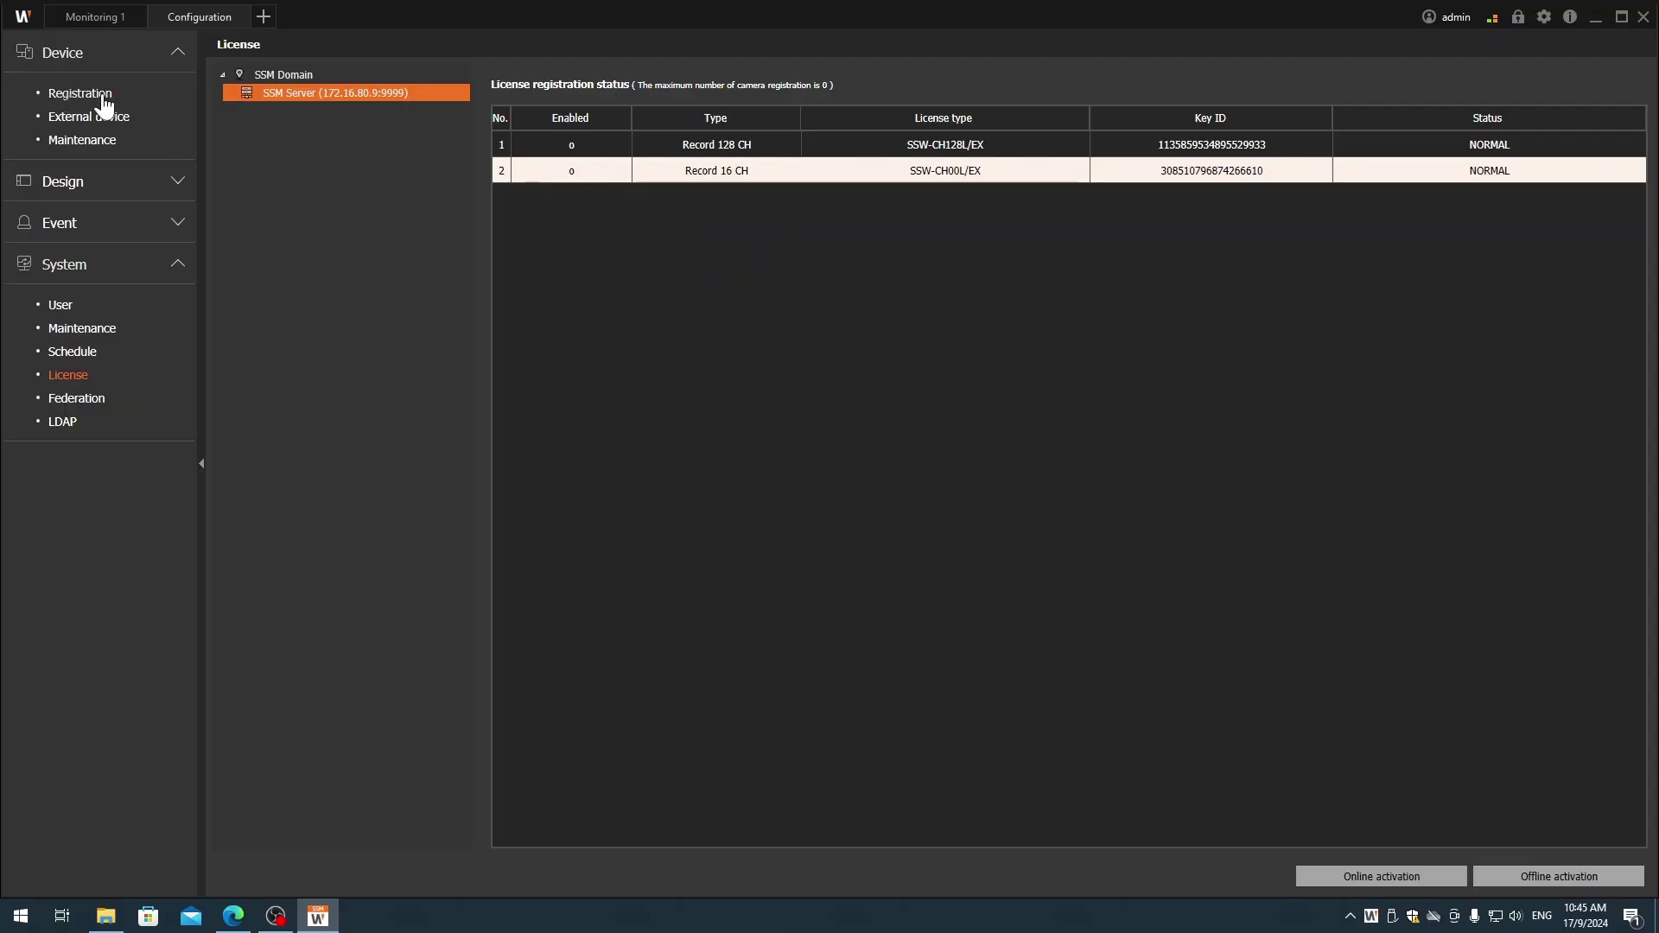
# - Register the XRN-1620SB1 recorder under SSM Server using its login ID and password
pyautogui.click(103, 99)
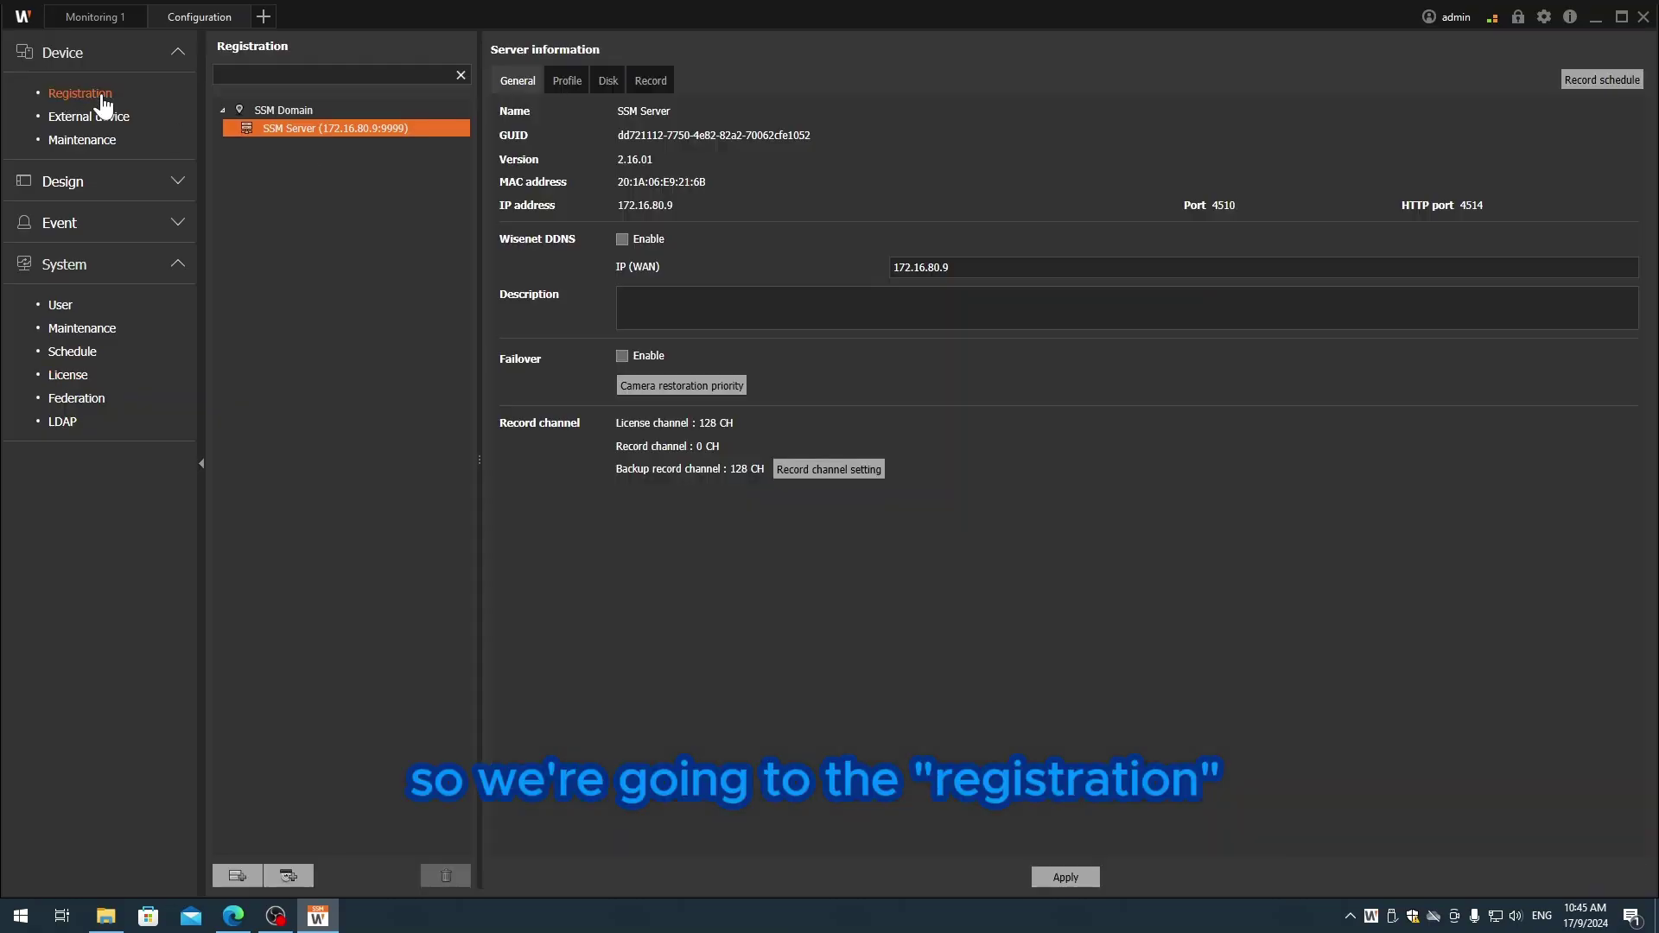
pyautogui.click(283, 112)
pyautogui.click(284, 125)
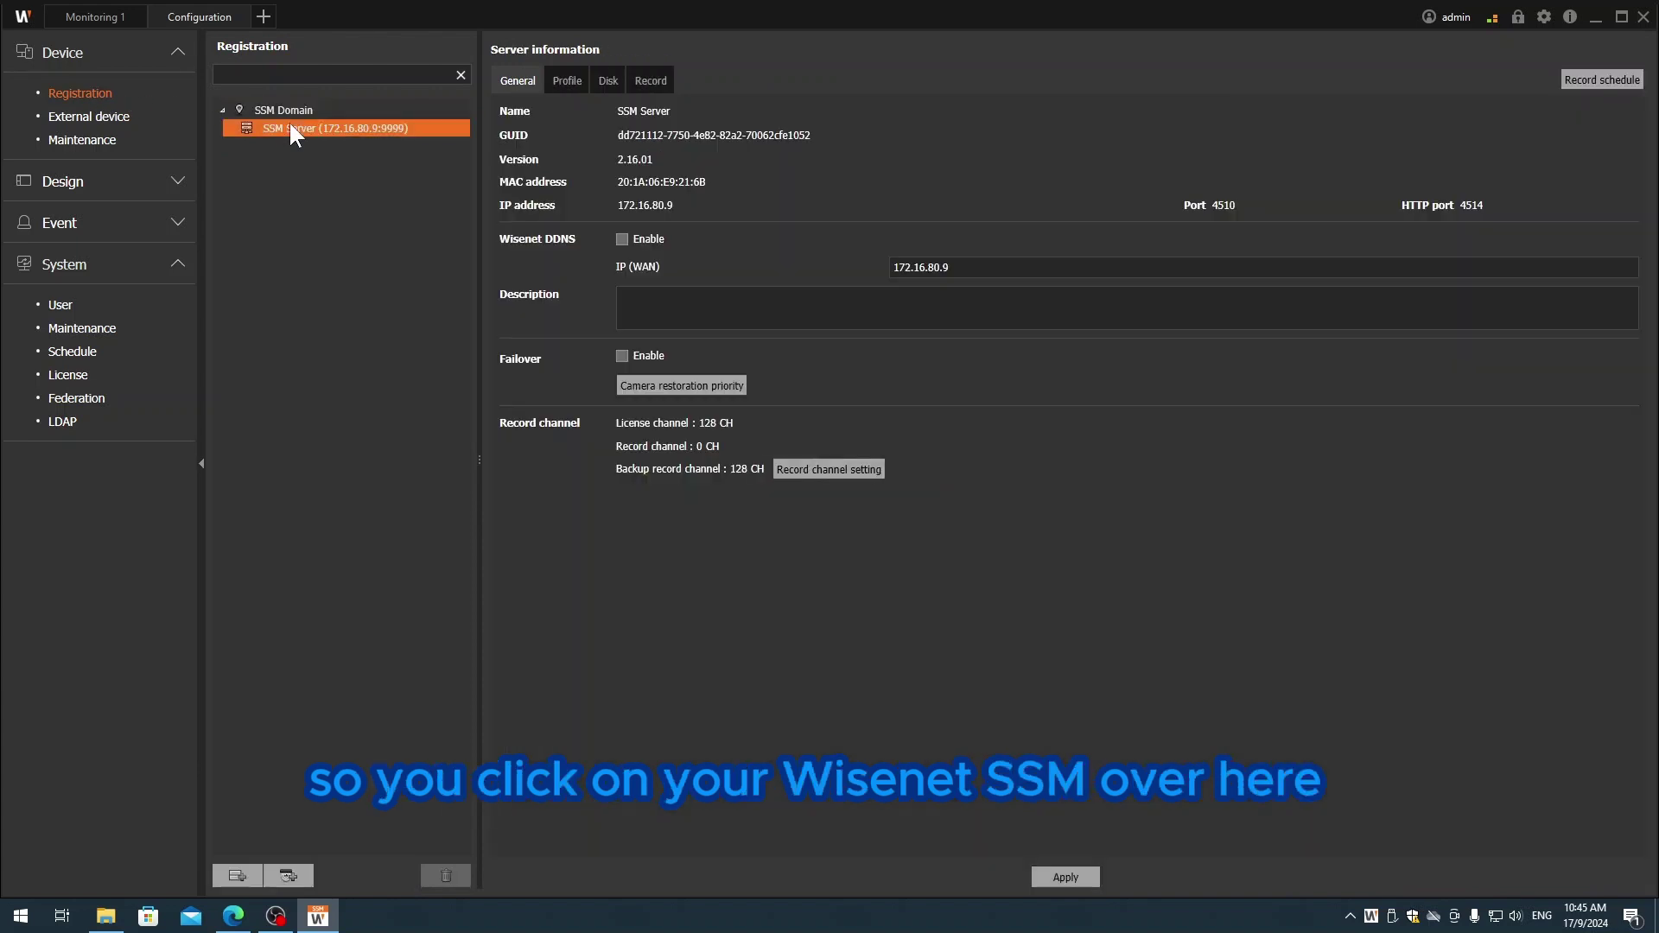
pyautogui.click(237, 876)
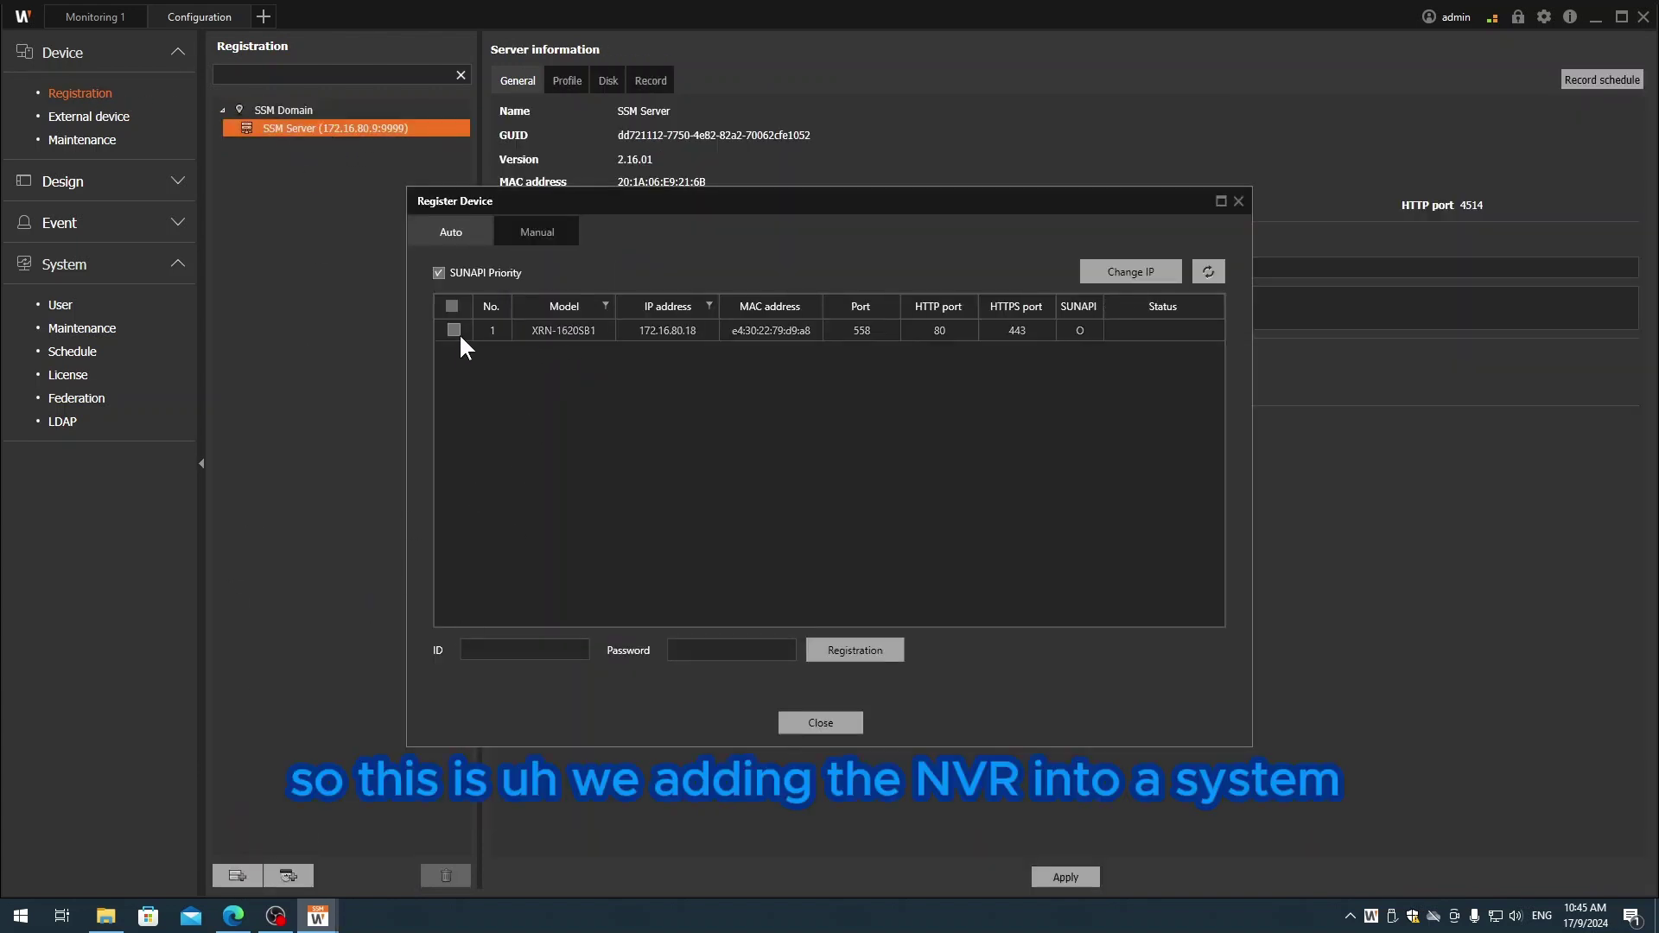
pyautogui.click(454, 330)
pyautogui.click(541, 649)
pyautogui.write('admin')
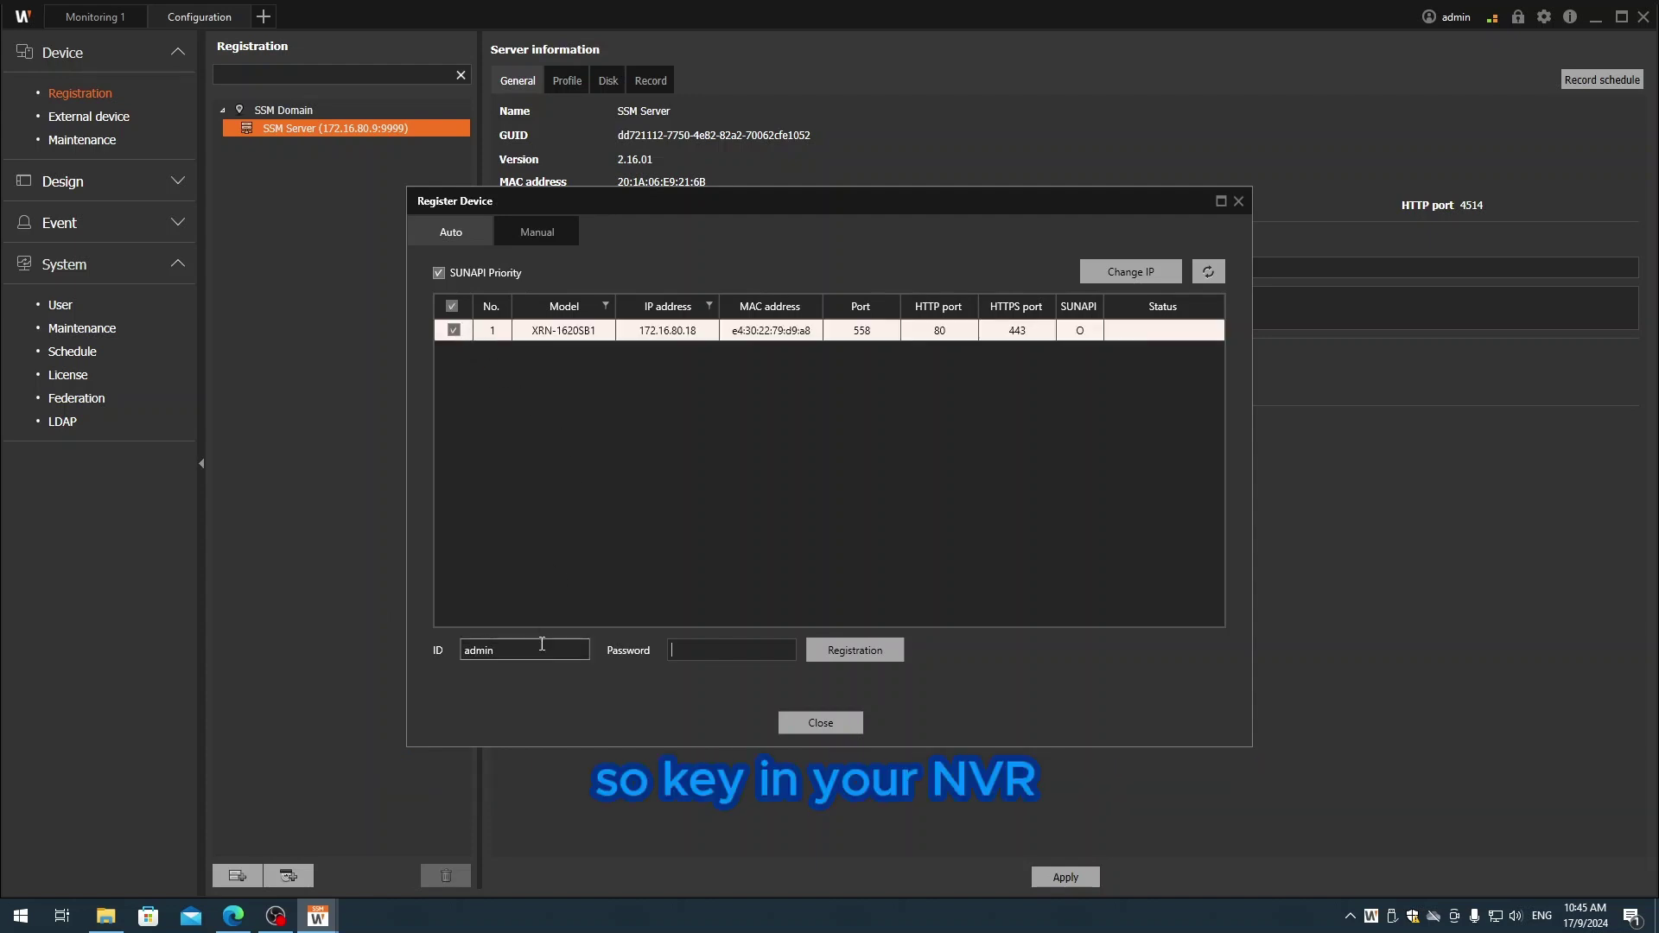
pyautogui.write('****')
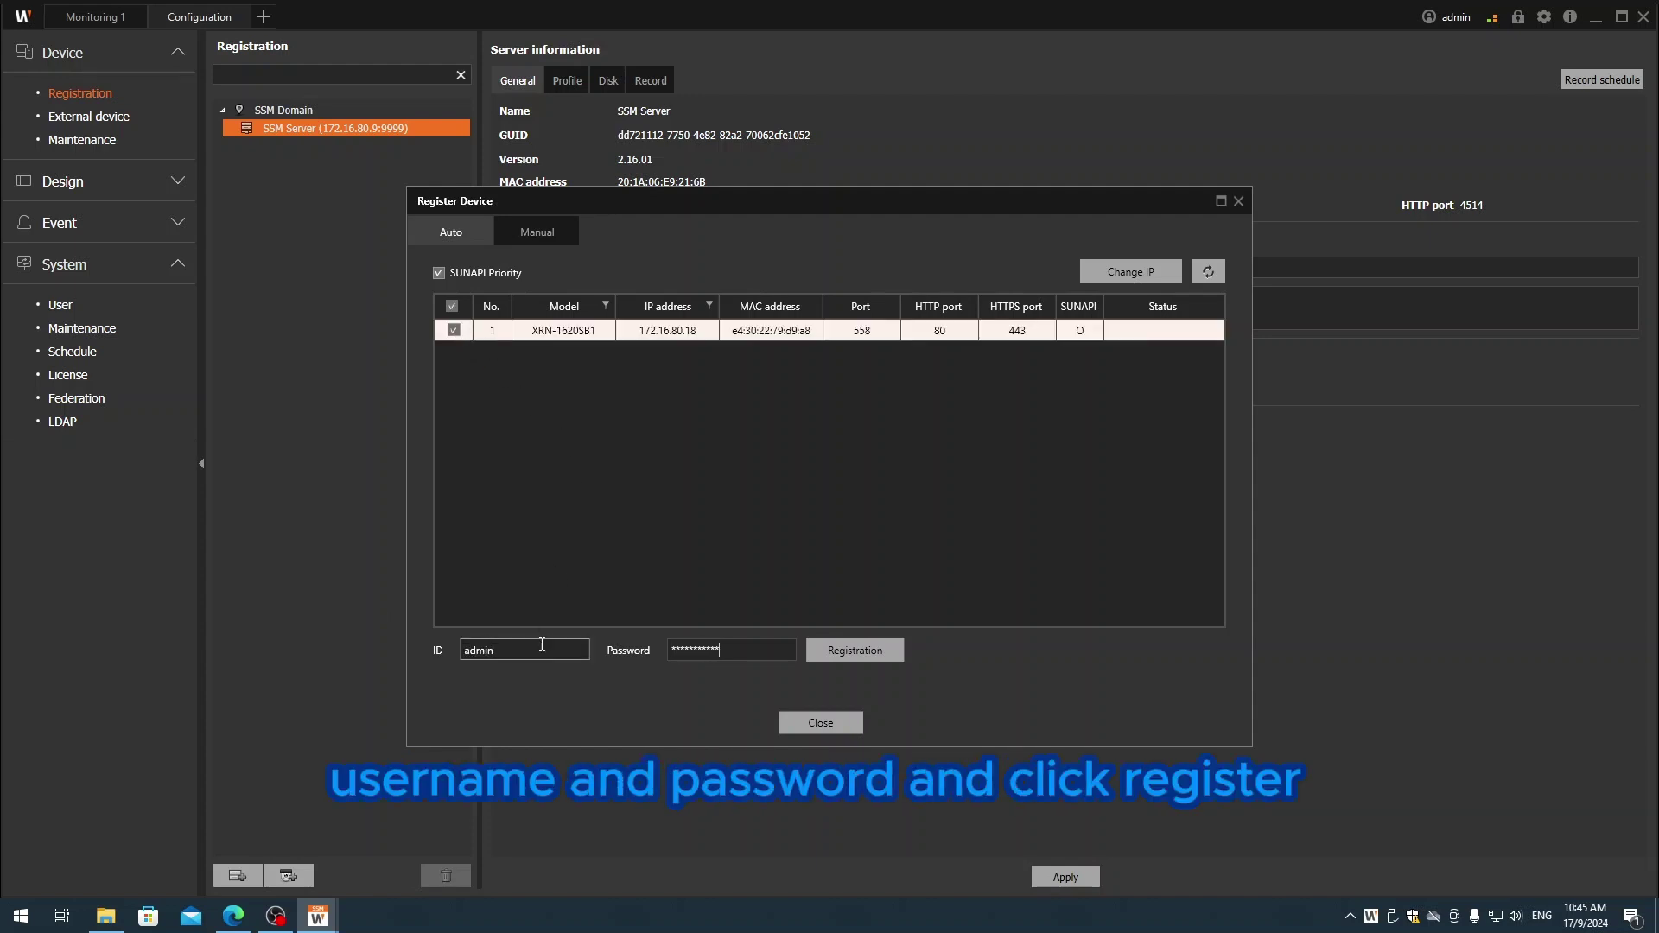
pyautogui.click(817, 652)
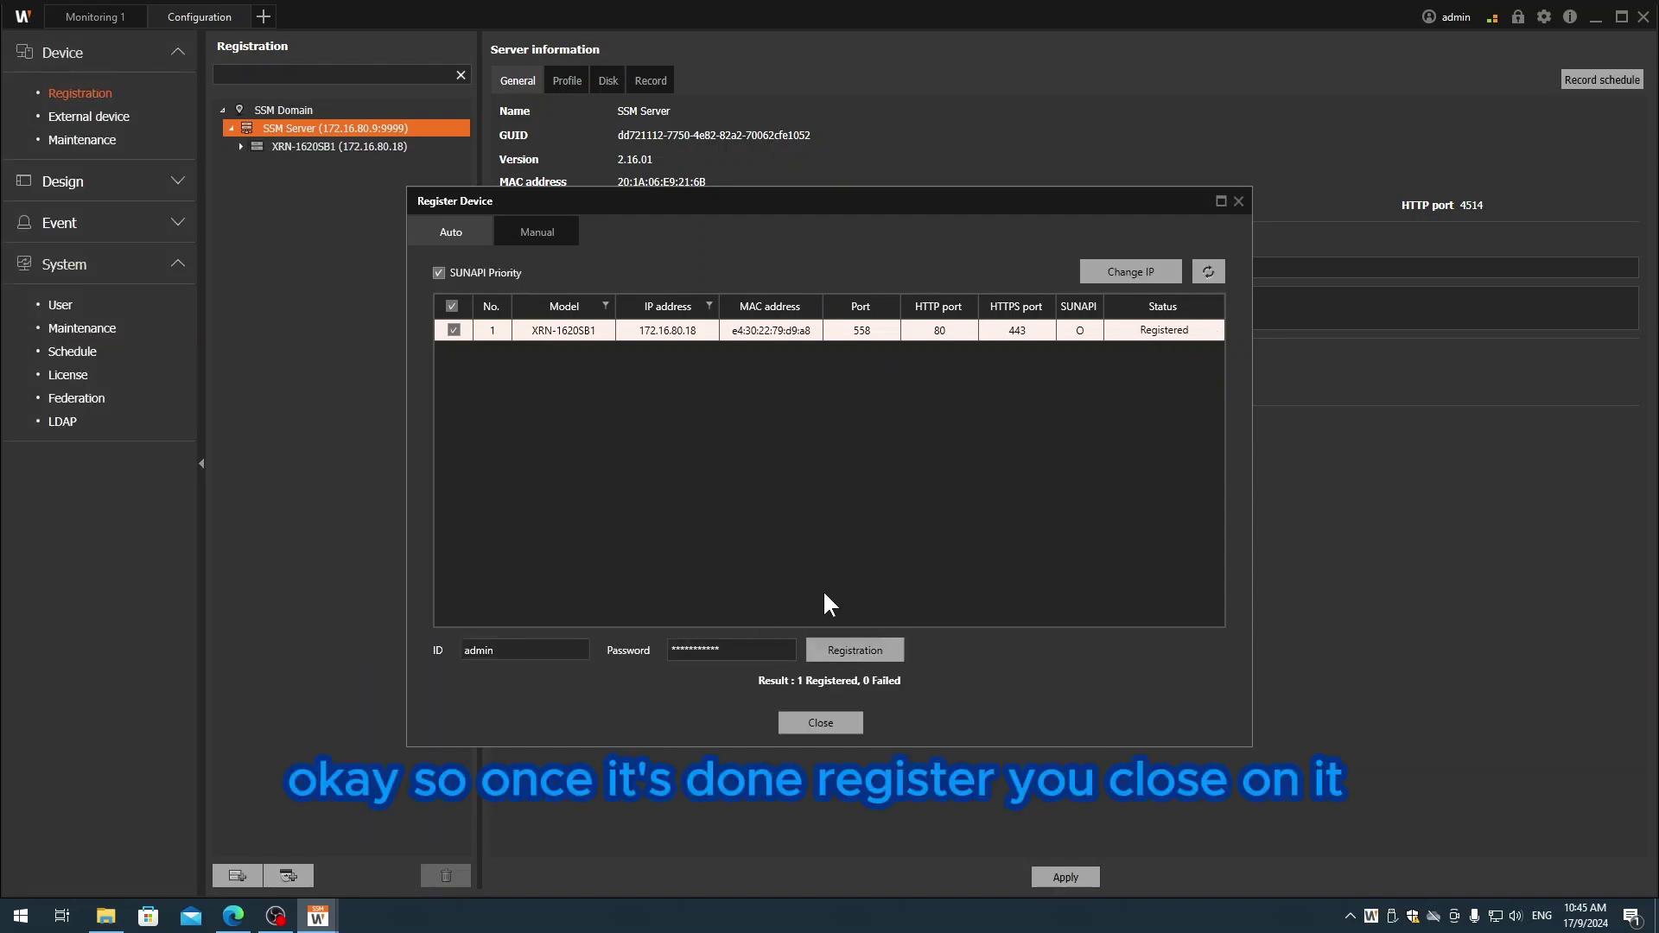
pyautogui.click(833, 730)
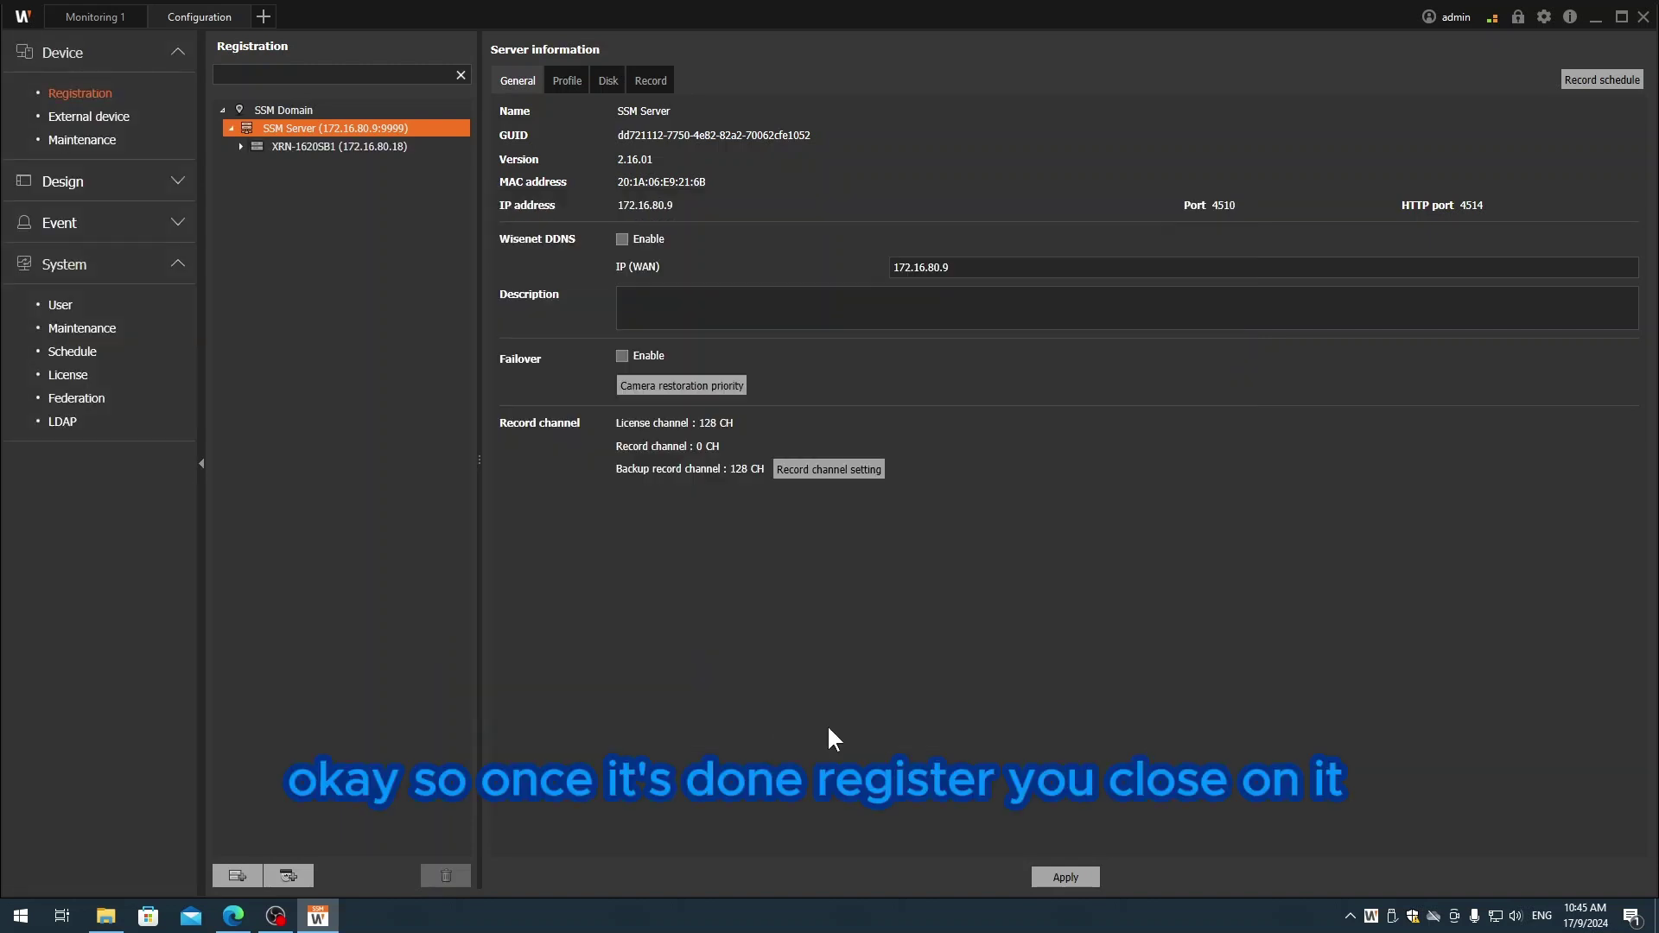
# - Review the XRN-1620SB1's CH002 and CH003 channels, then close the Configuration tab
pyautogui.click(241, 147)
pyautogui.click(351, 182)
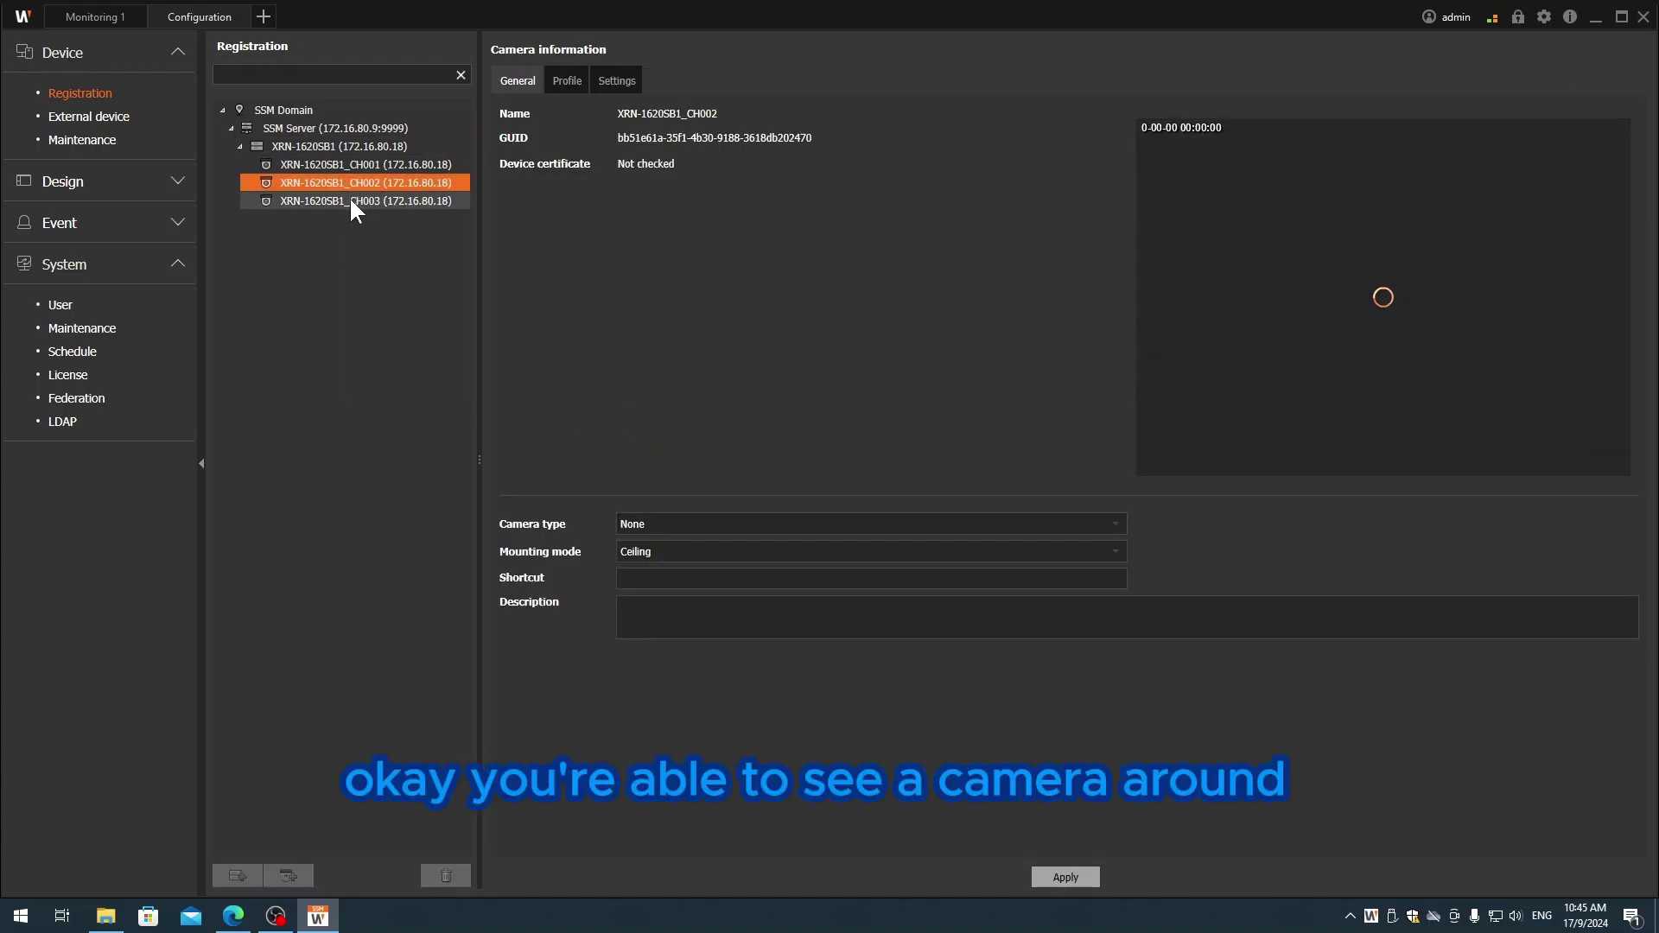
pyautogui.click(349, 197)
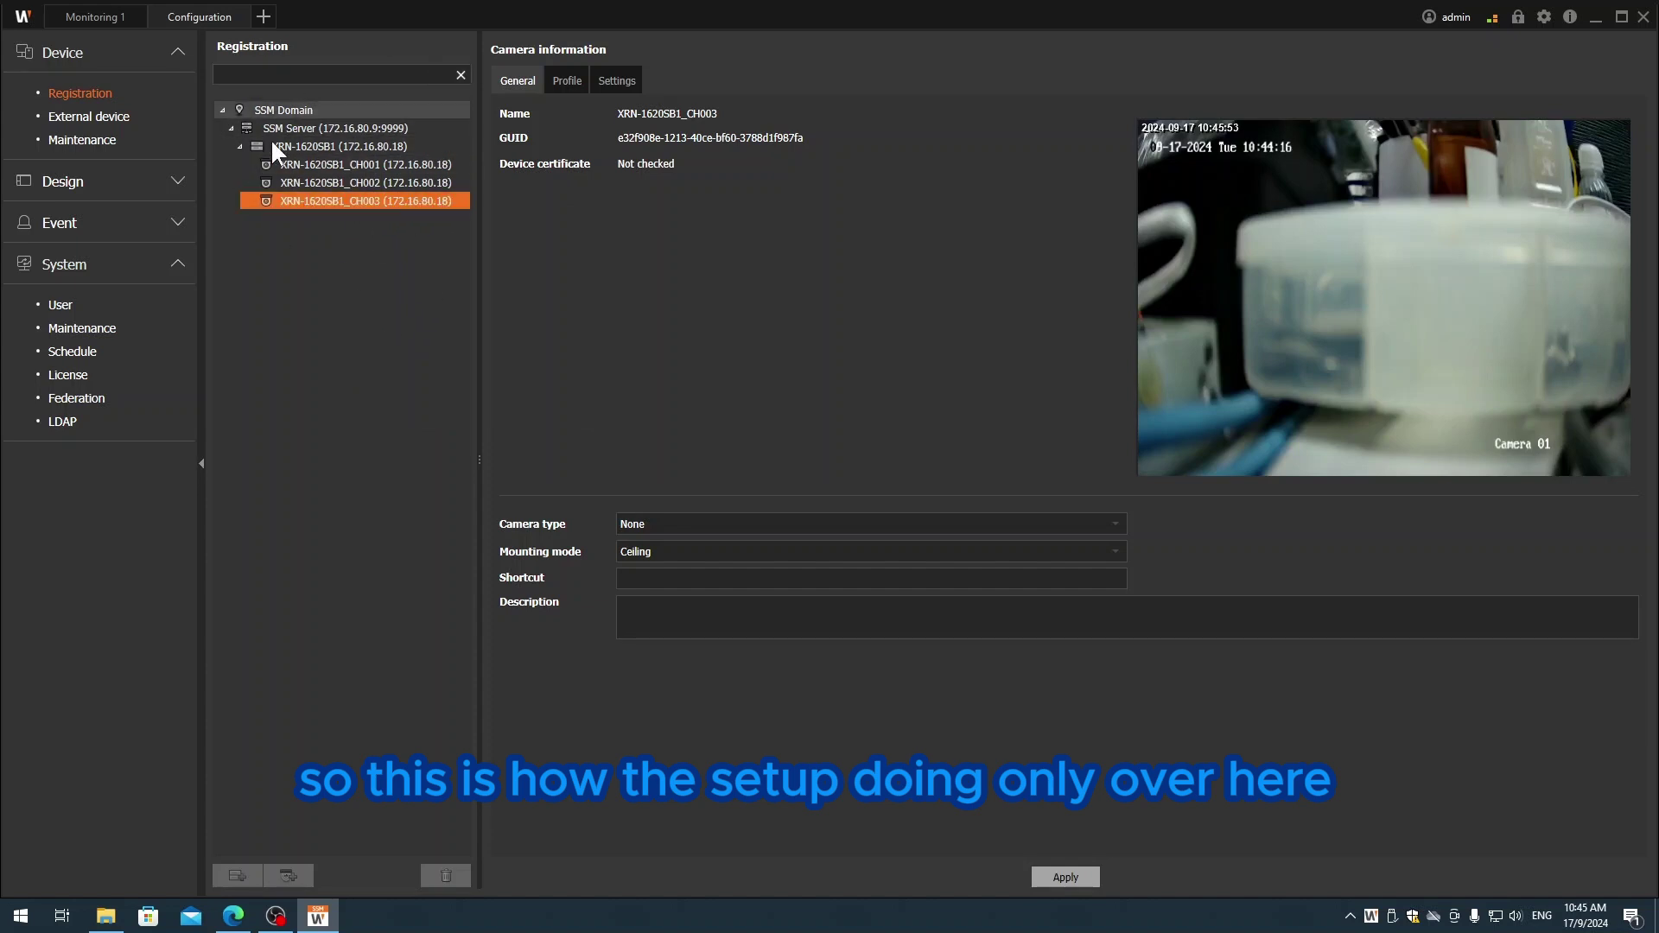
pyautogui.click(245, 15)
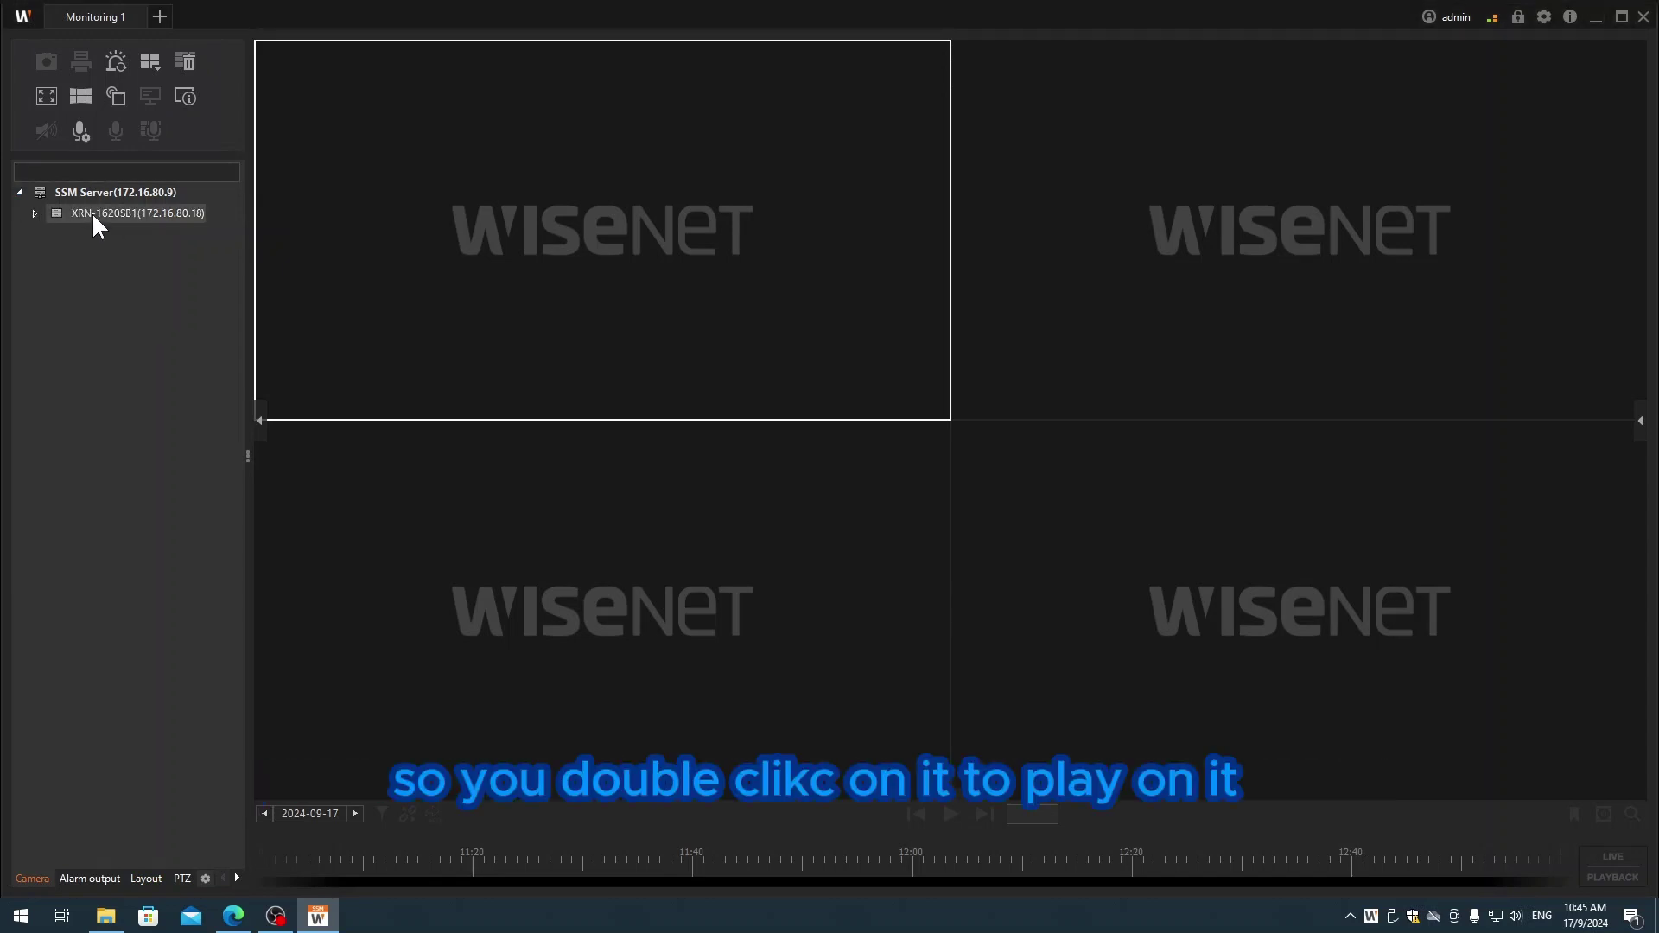
pyautogui.doubleClick(93, 216)
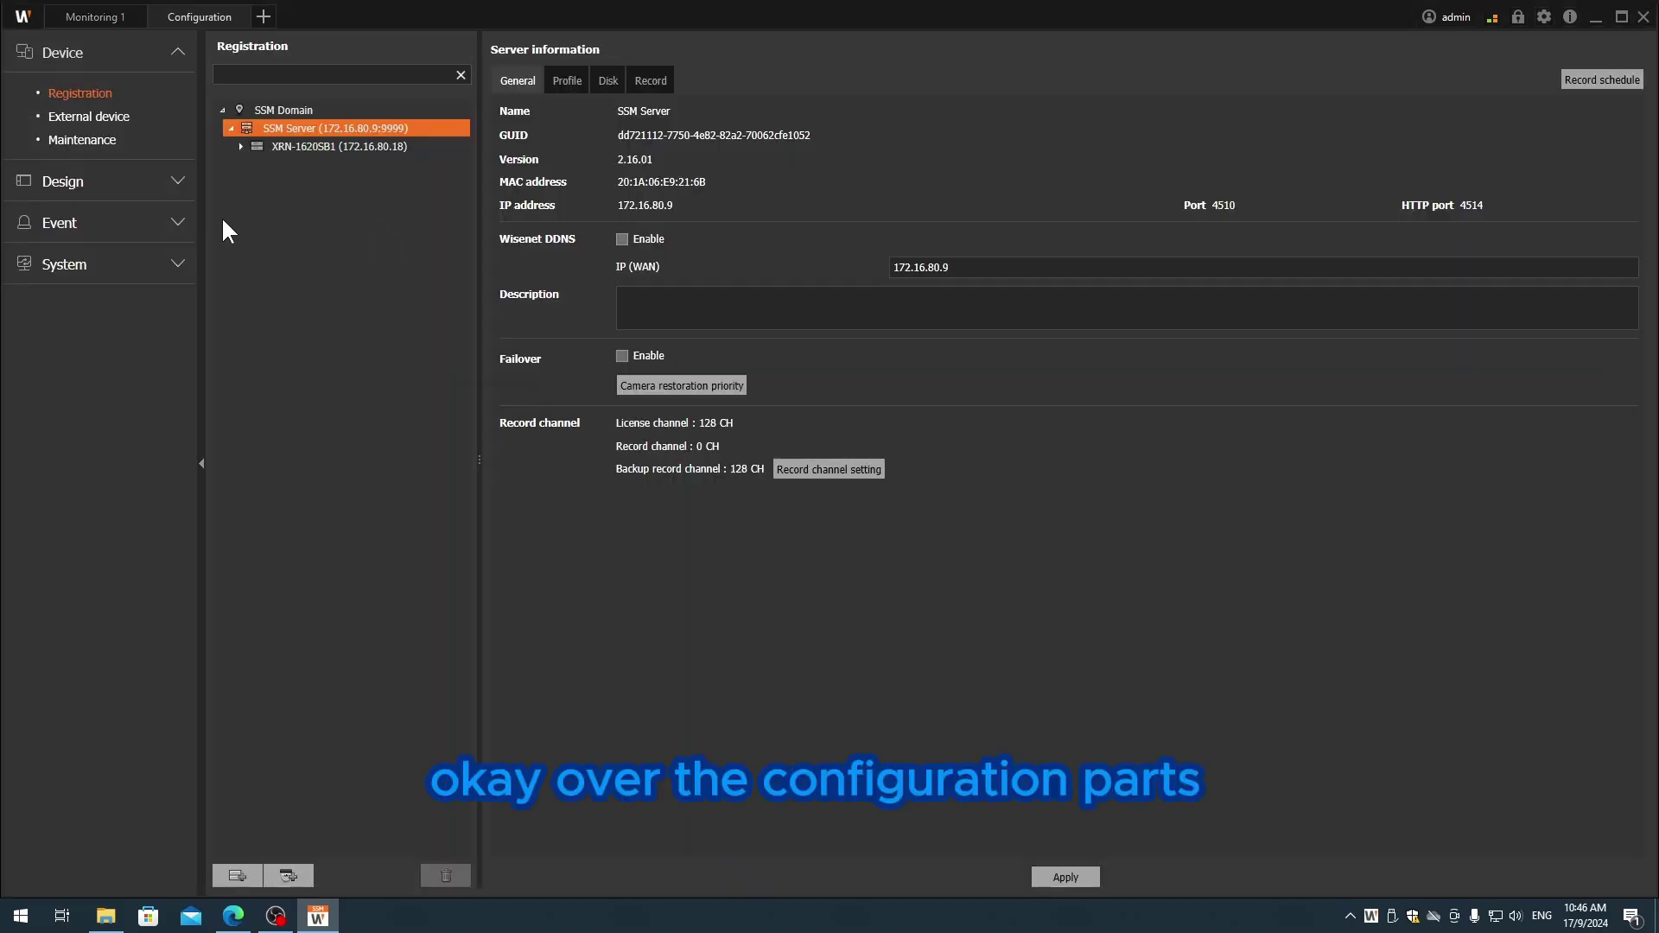
# - Open Layout1 under Design > Layout and switch it to the 132-pane grid
pyautogui.click(92, 186)
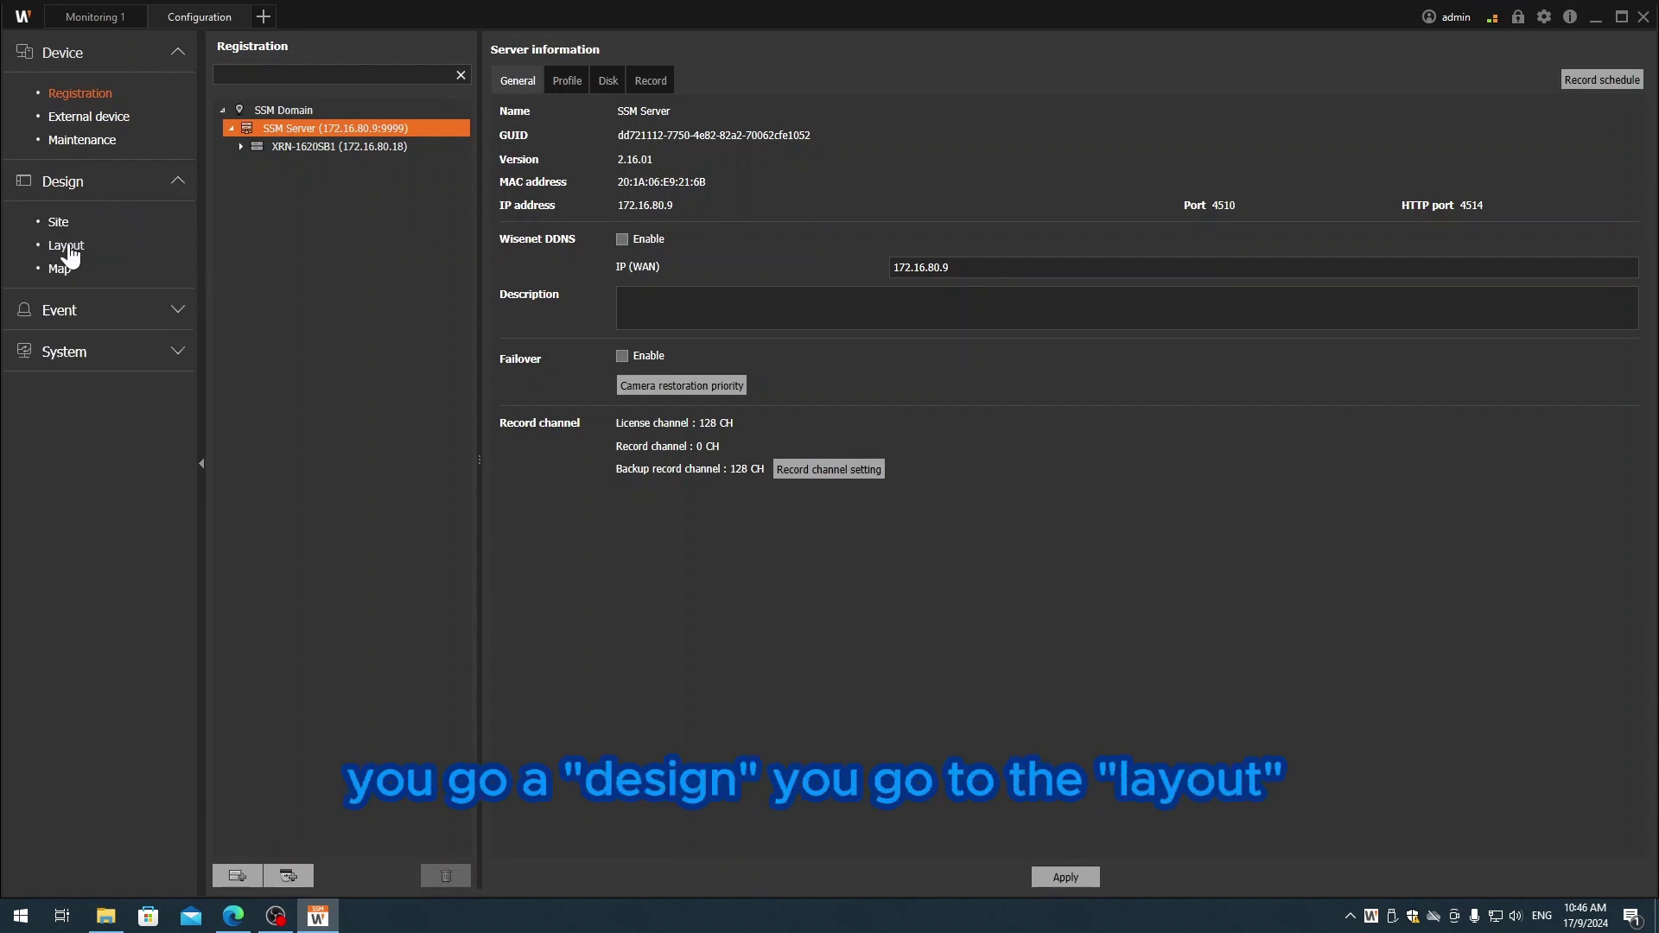
pyautogui.click(145, 249)
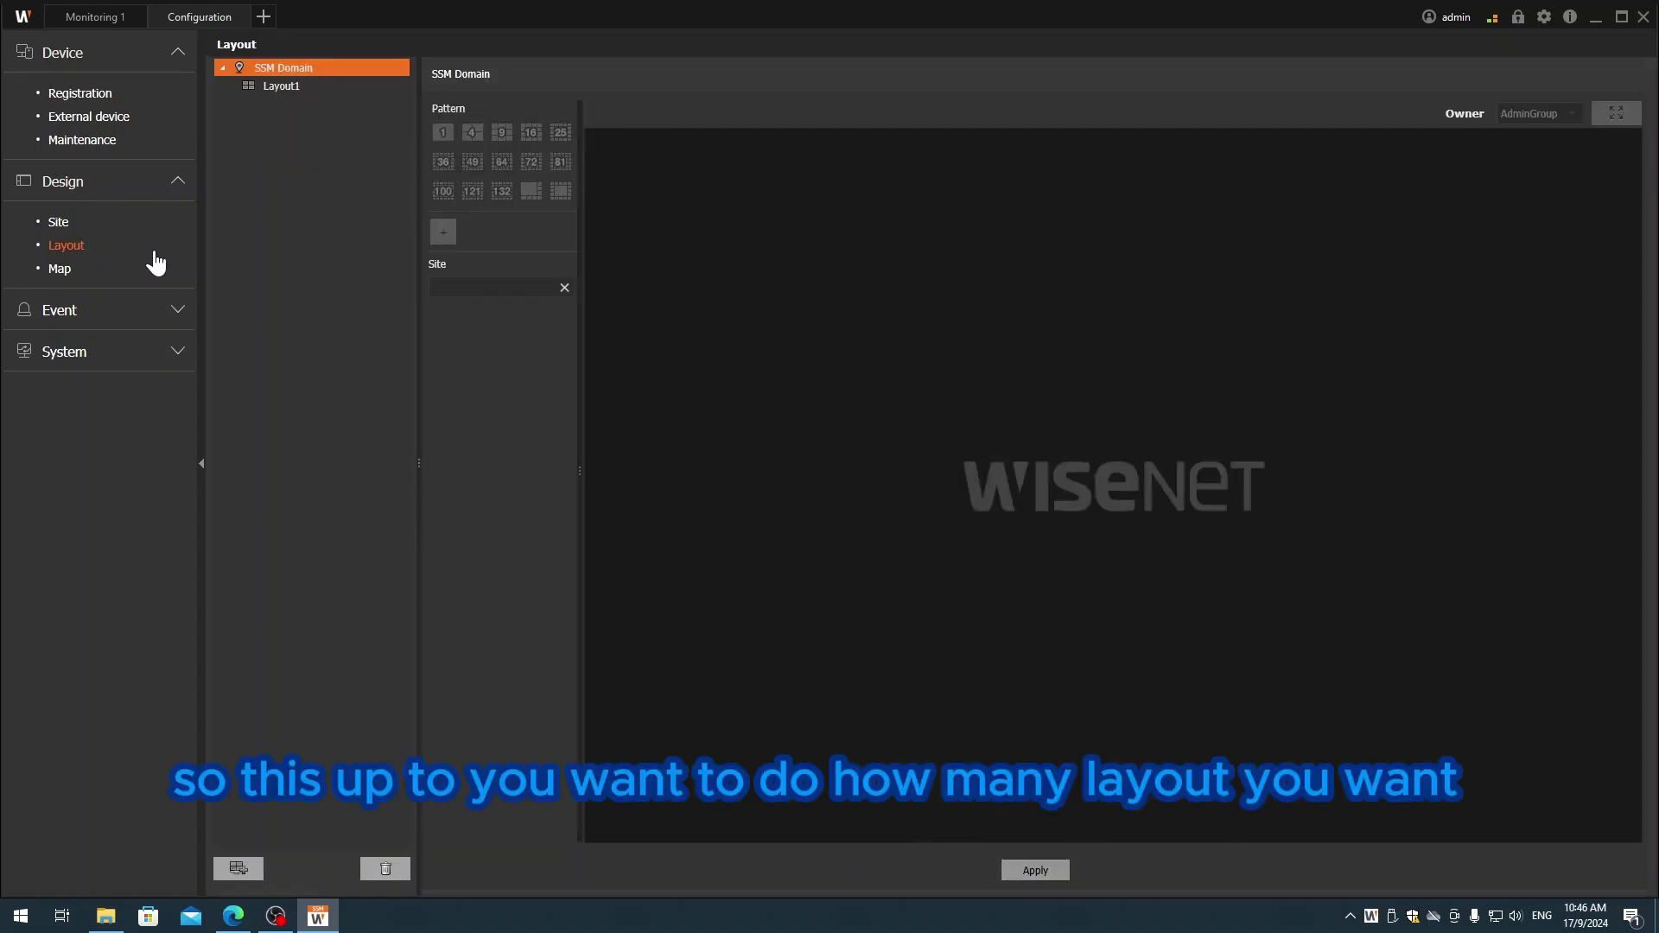
pyautogui.click(287, 89)
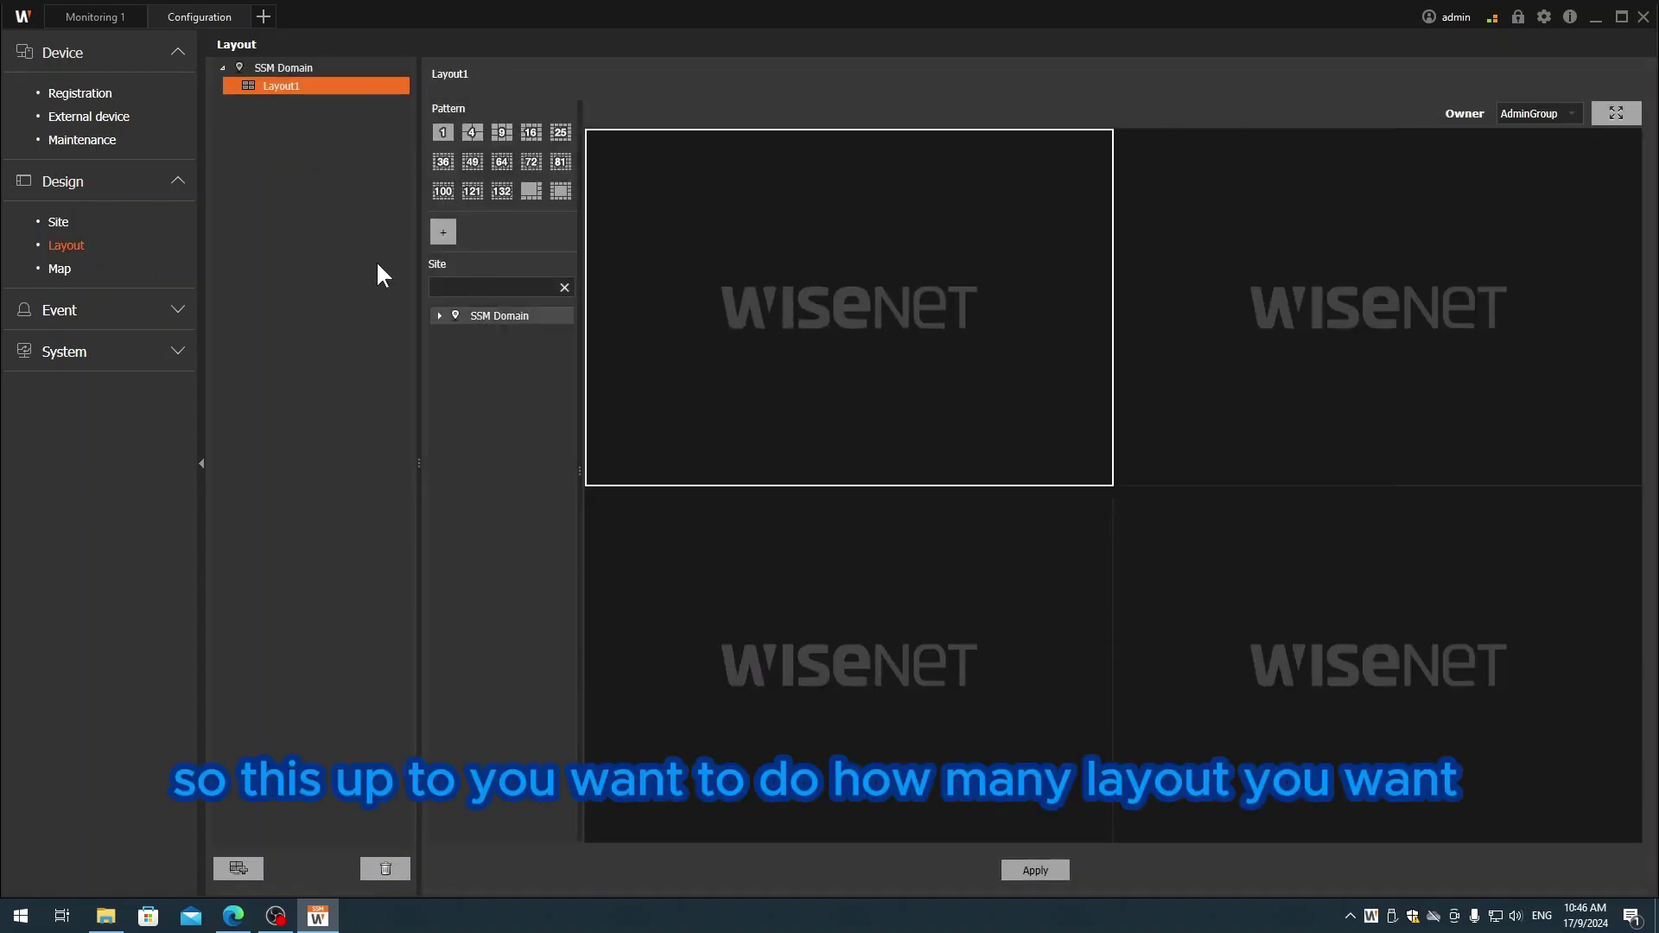
pyautogui.click(386, 868)
pyautogui.click(791, 522)
pyautogui.click(294, 69)
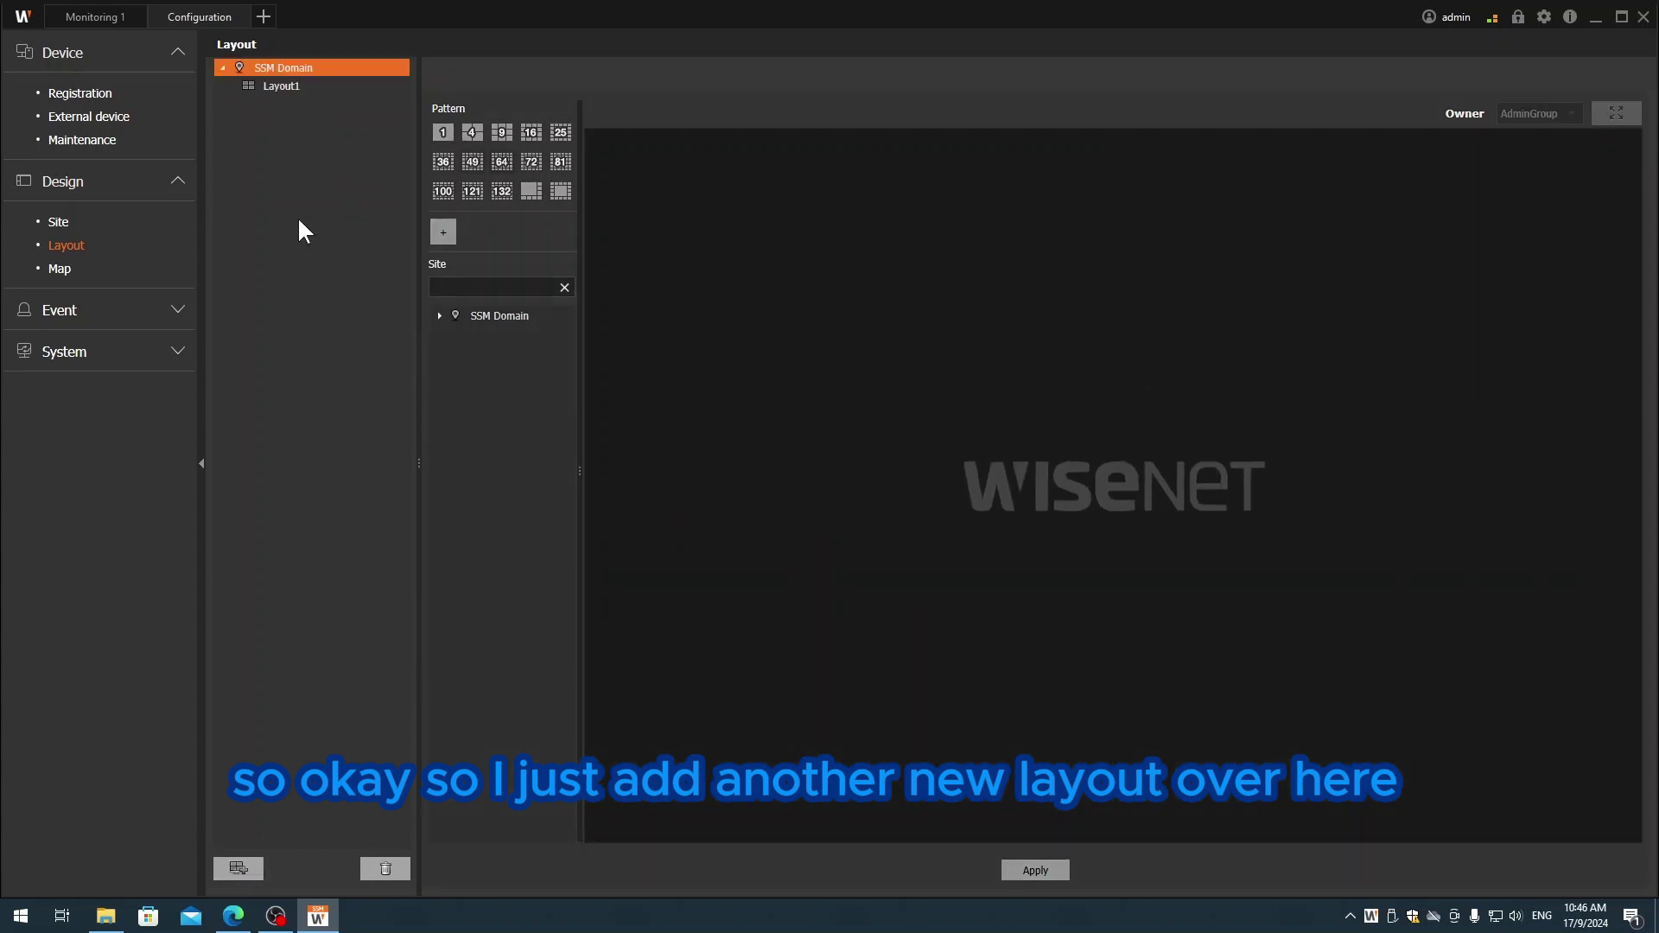
pyautogui.click(287, 87)
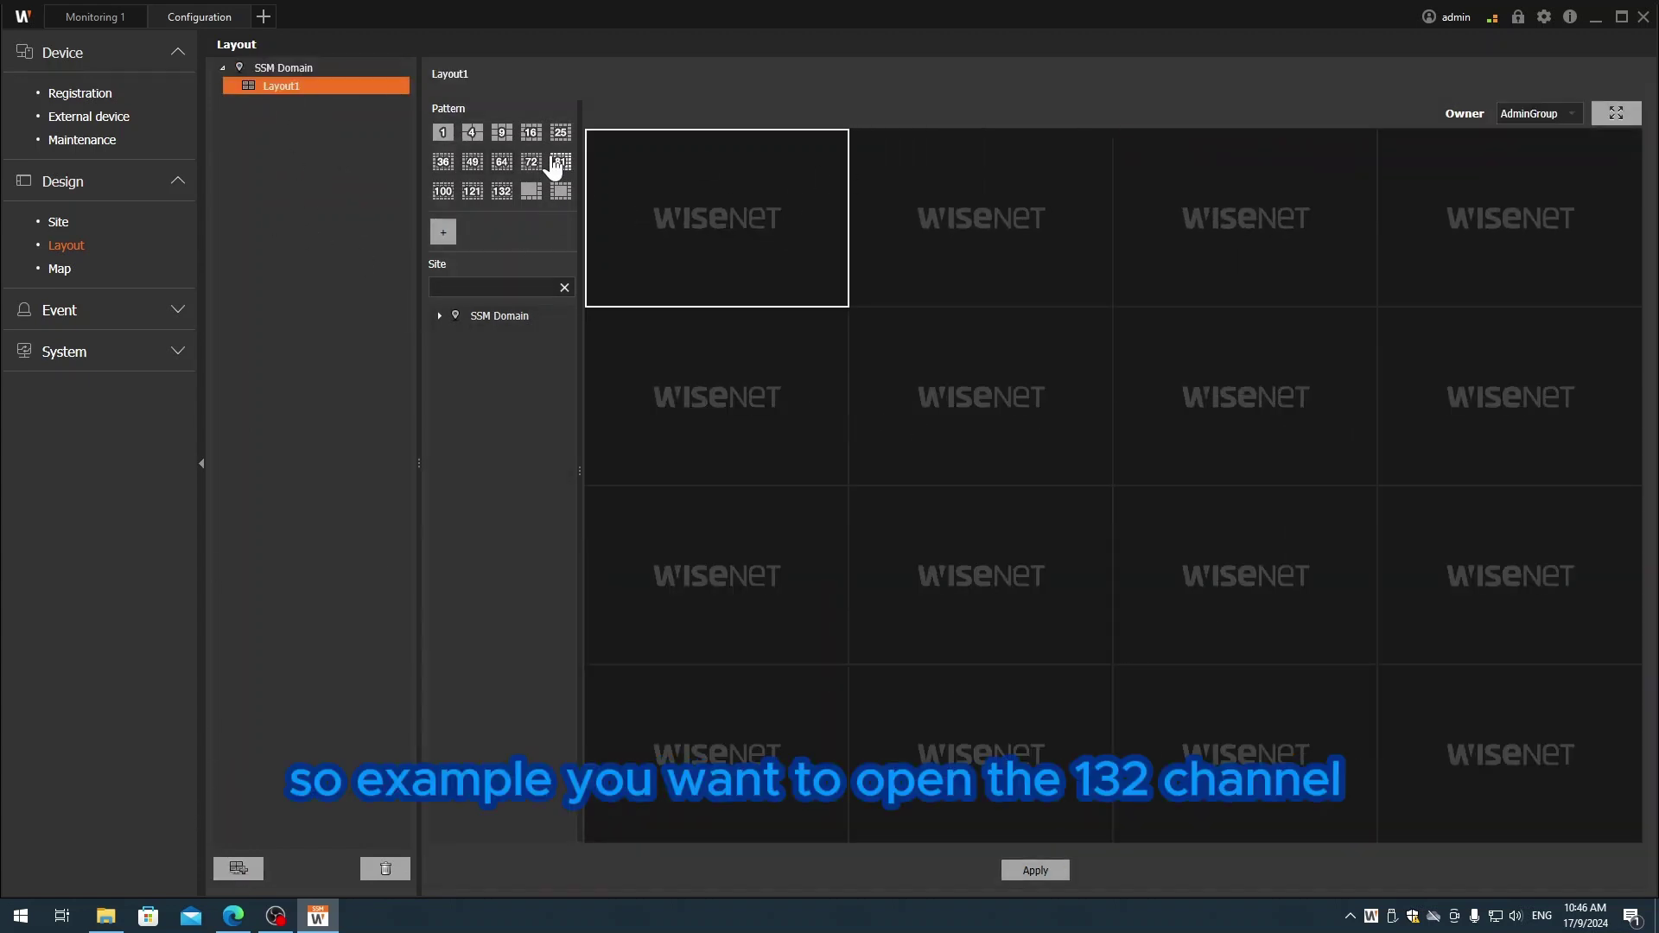
pyautogui.click(502, 192)
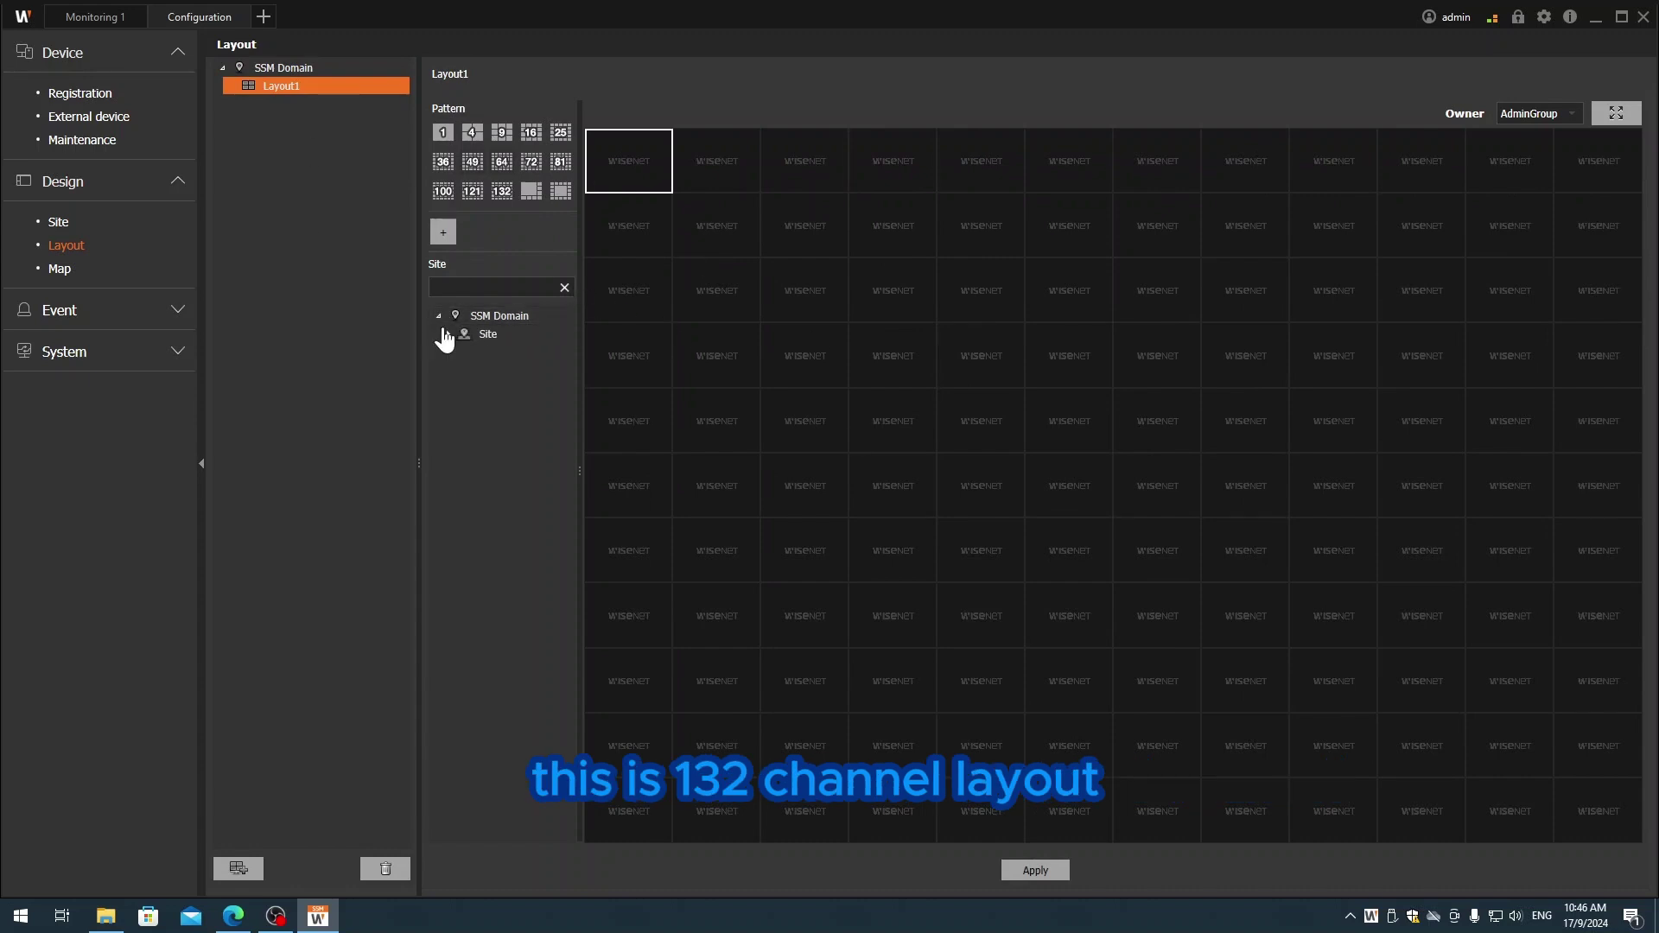
# - Place camera channels CH001–CH003 into Layout1's cells and apply the layout
pyautogui.click(441, 334)
pyautogui.click(530, 352)
pyautogui.moveTo(531, 351); pyautogui.dragTo(866, 369)
pyautogui.moveTo(572, 390); pyautogui.dragTo(1089, 384)
pyautogui.click(1050, 871)
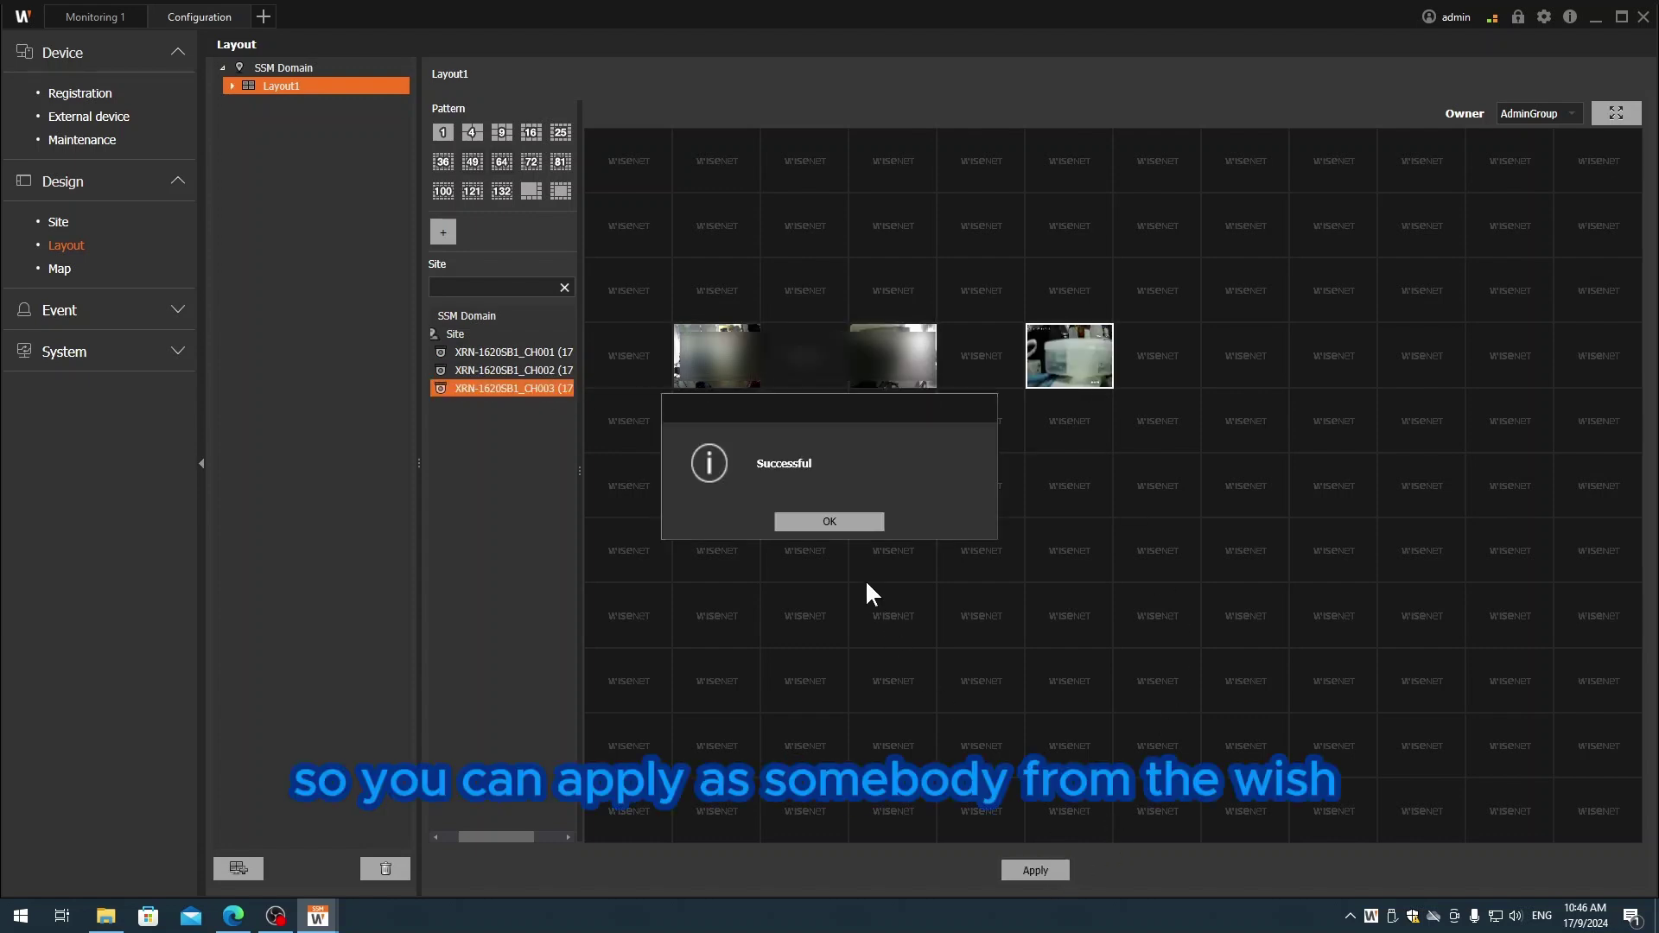
pyautogui.click(863, 524)
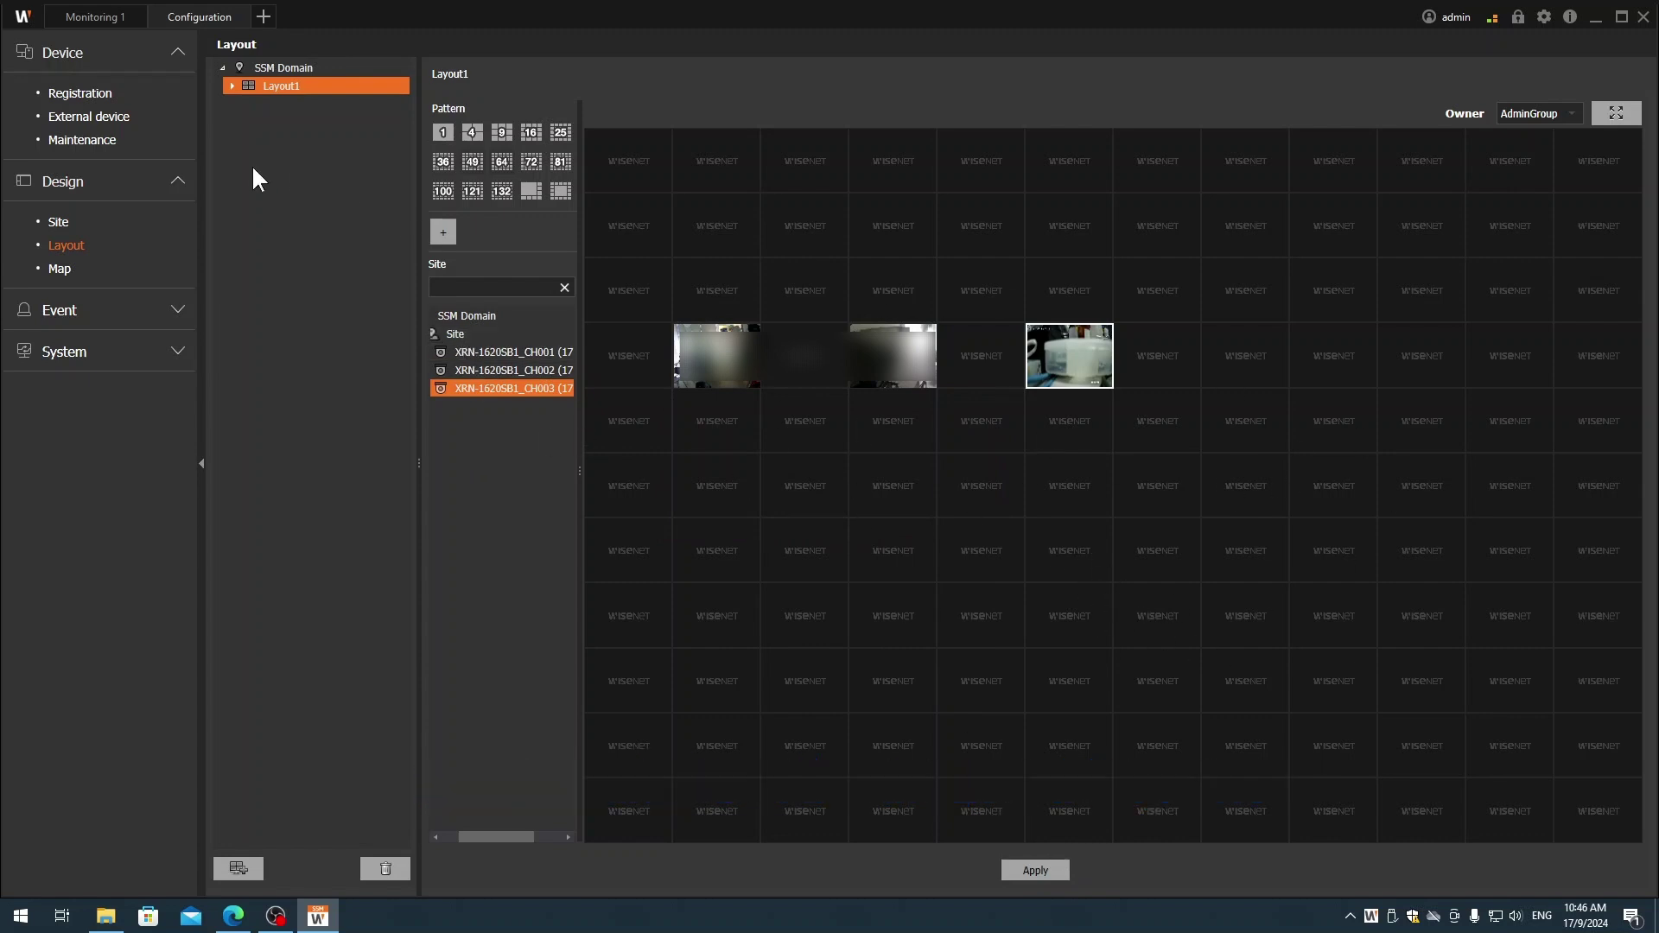
pyautogui.click(1043, 873)
pyautogui.click(859, 522)
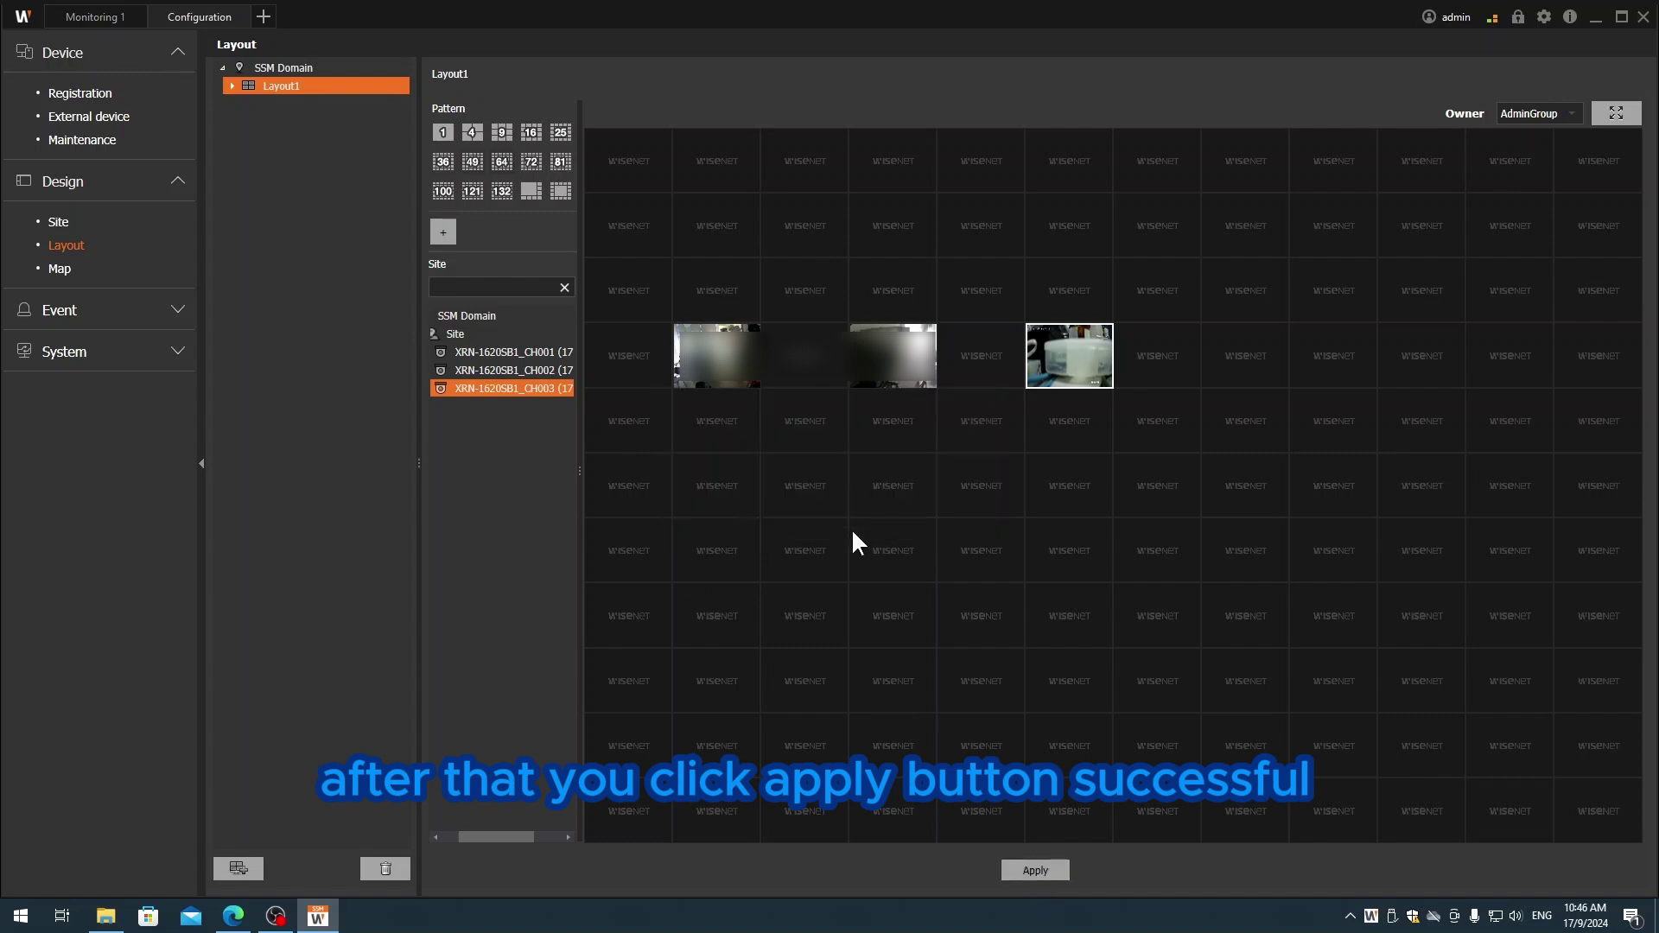
# - Load Layout1 from the shared layouts into Monitoring 1, showing its three live camera feeds
pyautogui.click(90, 14)
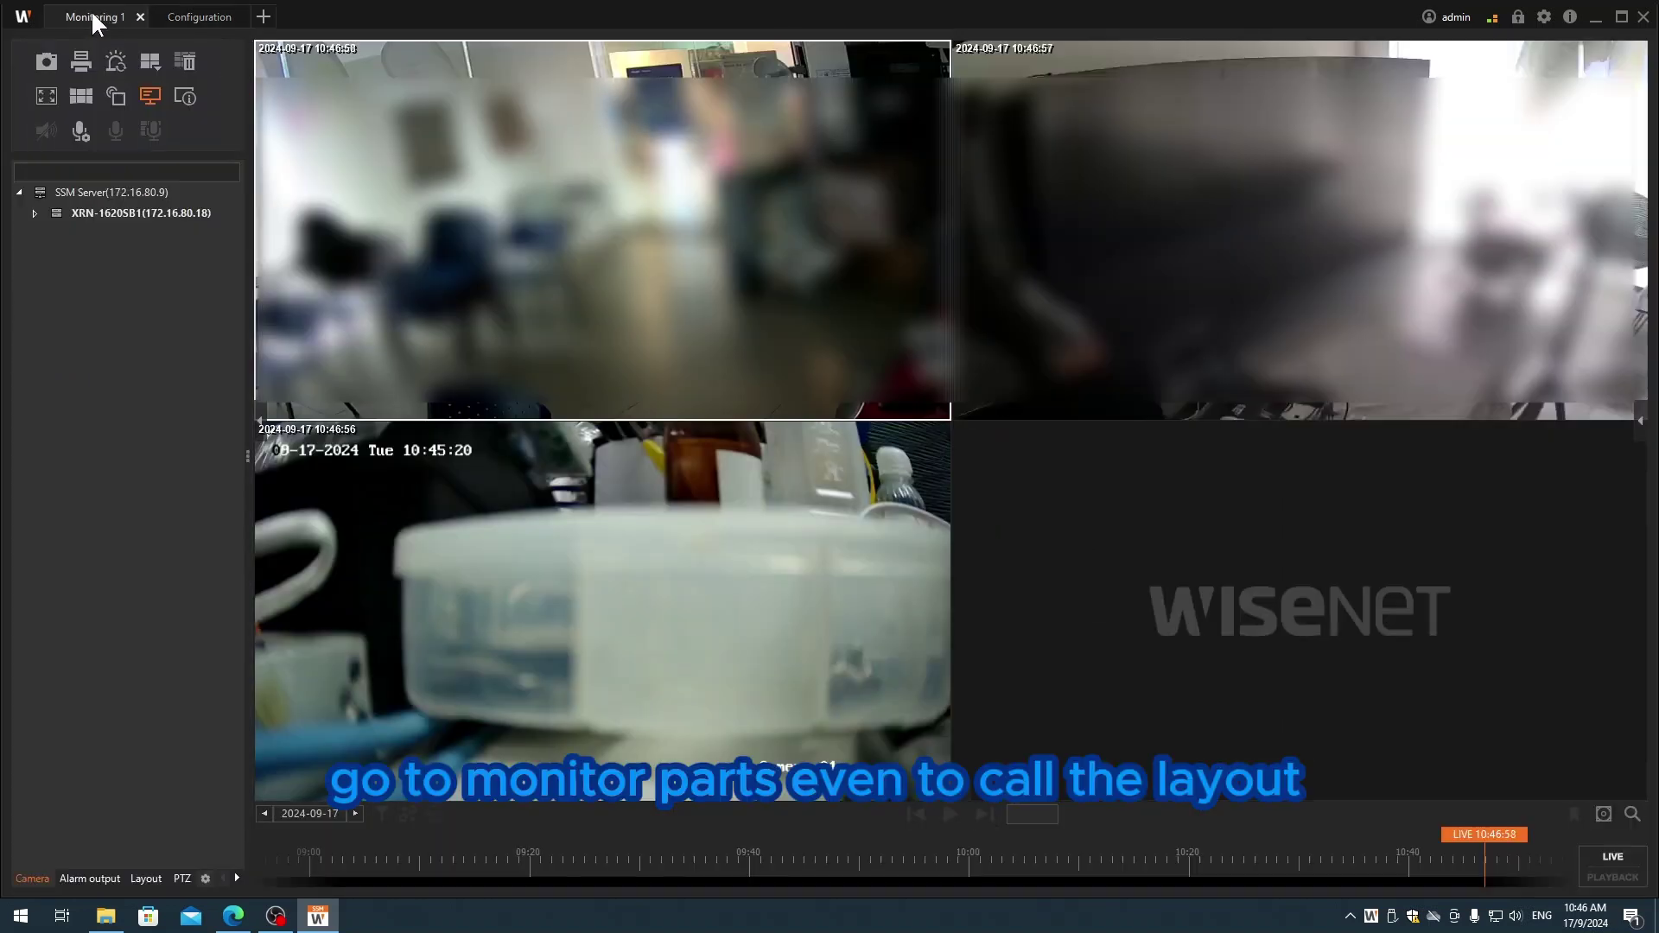
pyautogui.click(150, 875)
pyautogui.doubleClick(86, 212)
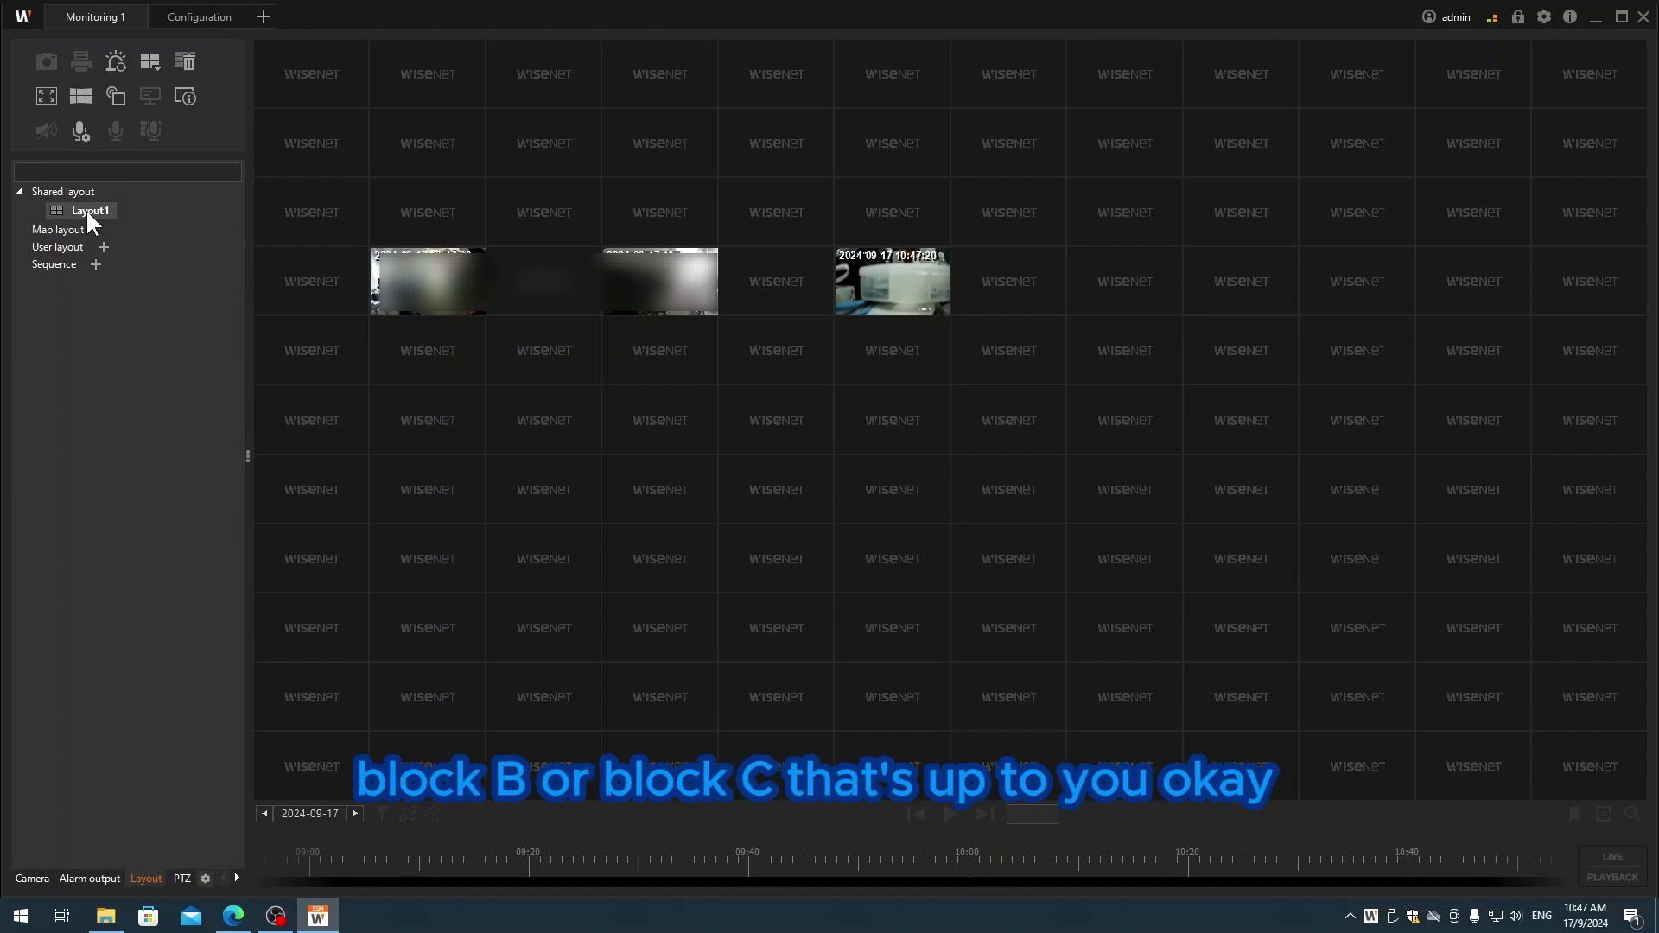
pyautogui.click(88, 212)
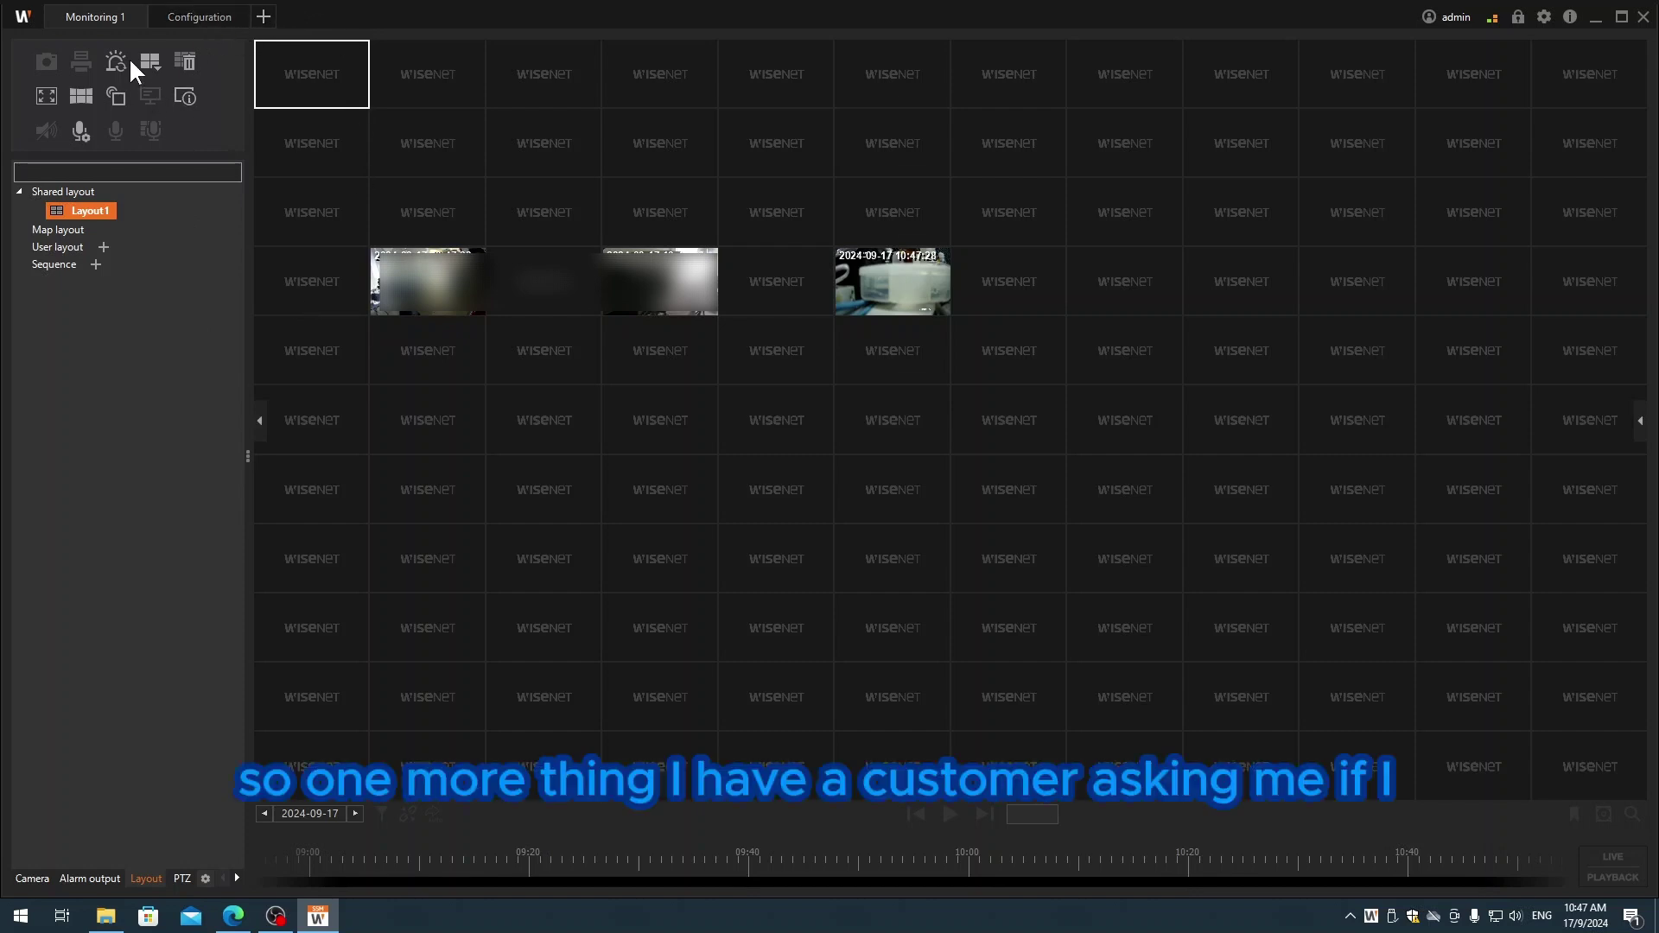
# - Expand XRN-1620SB1, clear all grid tiles, switch to a single-pane split and show CH003 live
pyautogui.click(33, 878)
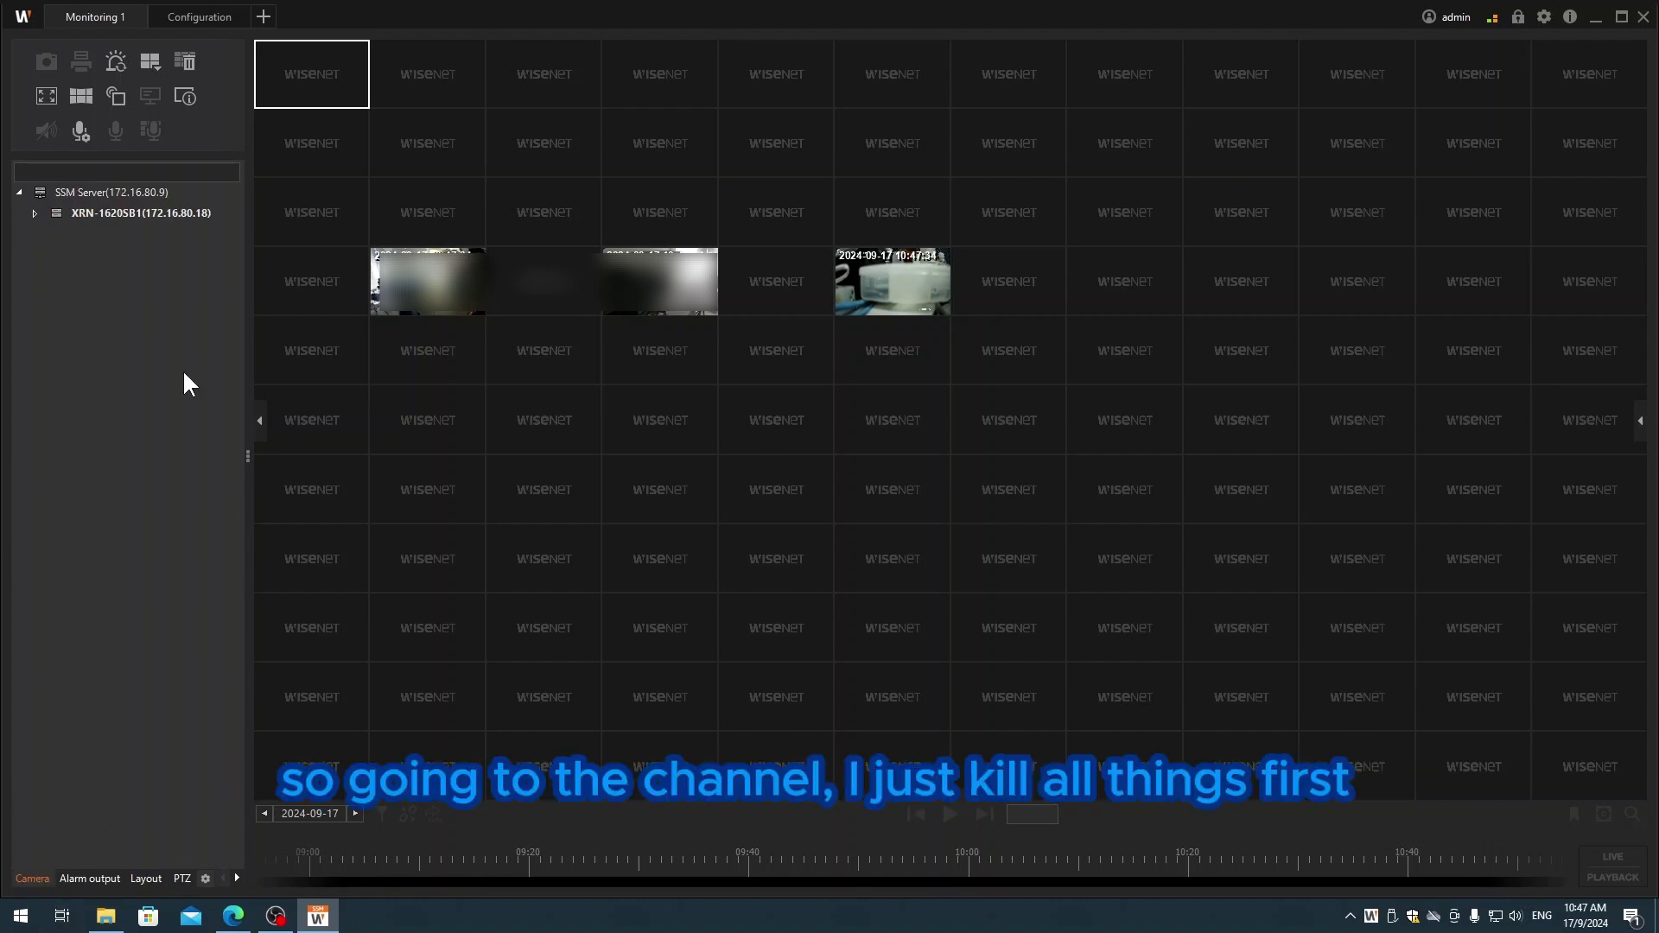
pyautogui.click(36, 213)
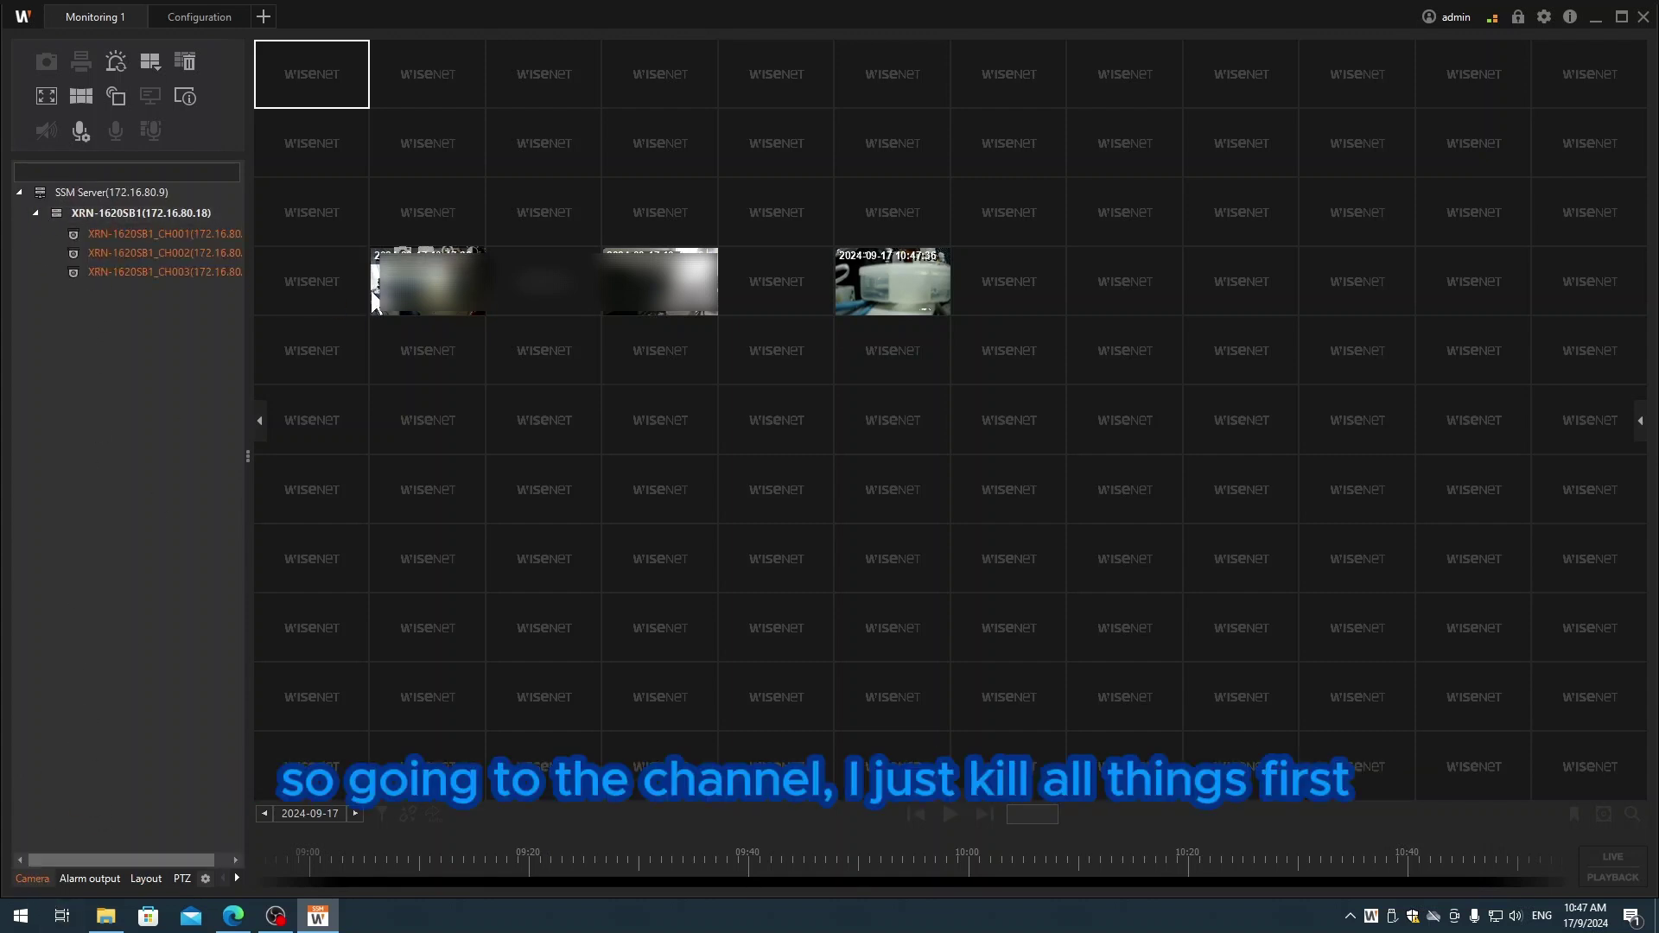
pyautogui.click(428, 281)
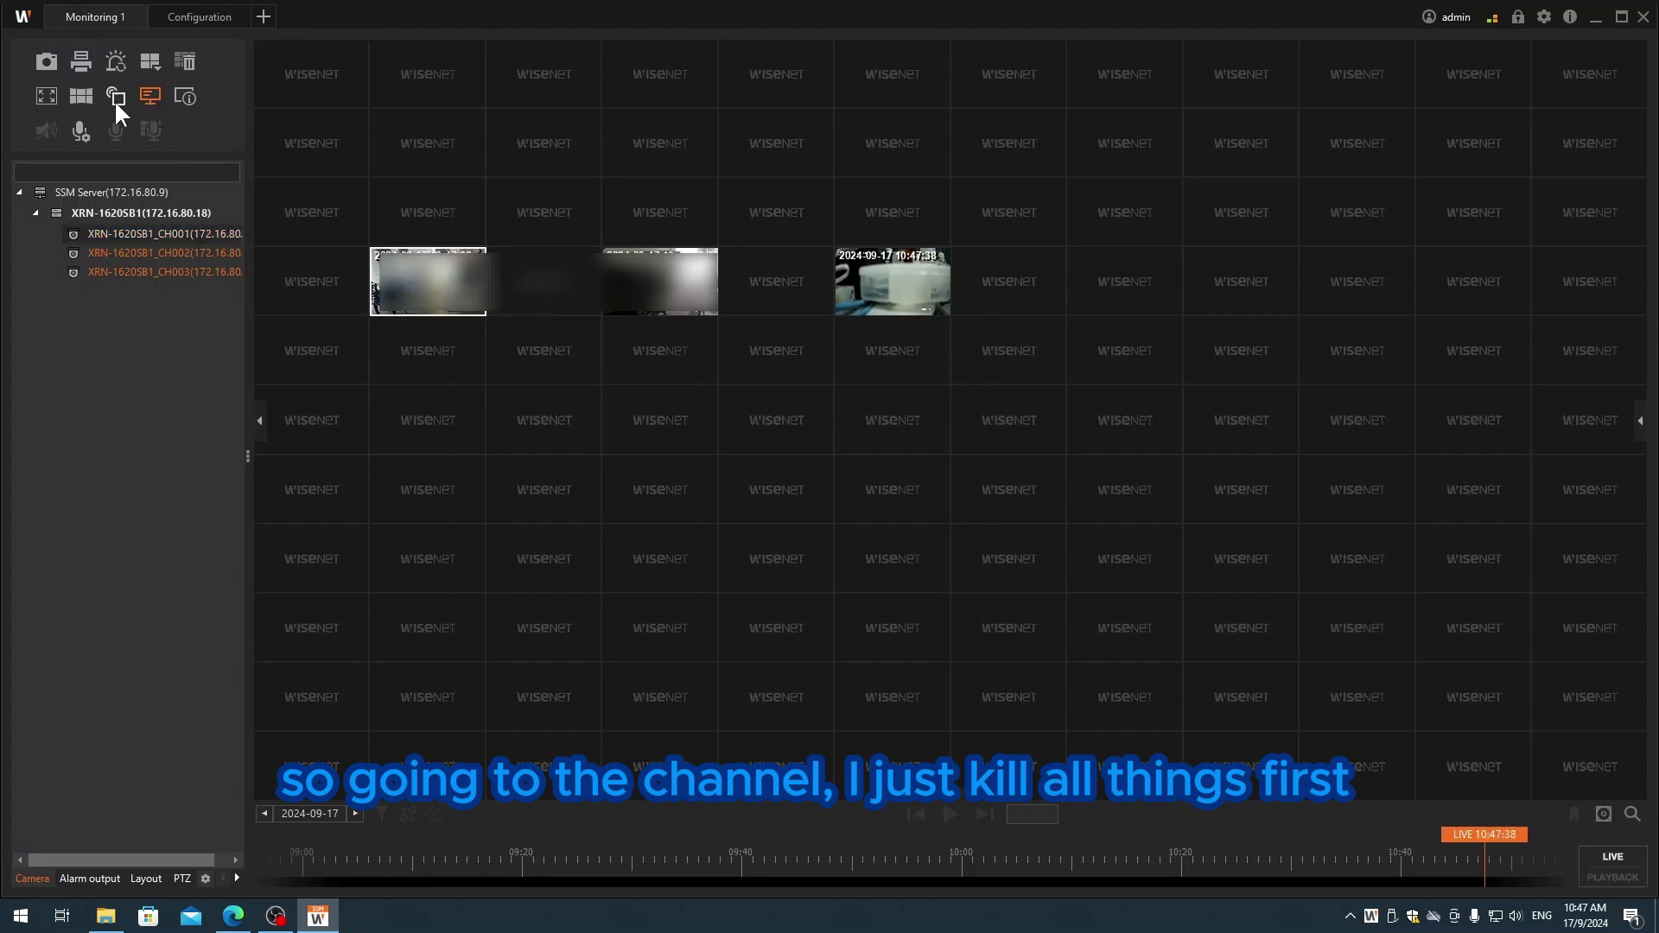
pyautogui.click(182, 61)
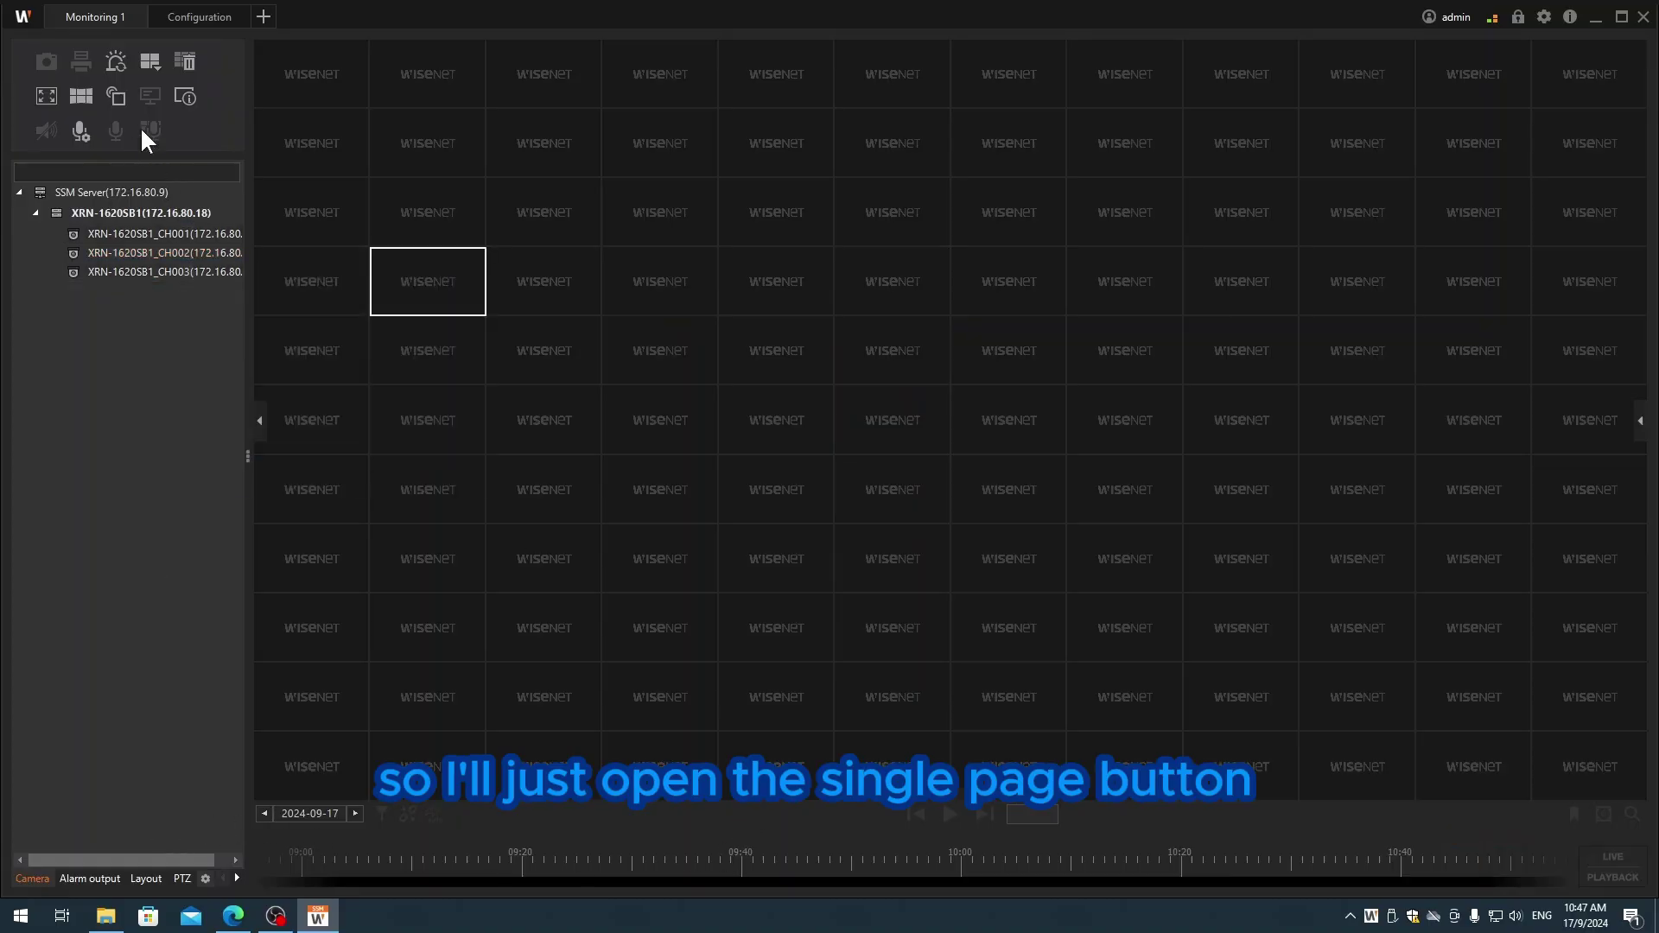
pyautogui.click(151, 60)
pyautogui.click(109, 99)
pyautogui.doubleClick(142, 268)
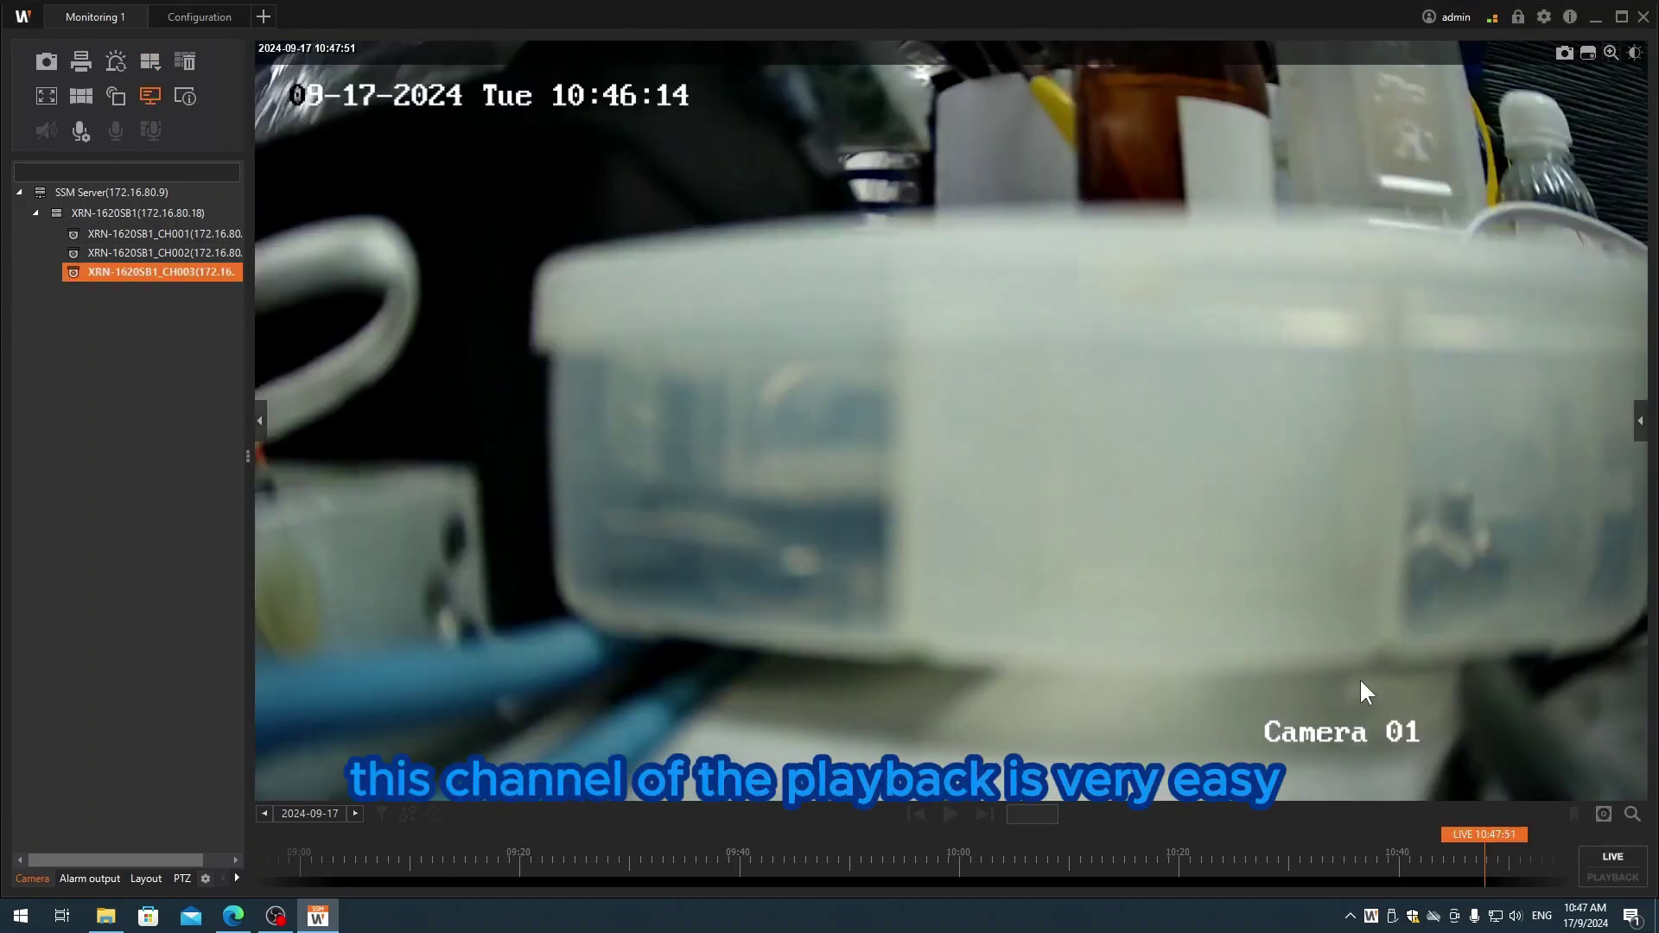
# - Switch CH003 to recorded playback and pick 12 September 2024 as the playback date
pyautogui.click(1616, 876)
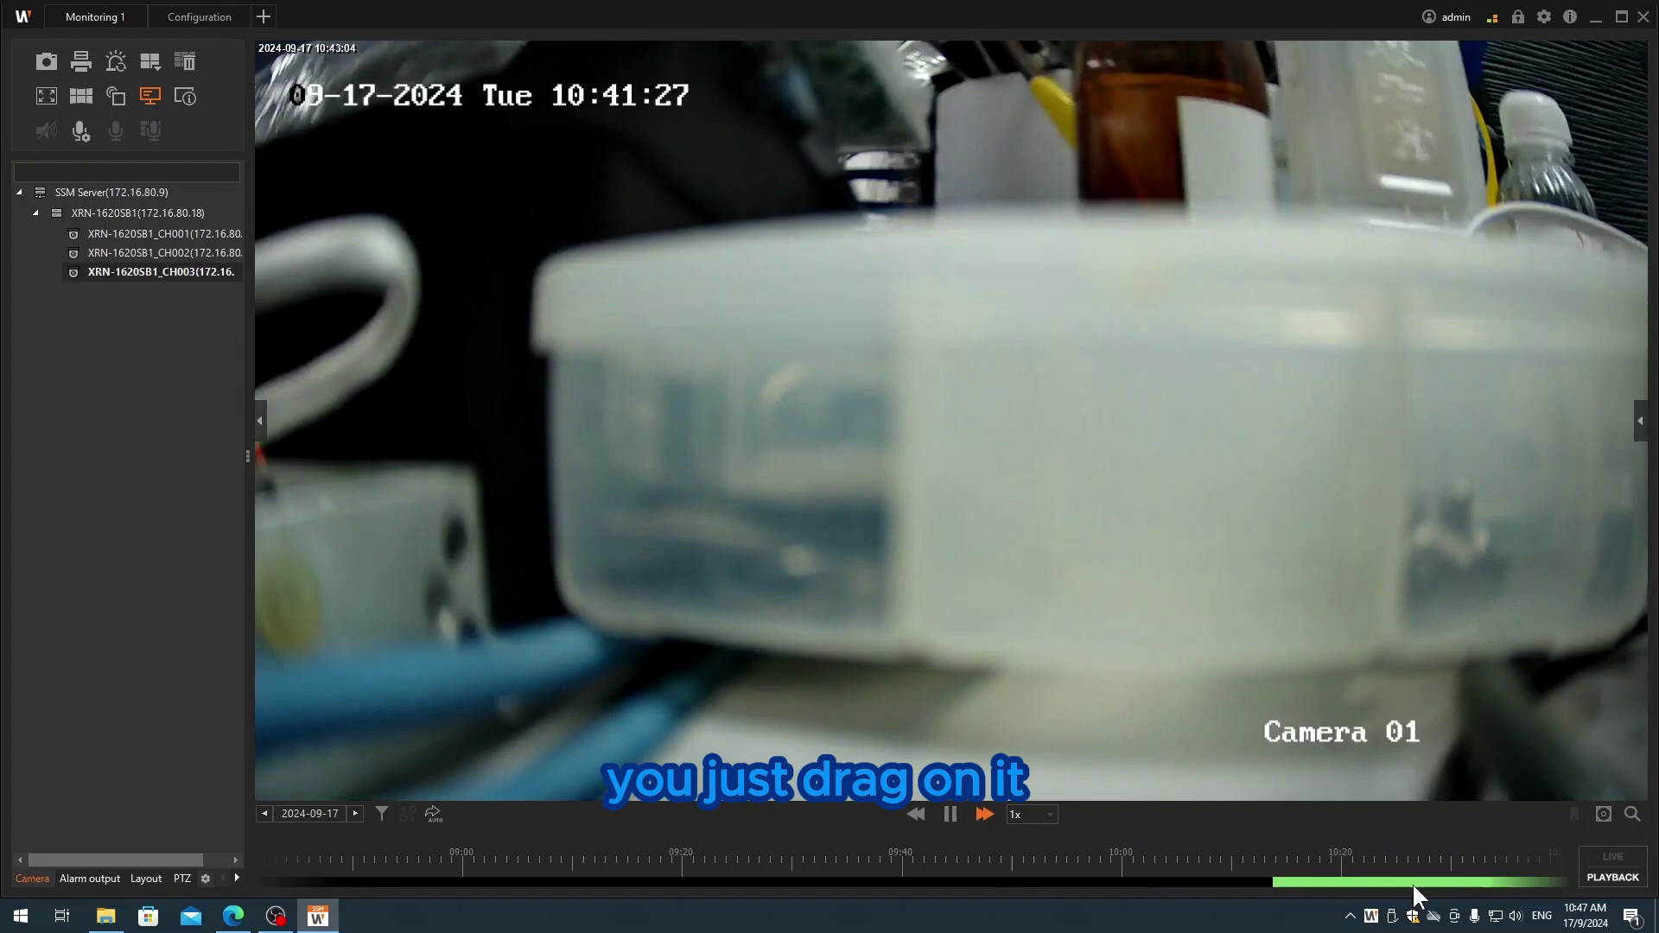
pyautogui.click(1348, 884)
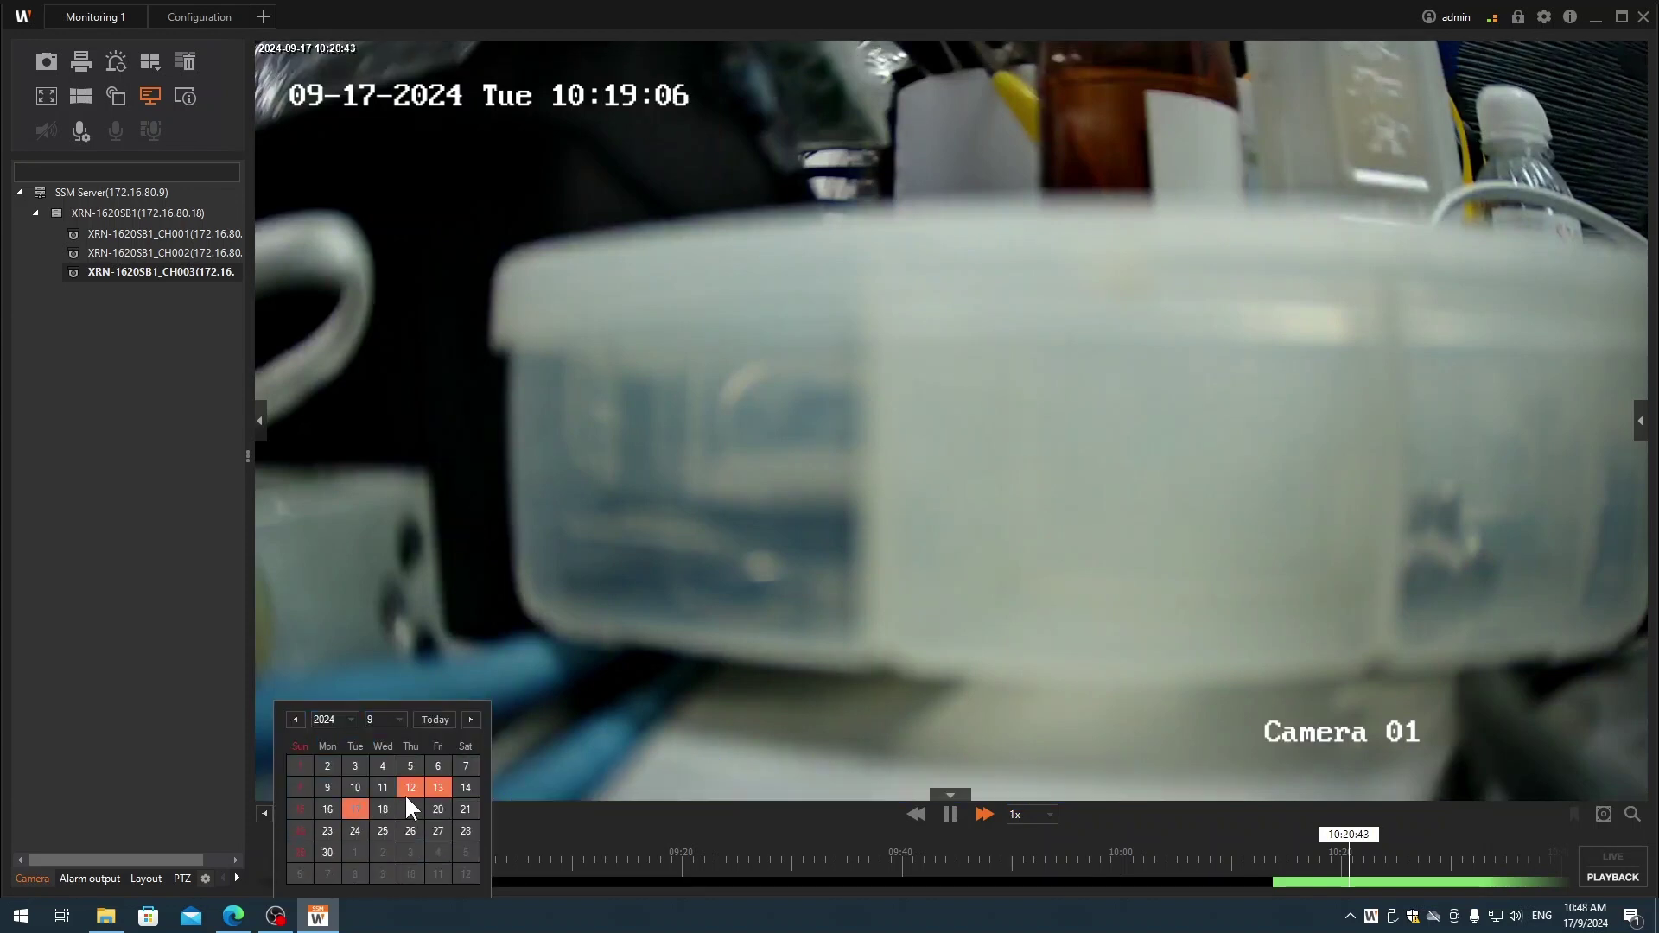
pyautogui.click(412, 787)
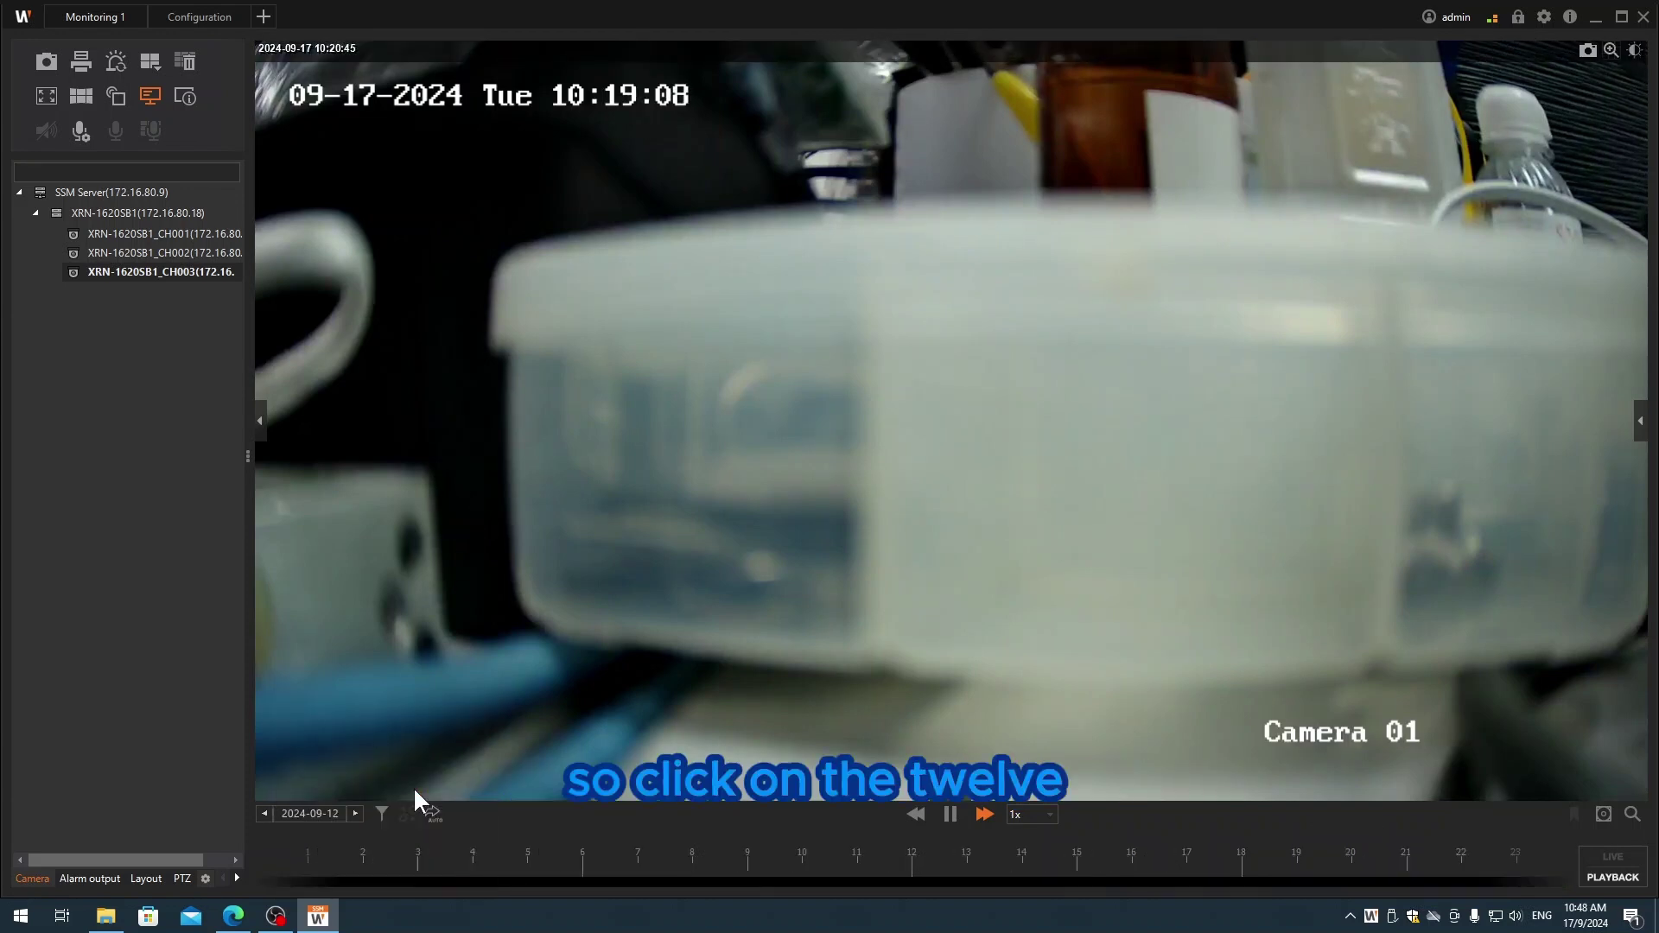
# - Jump along the 12 September timeline through 12:41, 15:35 and 18:38 to about 22:35
pyautogui.click(1109, 878)
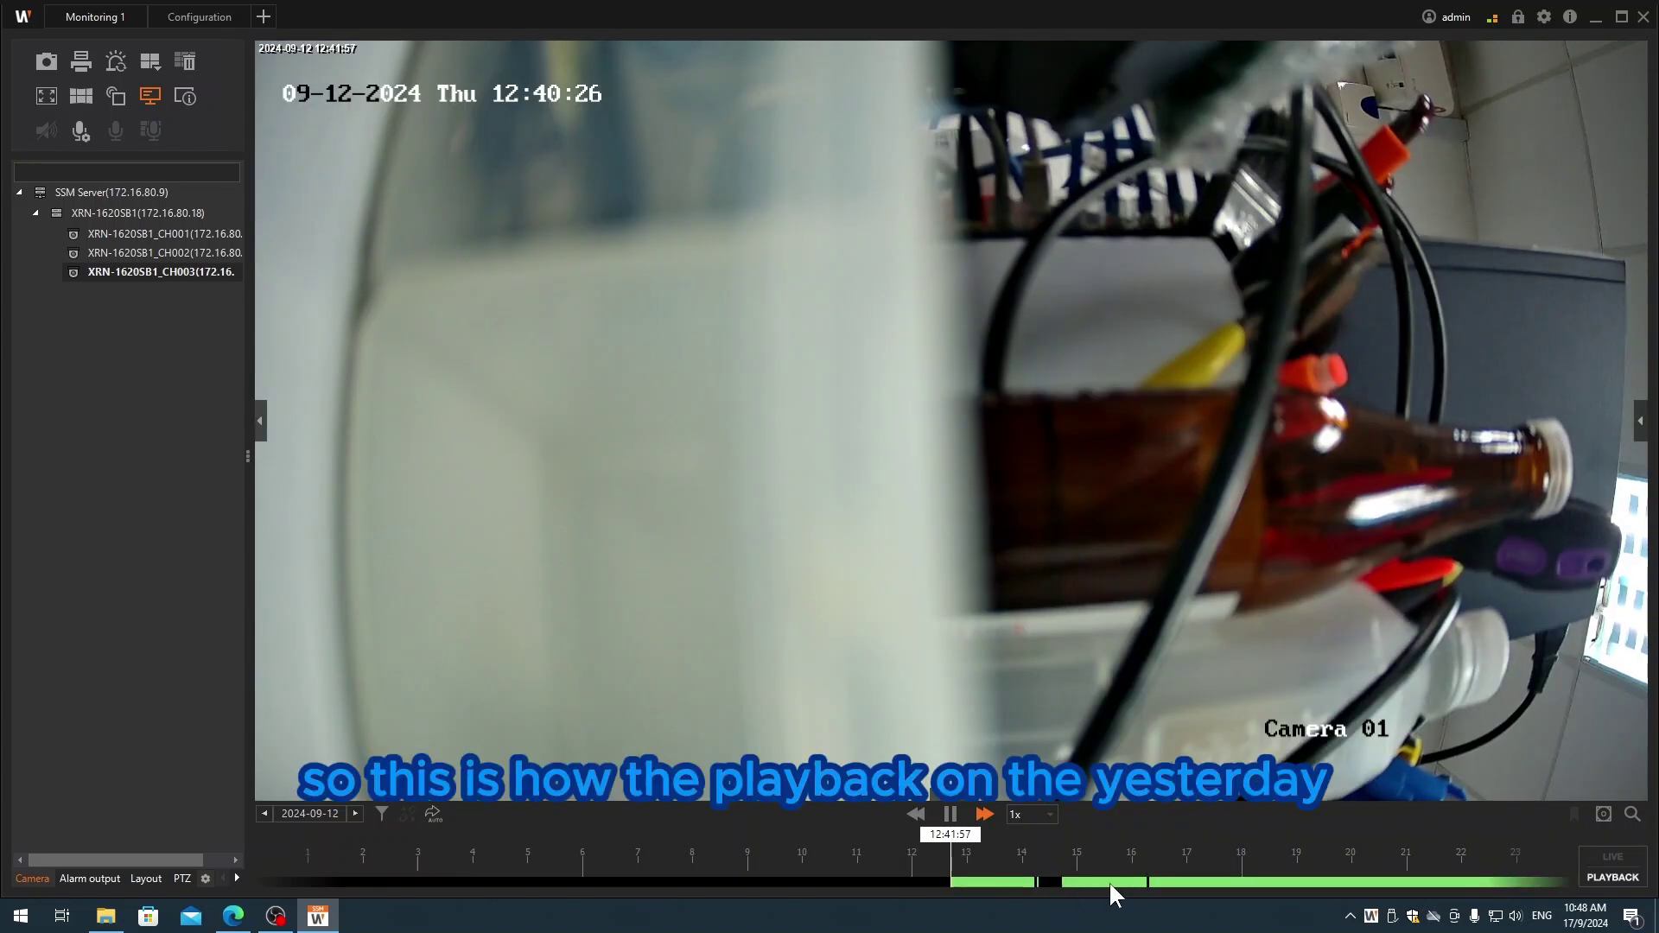
pyautogui.click(1110, 882)
pyautogui.click(1278, 882)
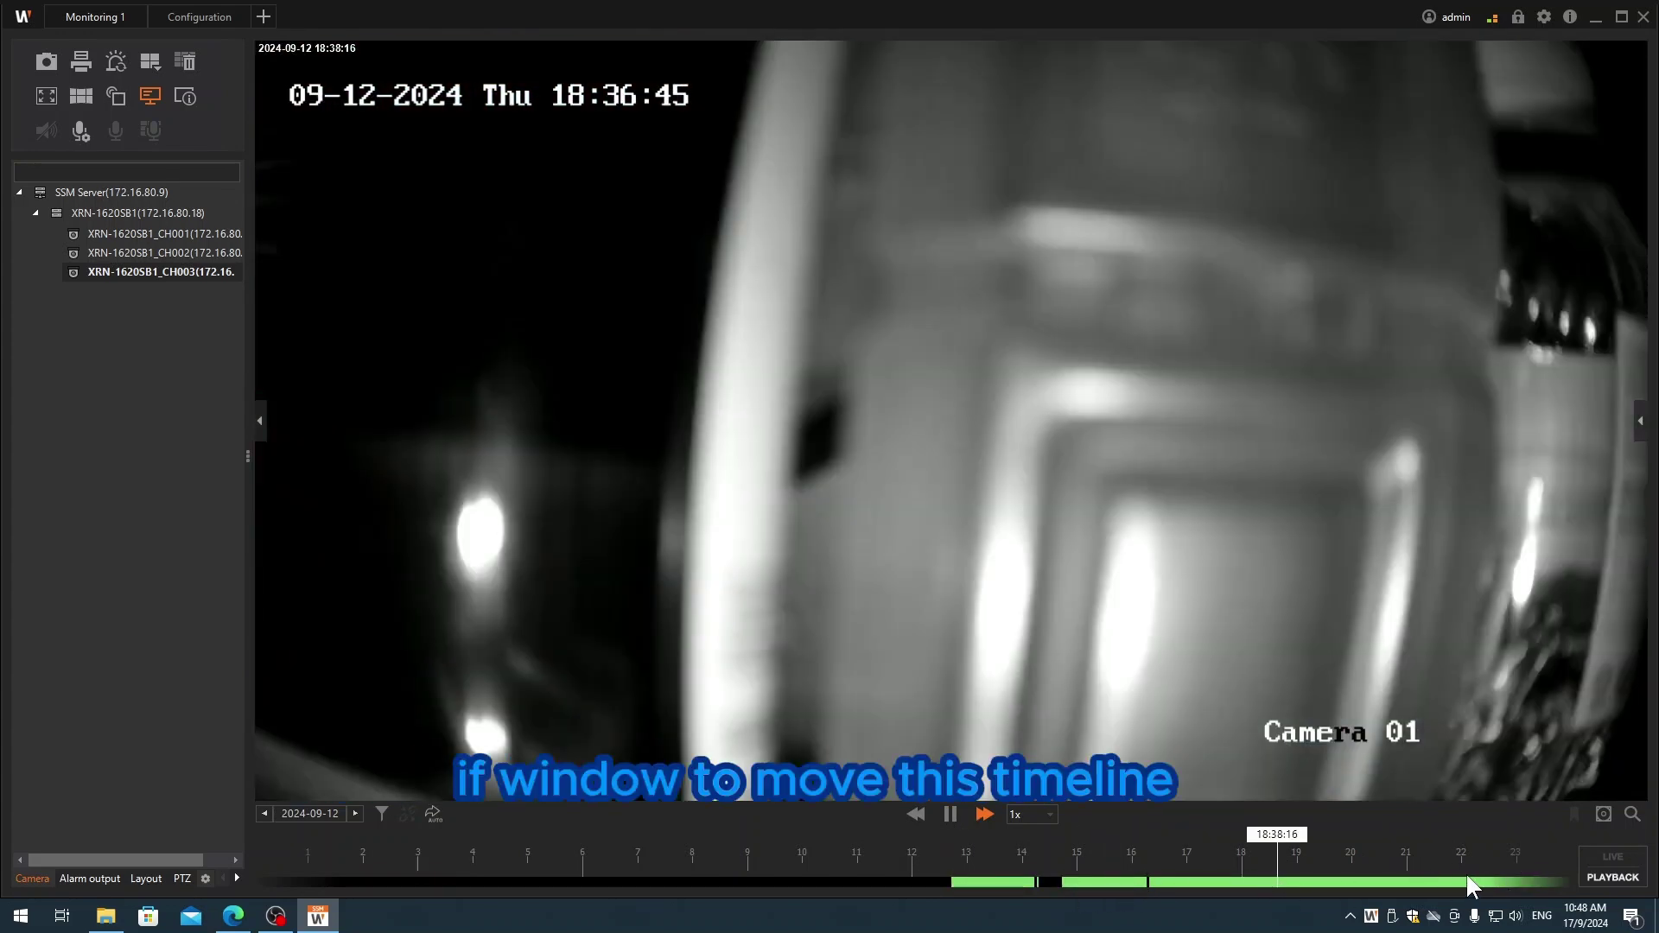
pyautogui.moveTo(1471, 873); pyautogui.dragTo(1289, 880)
pyautogui.click(1289, 880)
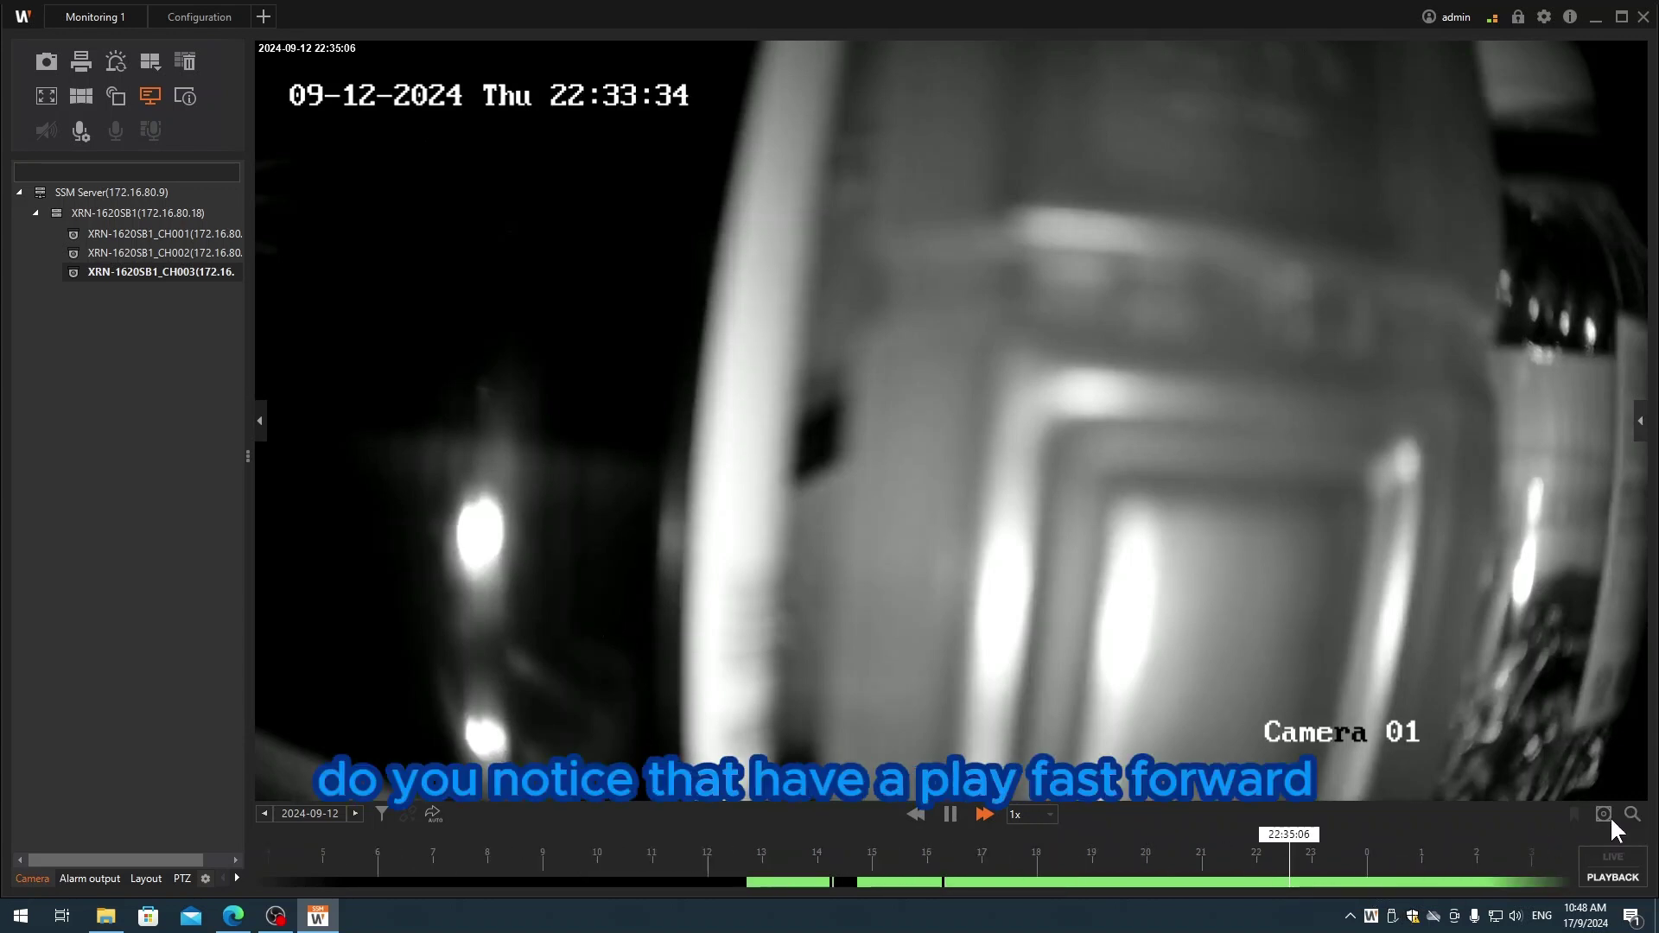
pyautogui.click(1043, 816)
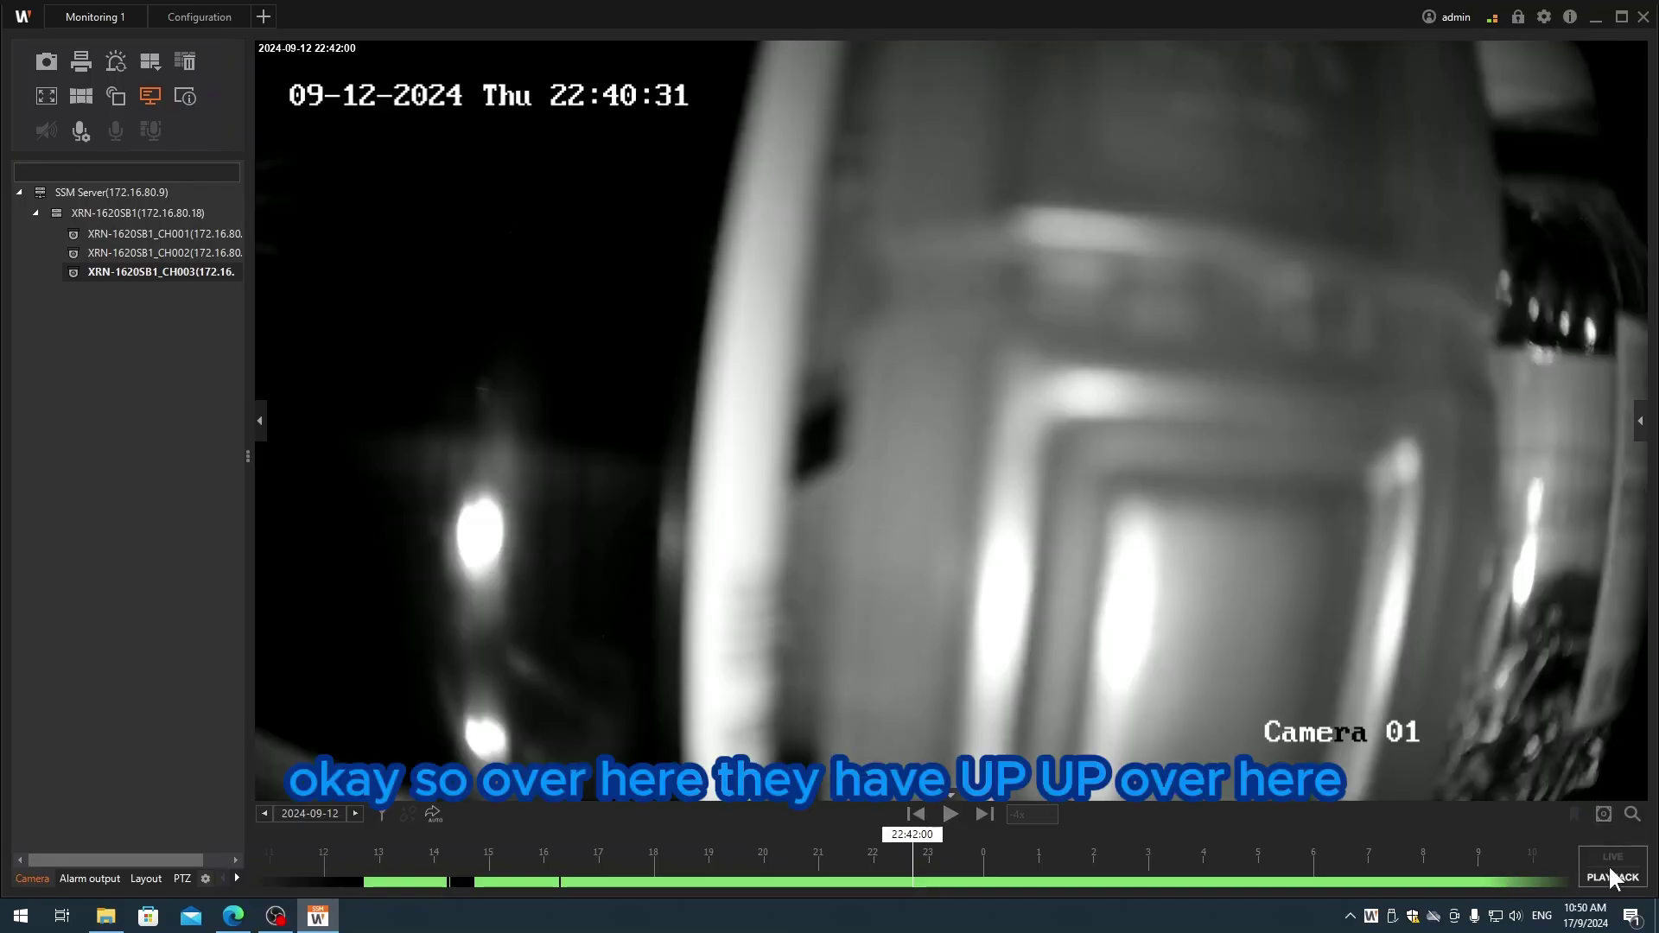
# - Start a video export and tick camera XRN-1620SB1_CH003
pyautogui.click(1605, 813)
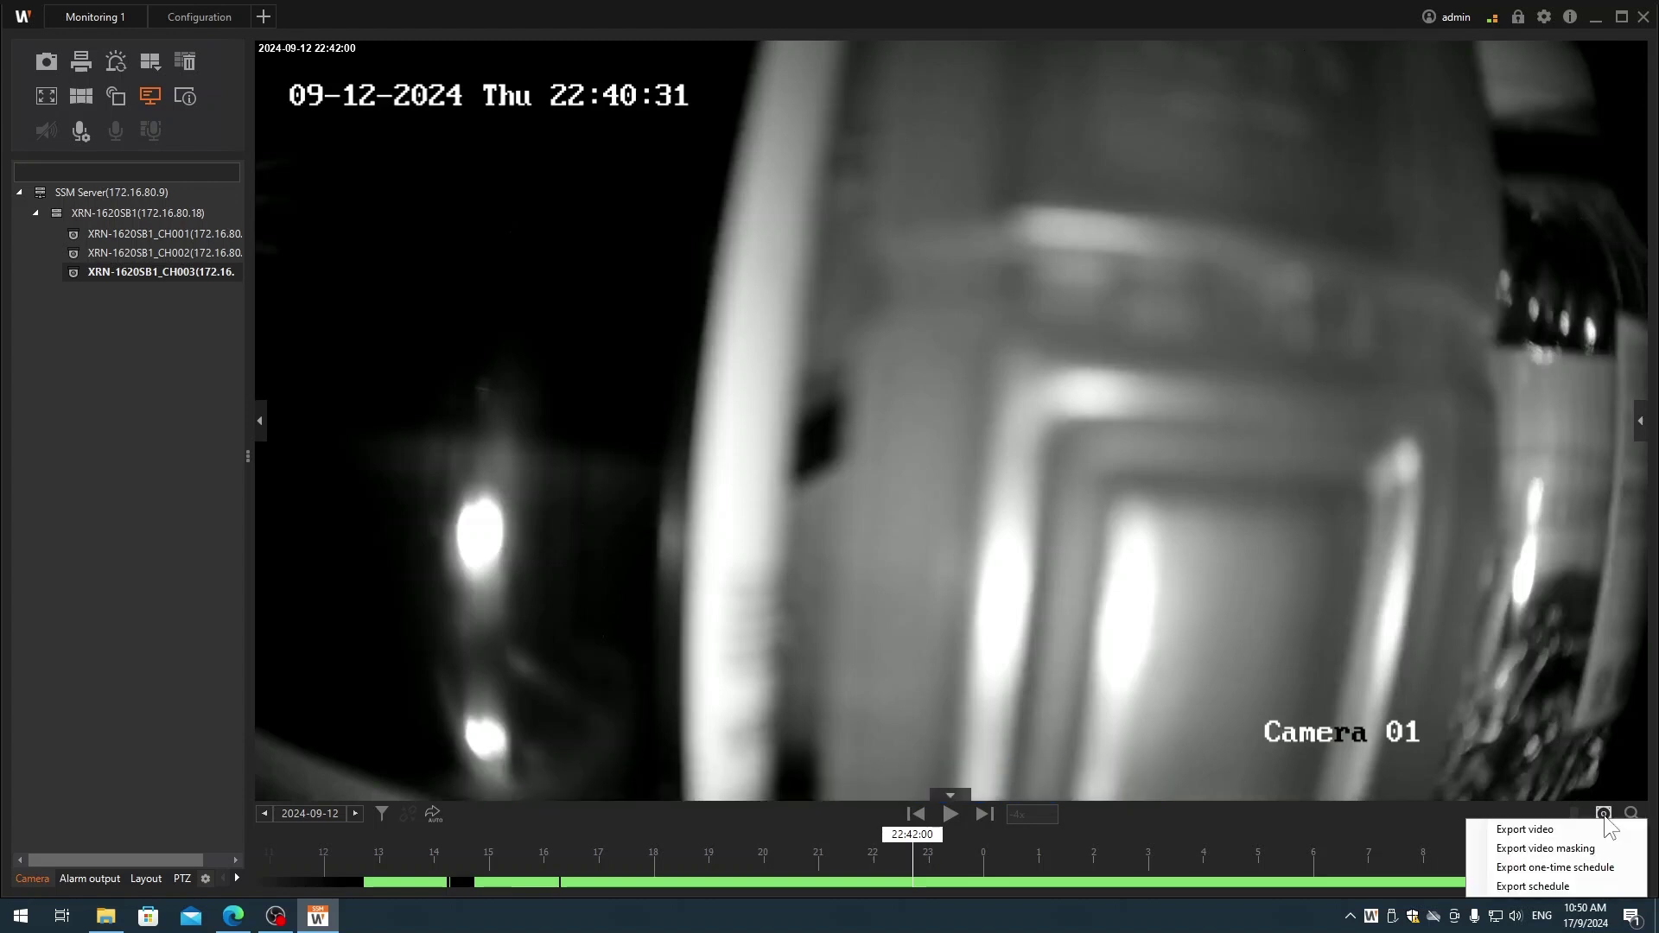
pyautogui.click(1553, 837)
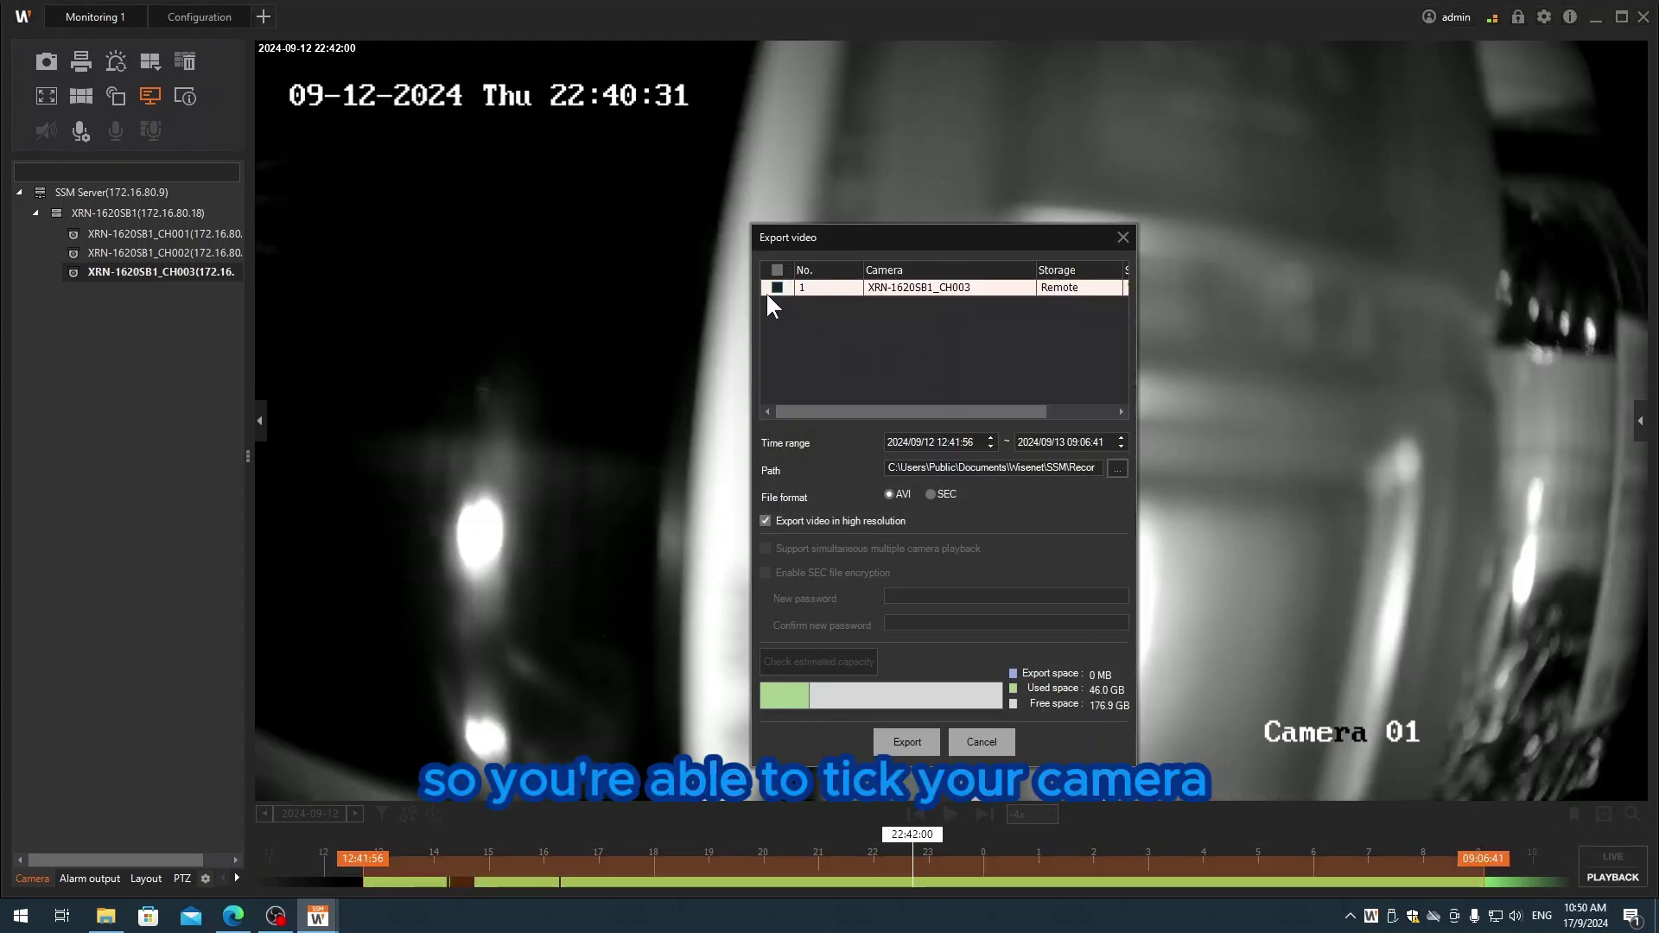
pyautogui.click(777, 288)
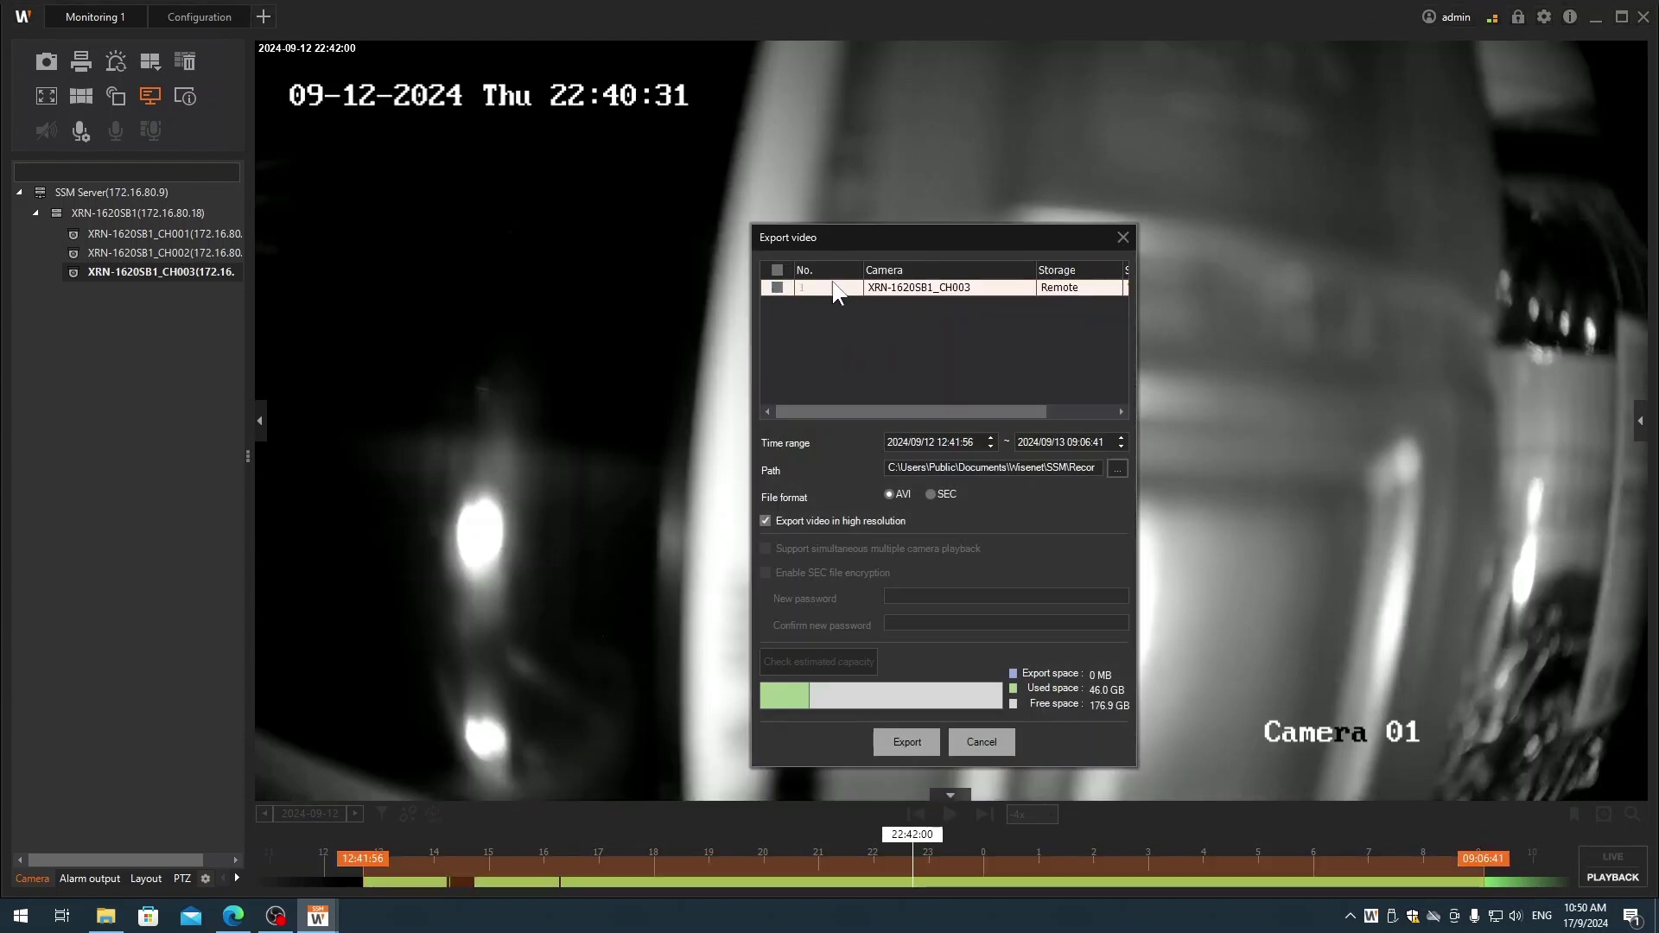
pyautogui.click(777, 288)
# - Set the export time range on 2024/09/12 to 13:00:00–13:05:00
pyautogui.click(944, 442)
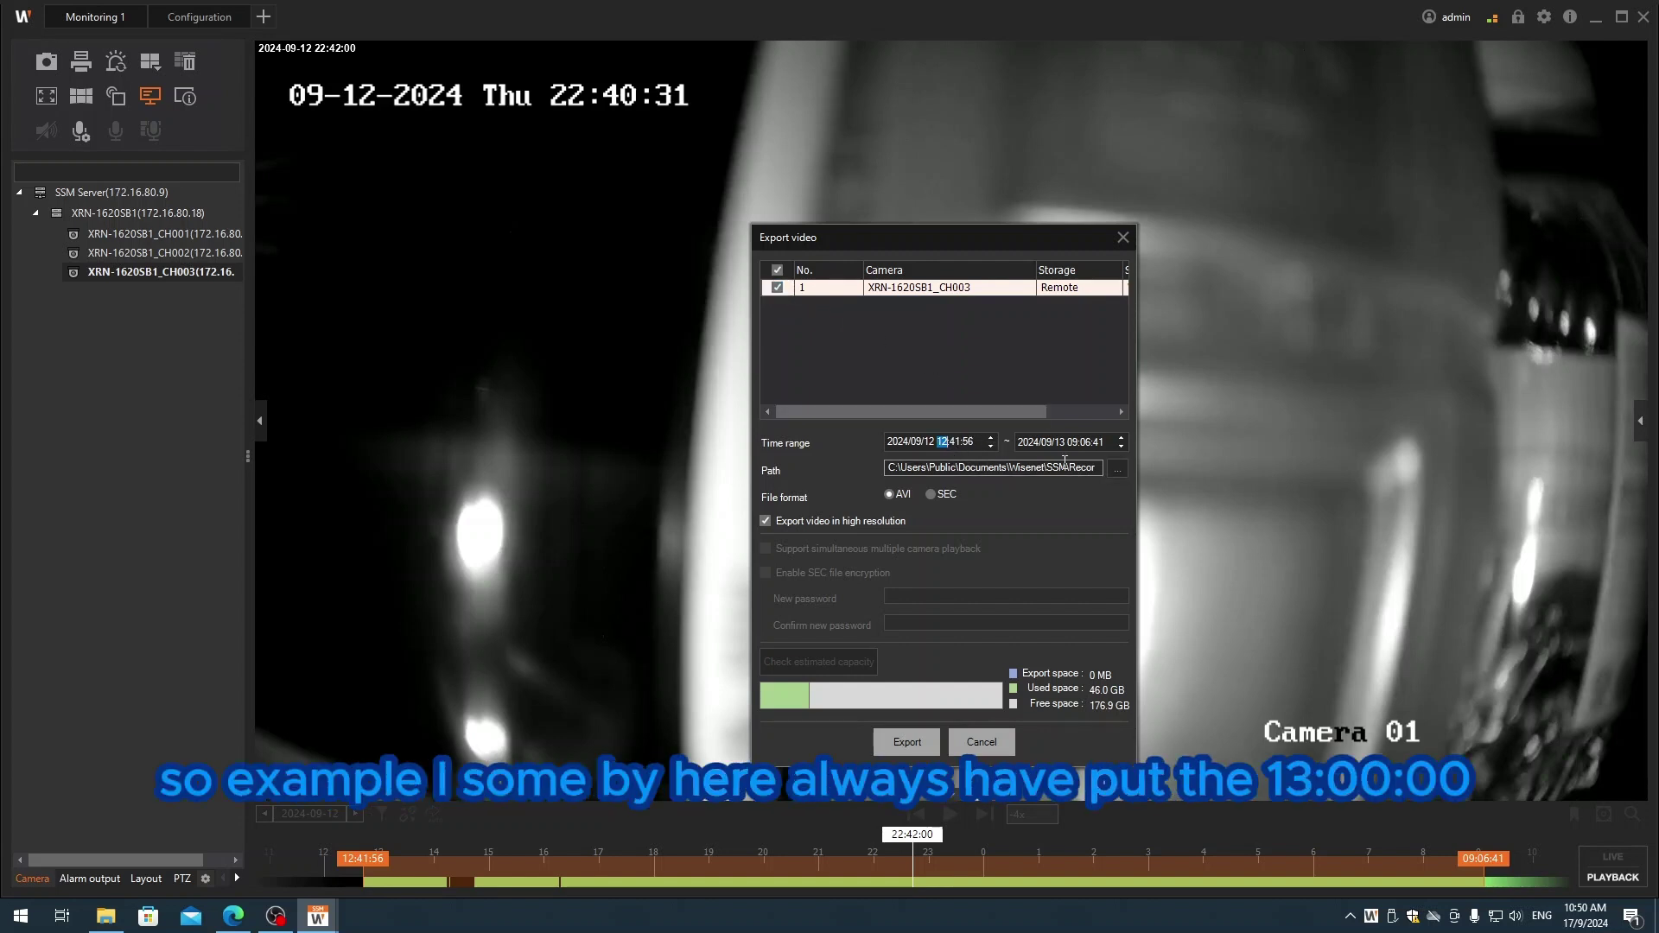
pyautogui.write('13:00:00')
pyautogui.click(1060, 441)
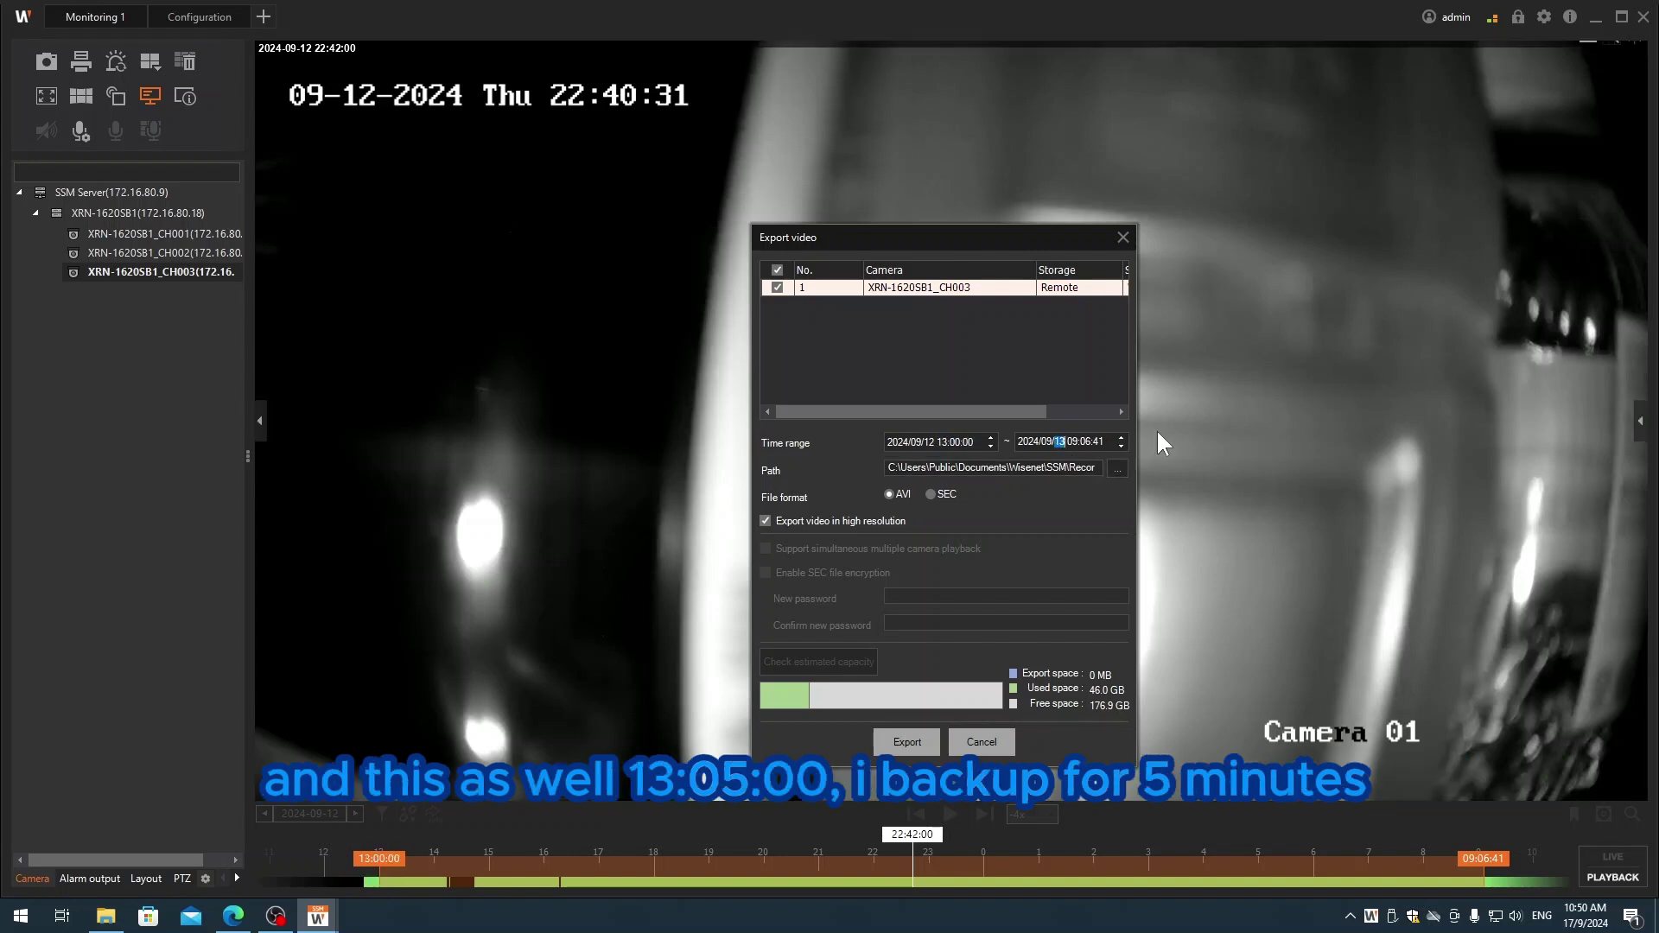
pyautogui.write('12 13:')
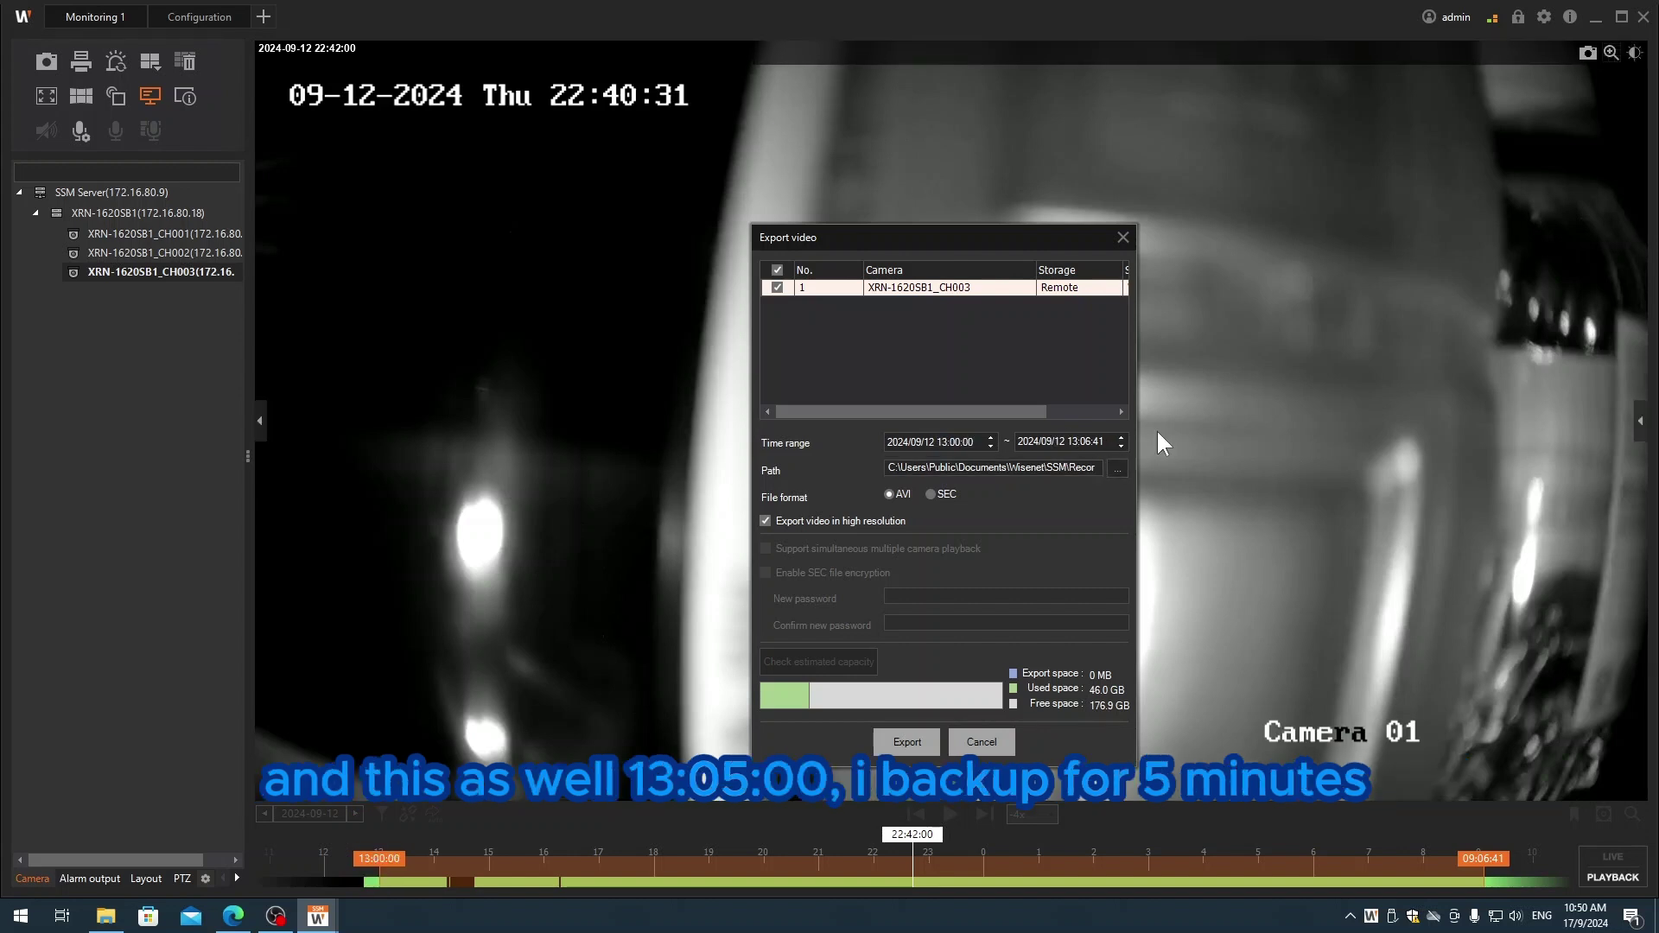
pyautogui.write('05:00')
pyautogui.click(904, 520)
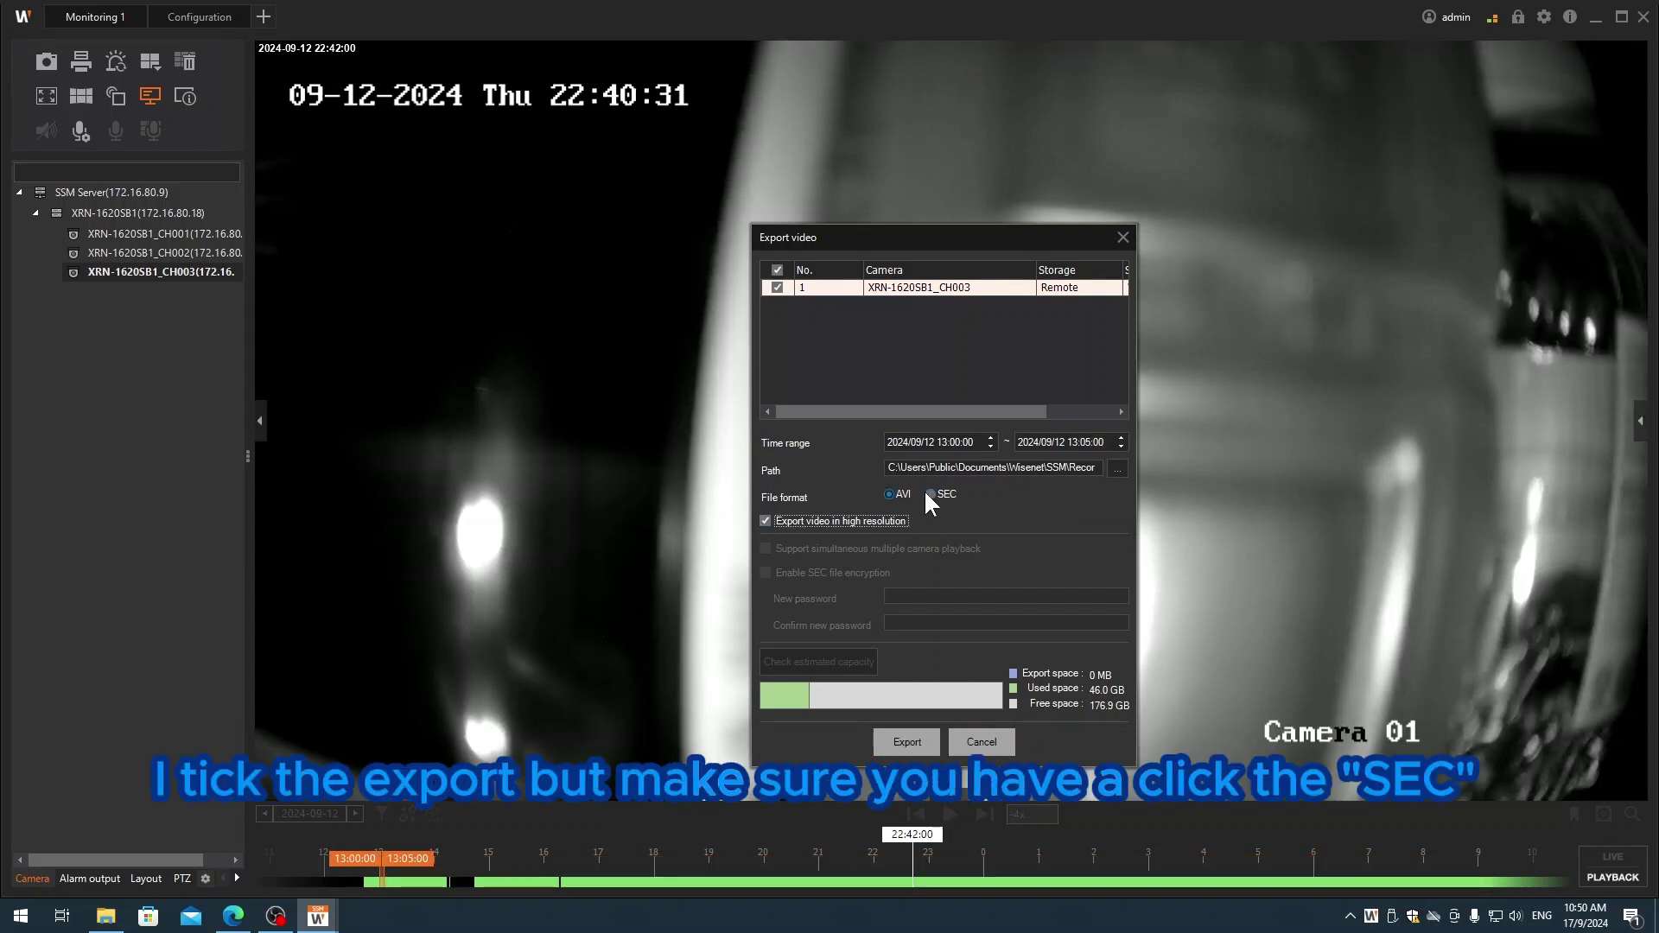
# - Export as SEC with multiple camera playback support enabled
pyautogui.click(931, 494)
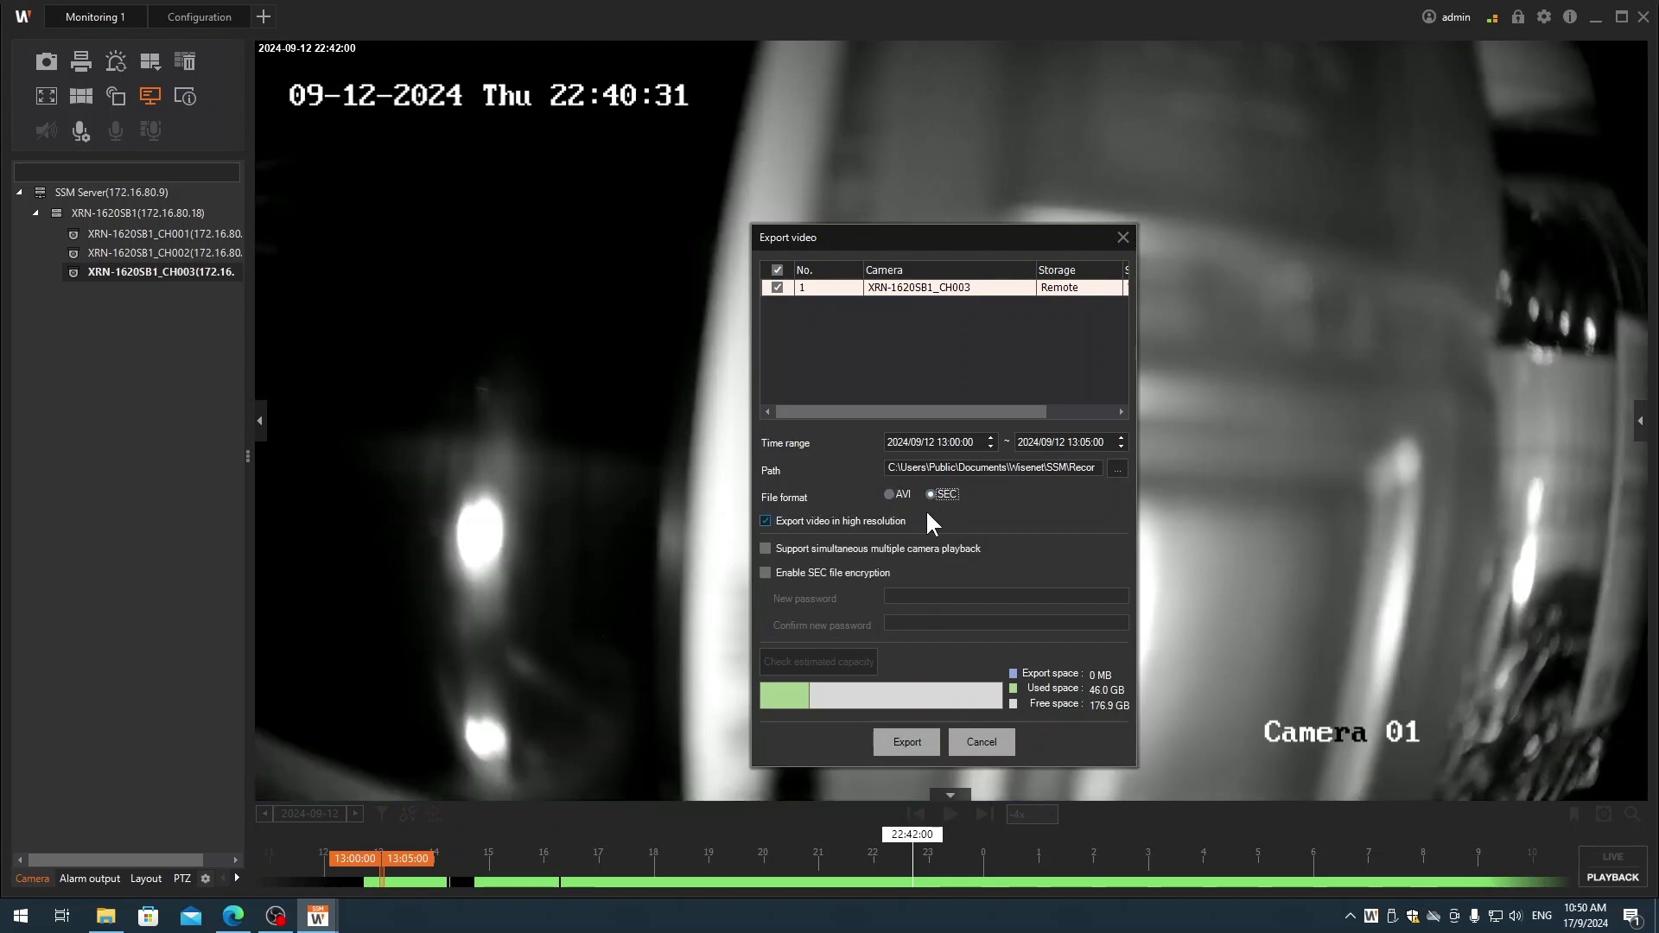
pyautogui.click(826, 548)
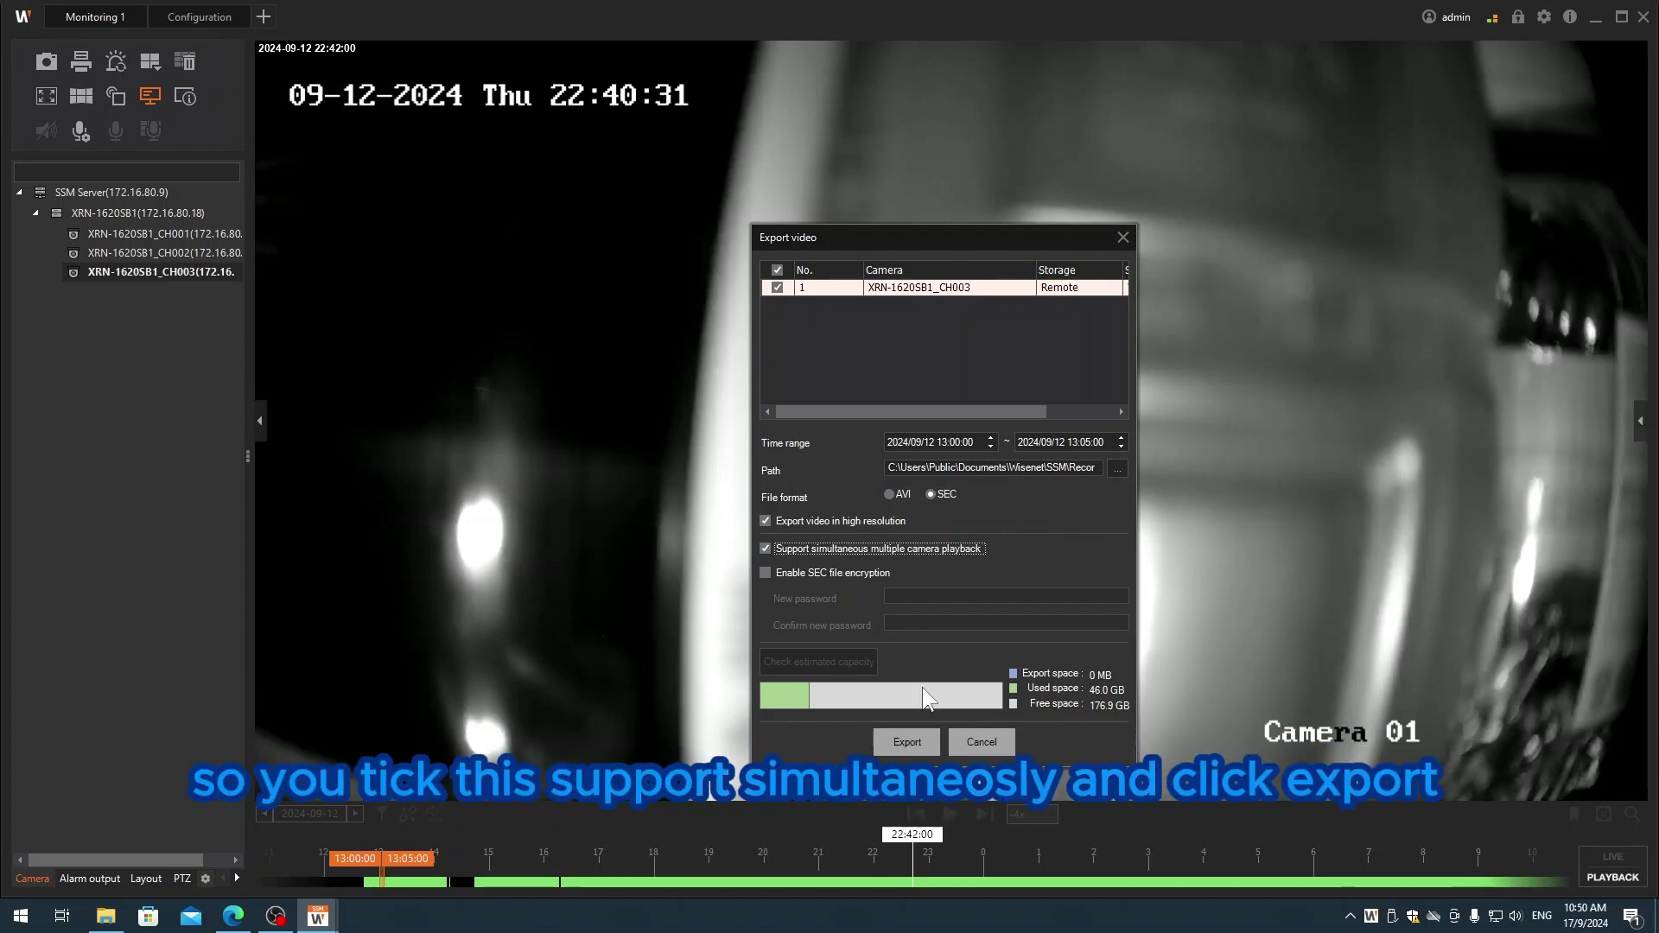
pyautogui.click(918, 744)
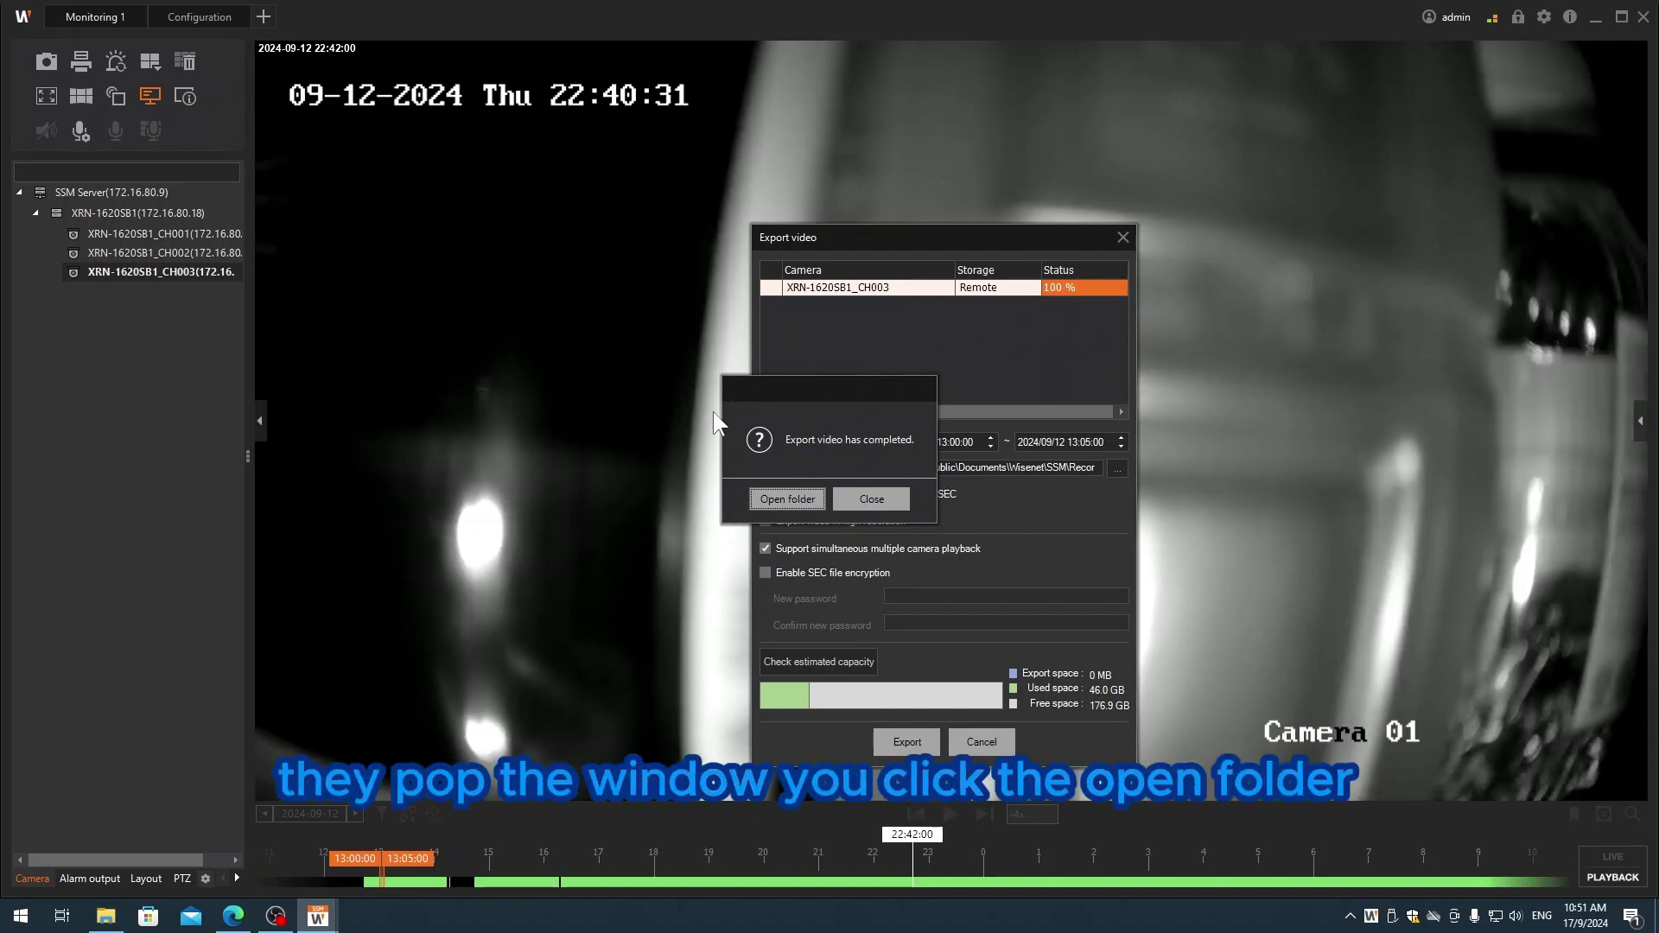
# - Open the export location and enter the Multichannelbackup_20240917_105055 folder
pyautogui.click(790, 498)
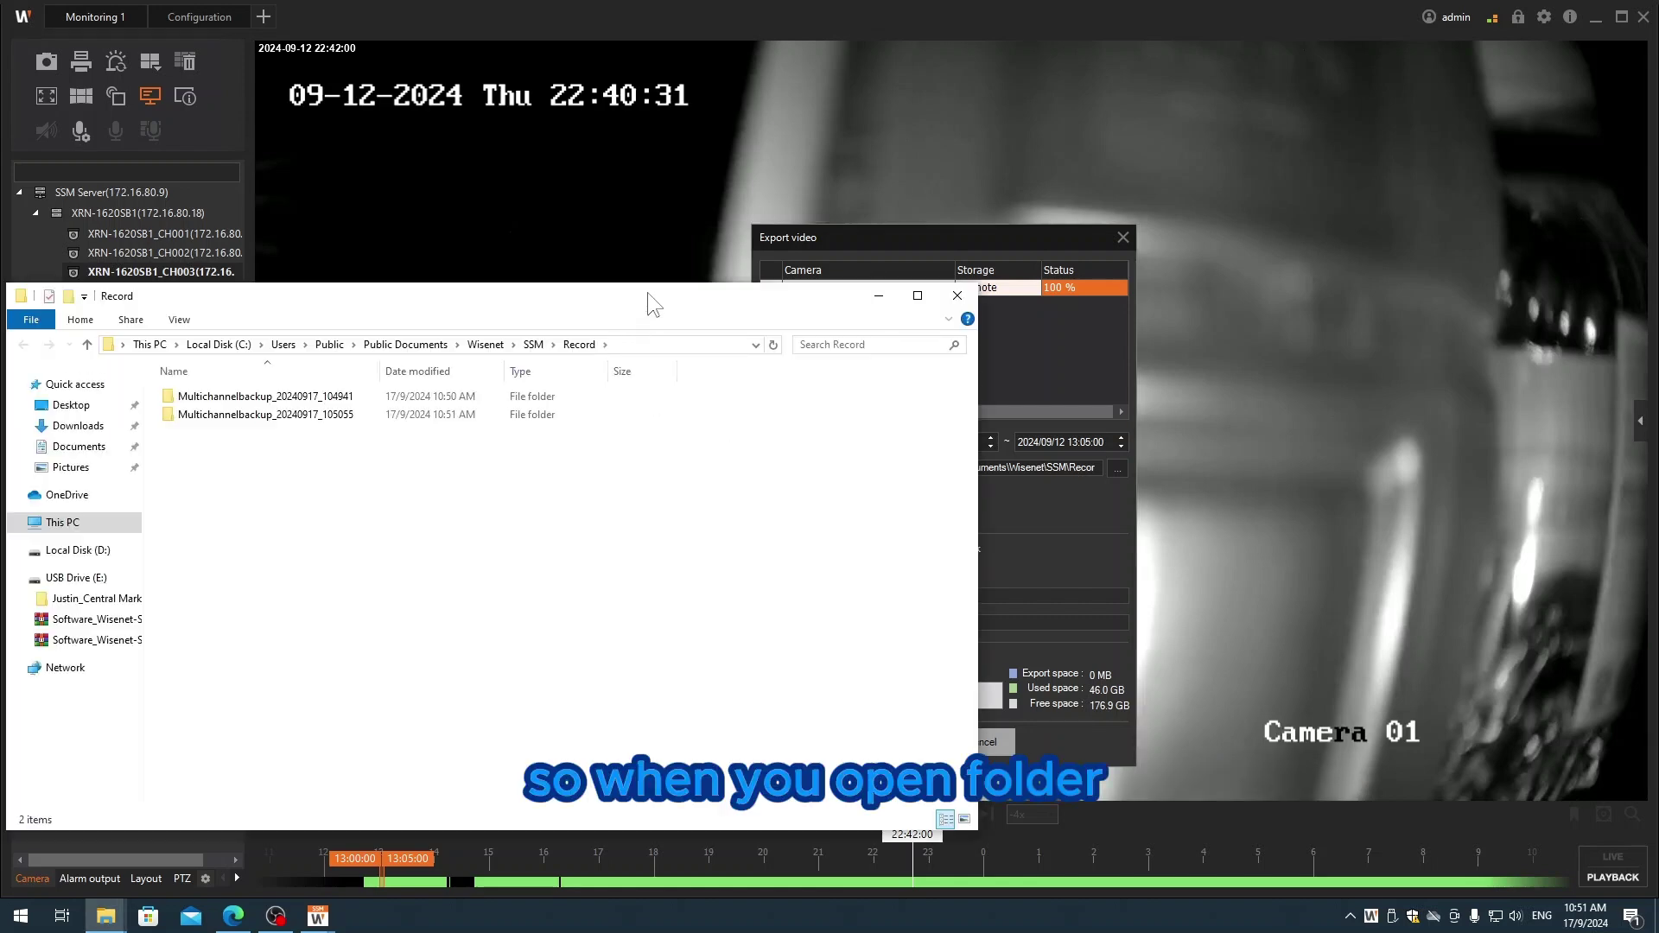
pyautogui.moveTo(647, 292); pyautogui.dragTo(1179, 258)
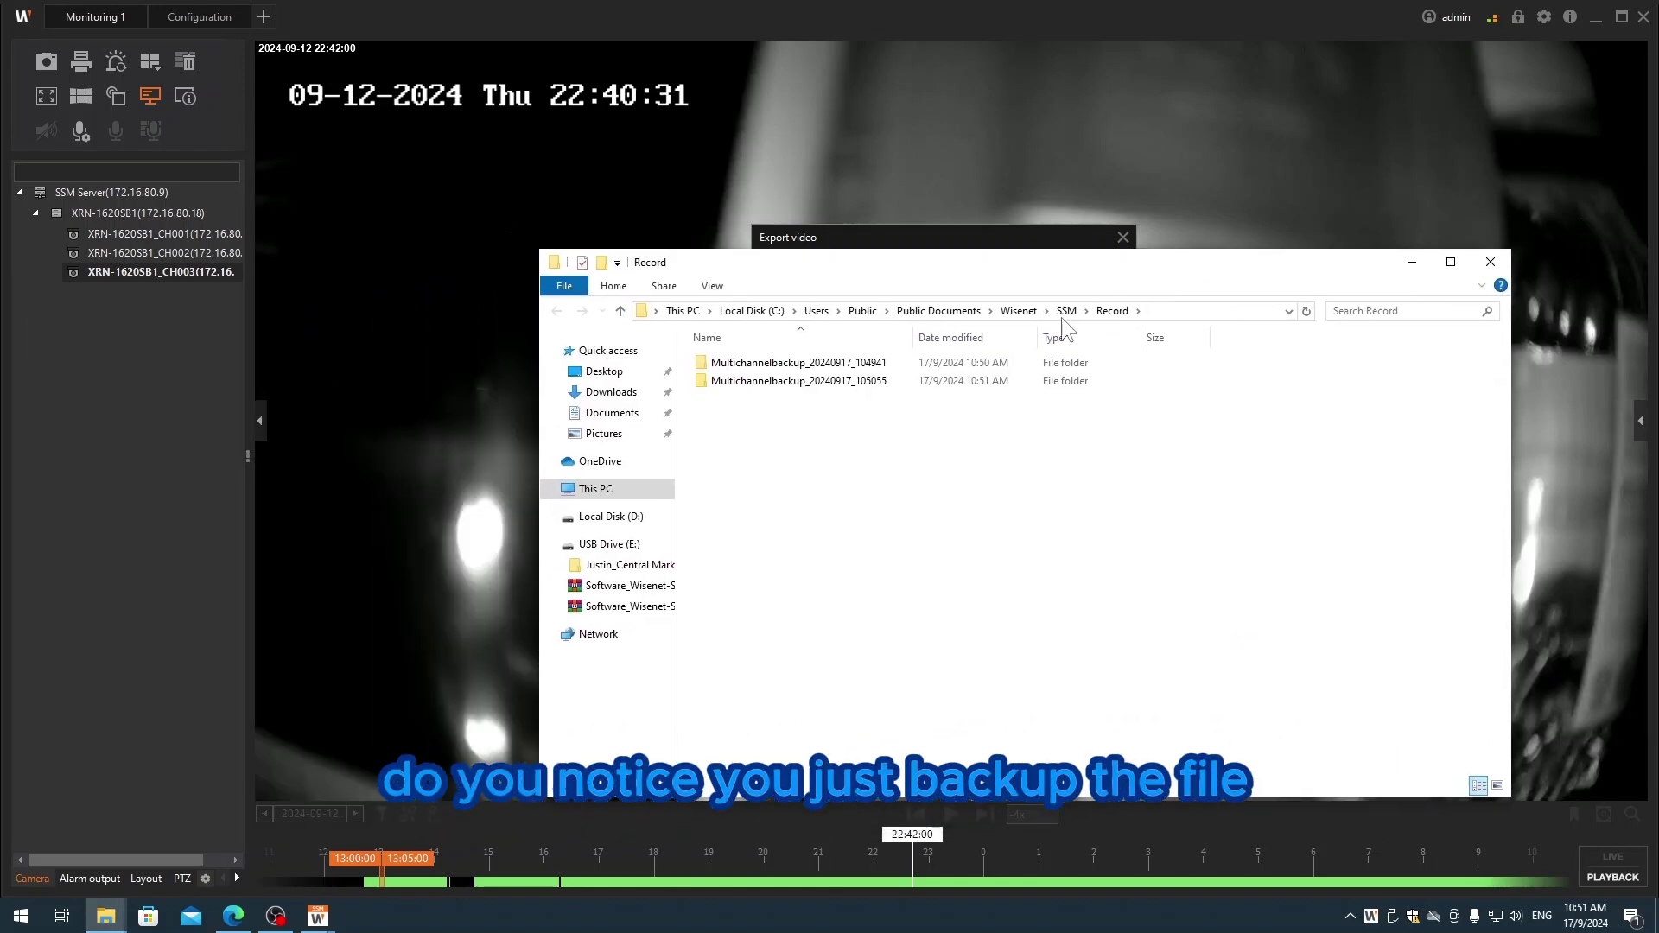
pyautogui.click(882, 384)
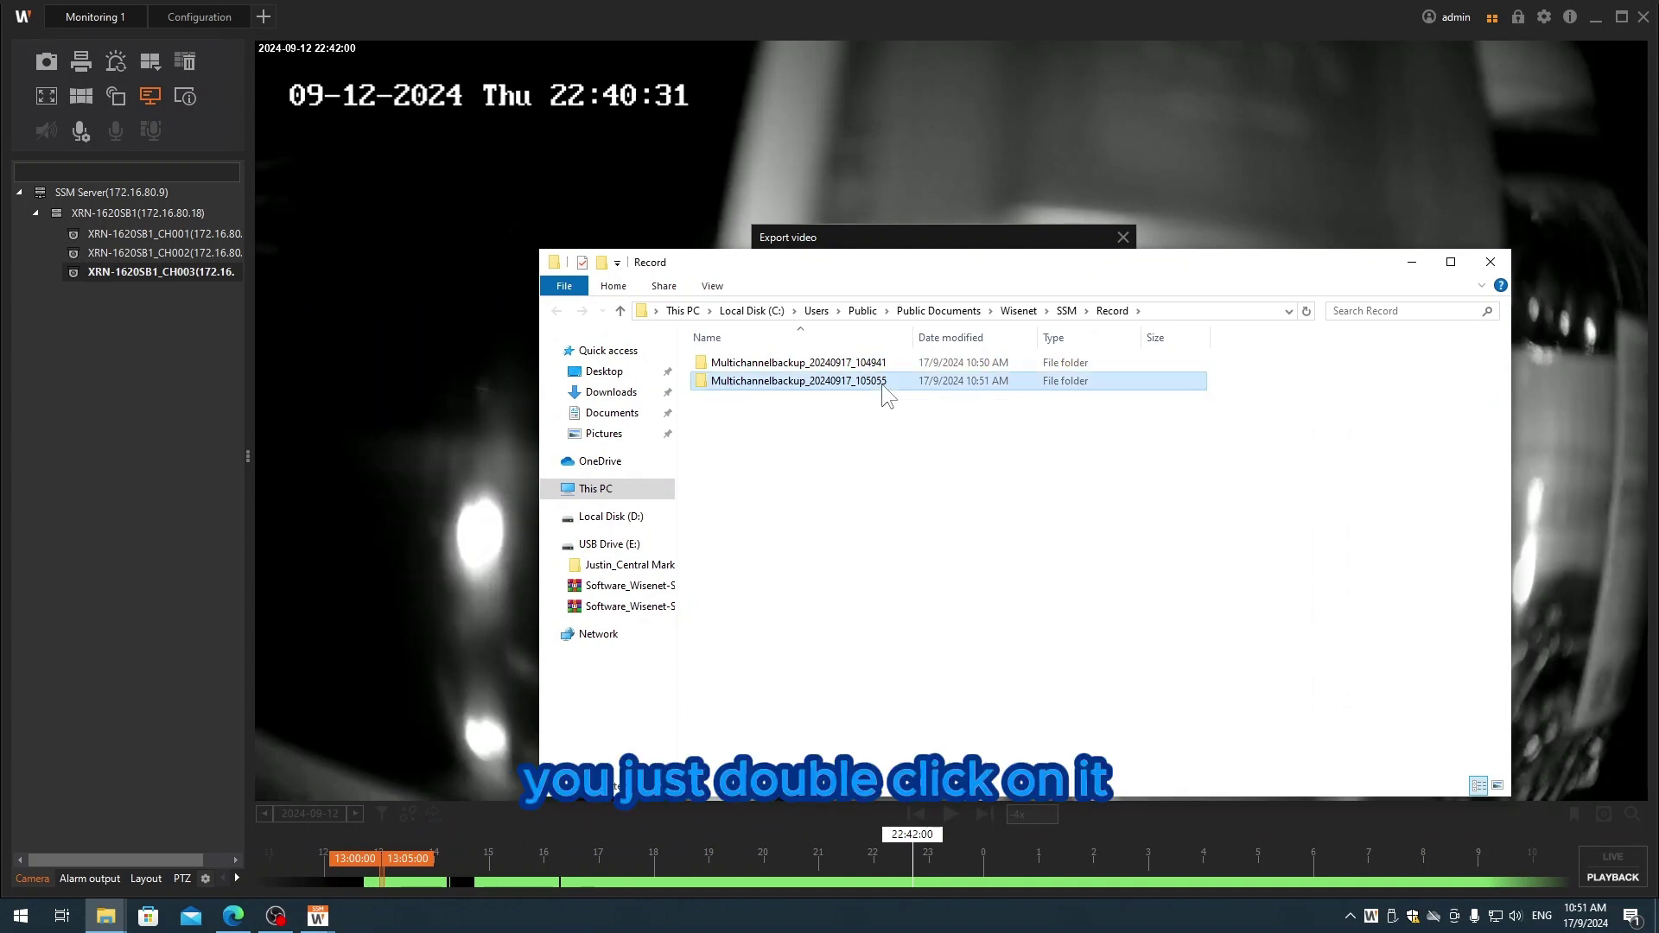
pyautogui.doubleClick(882, 384)
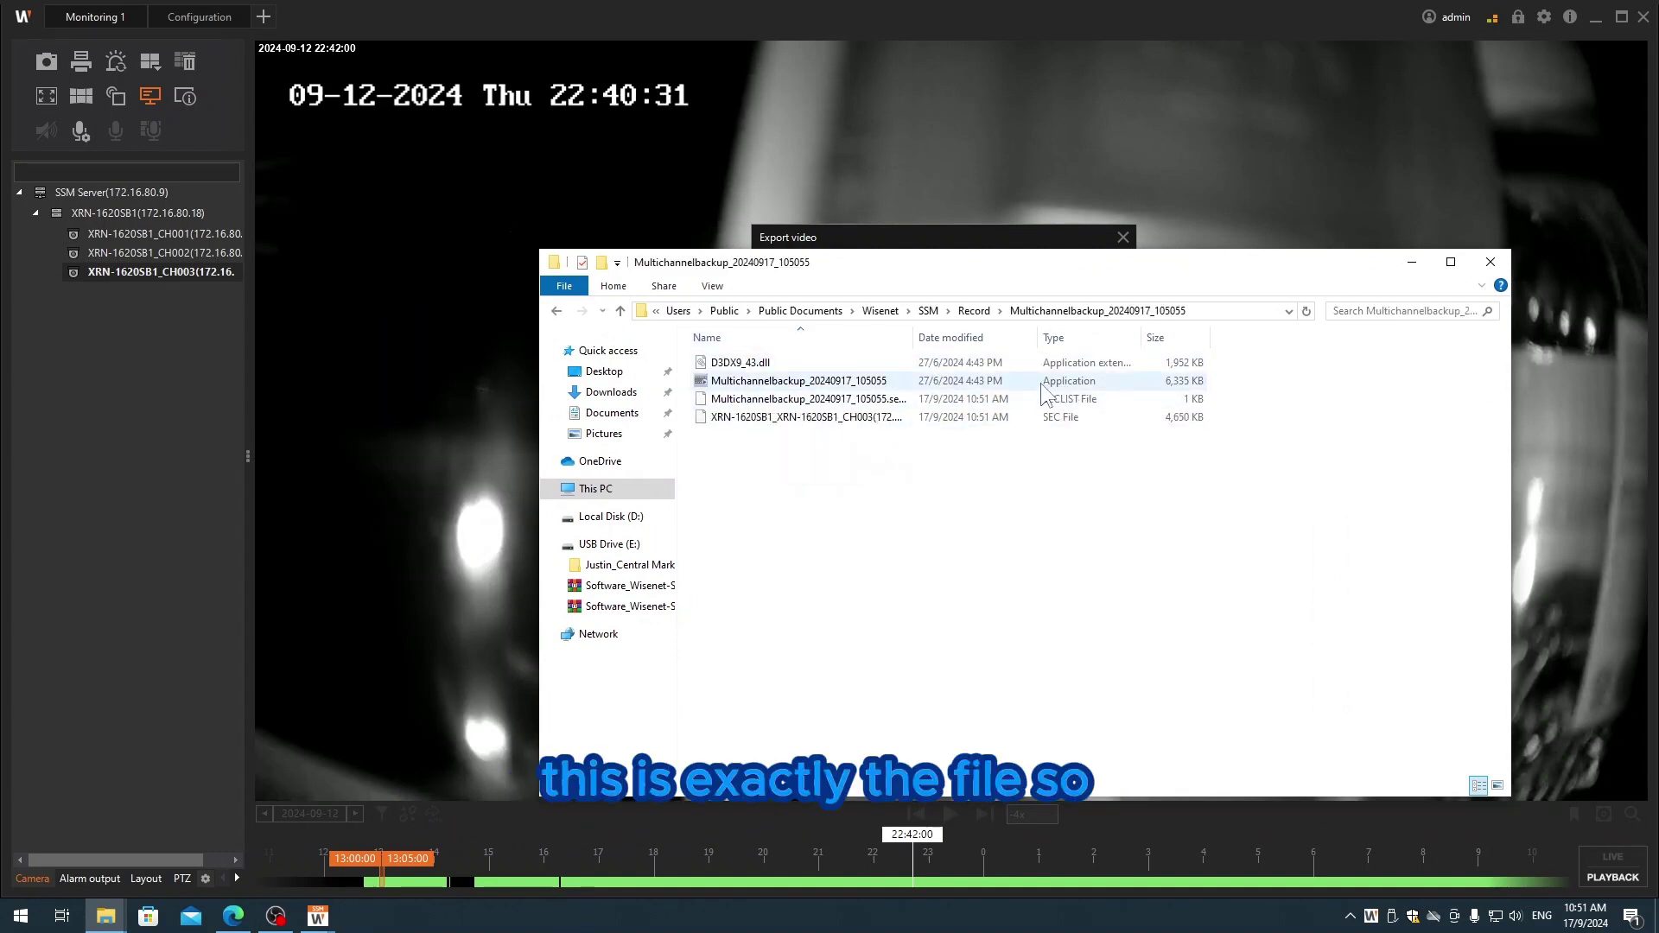
# - Launch the Multichannelbackup player application from the backup folder
pyautogui.moveTo(846, 494); pyautogui.dragTo(731, 360)
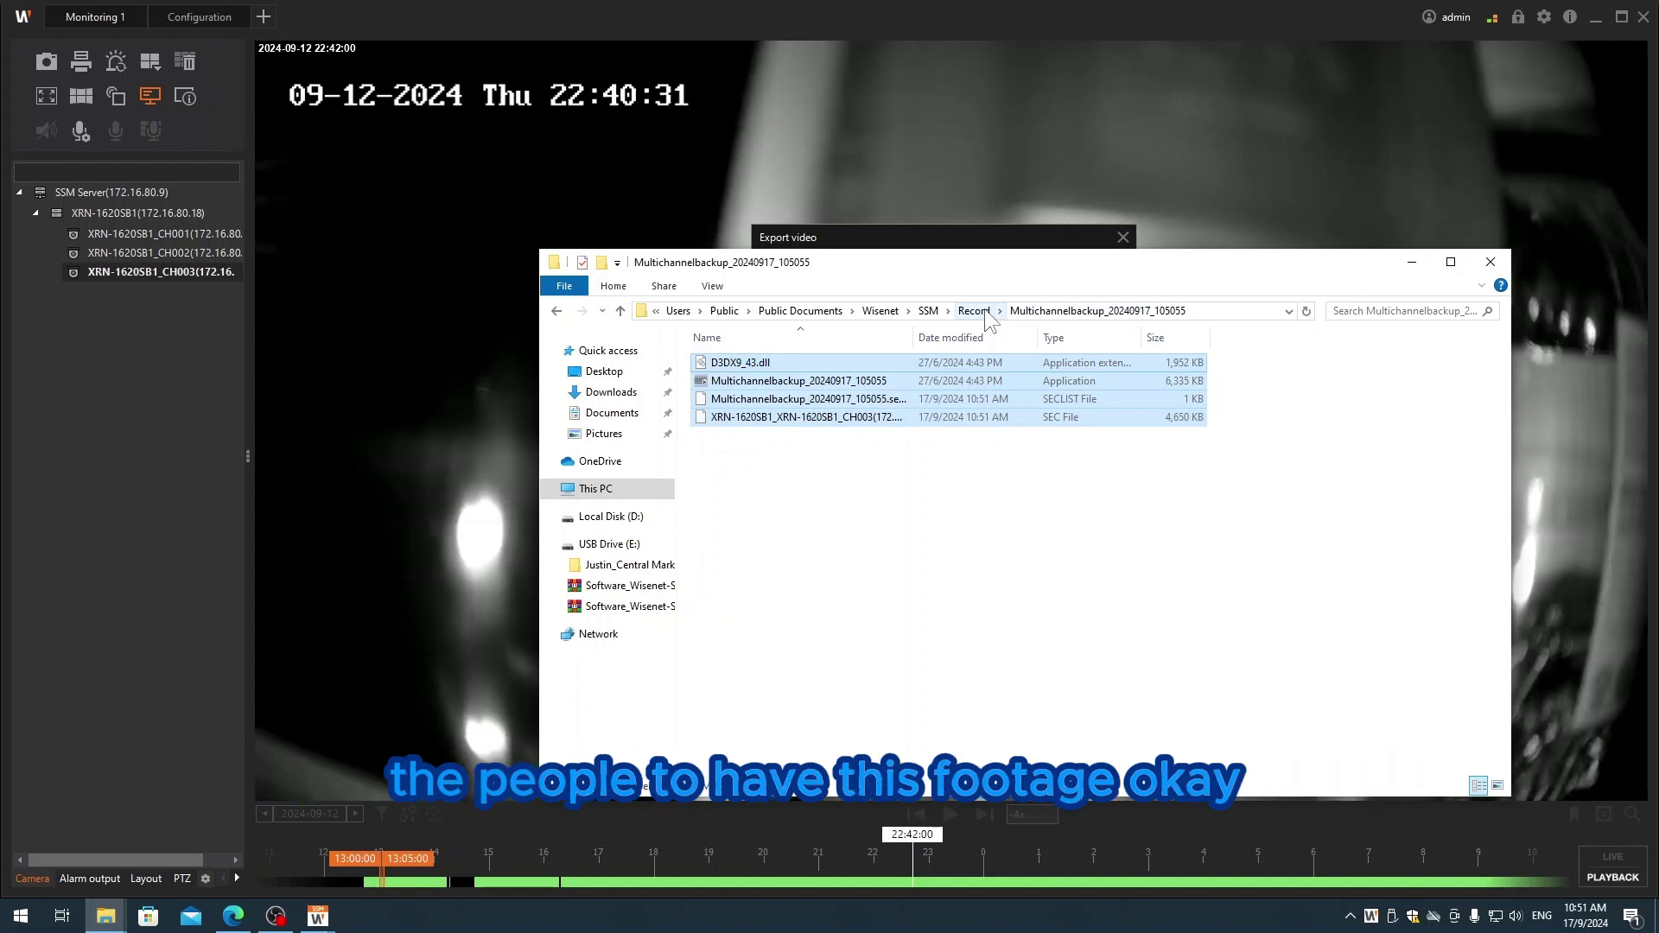
pyautogui.click(852, 471)
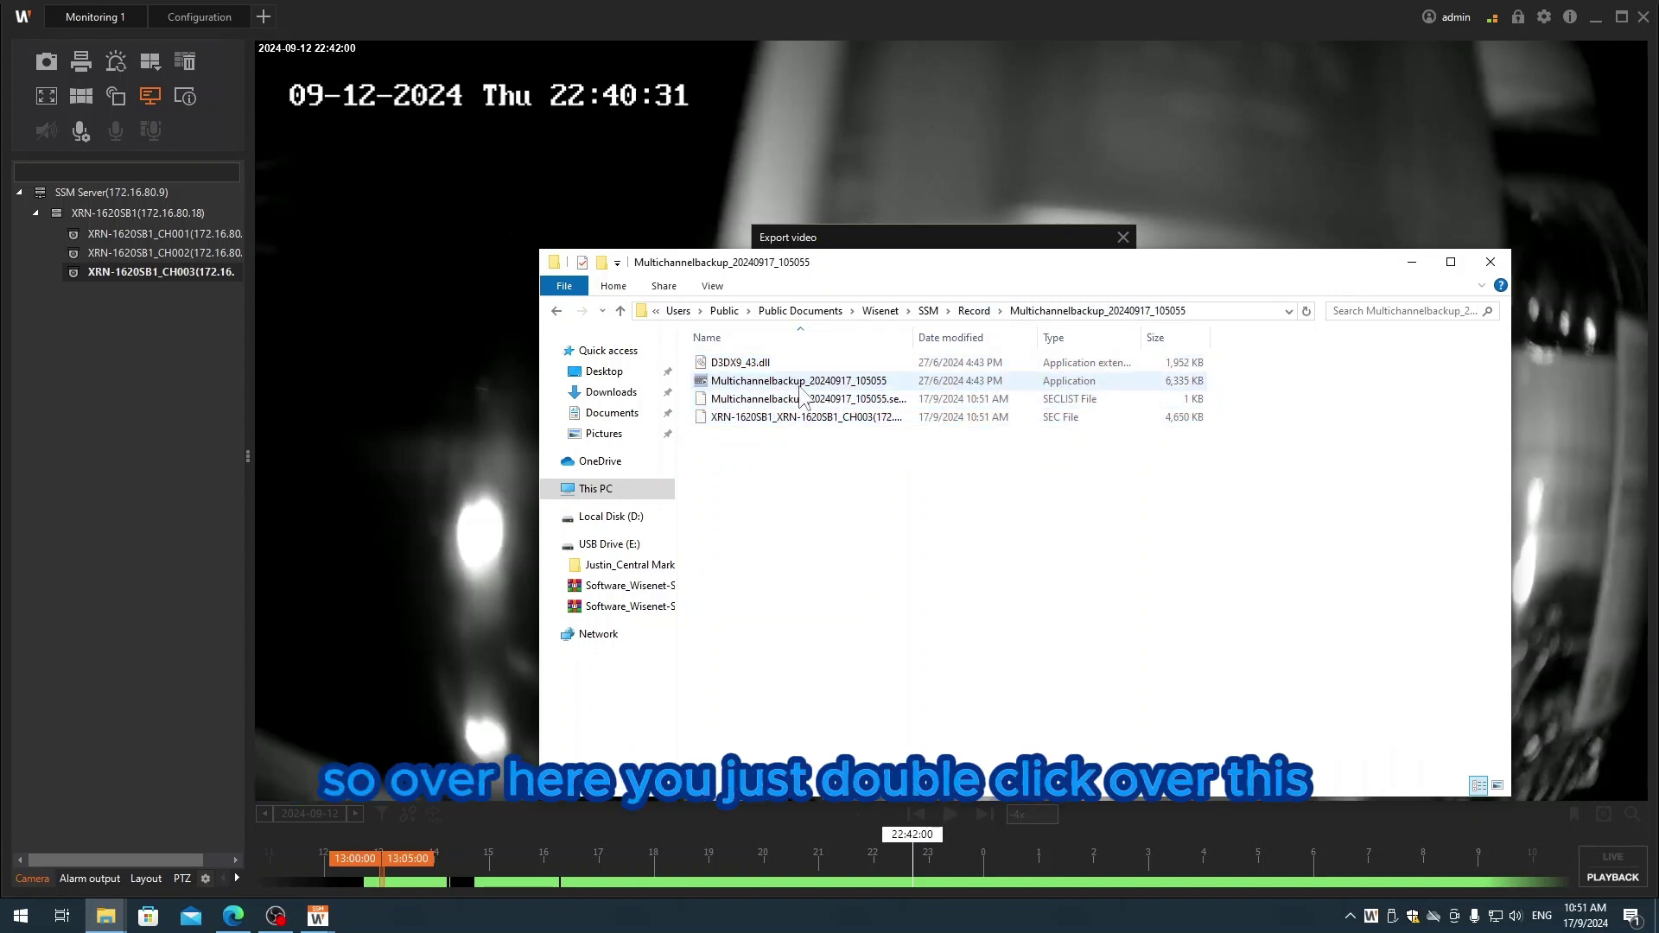
pyautogui.click(800, 385)
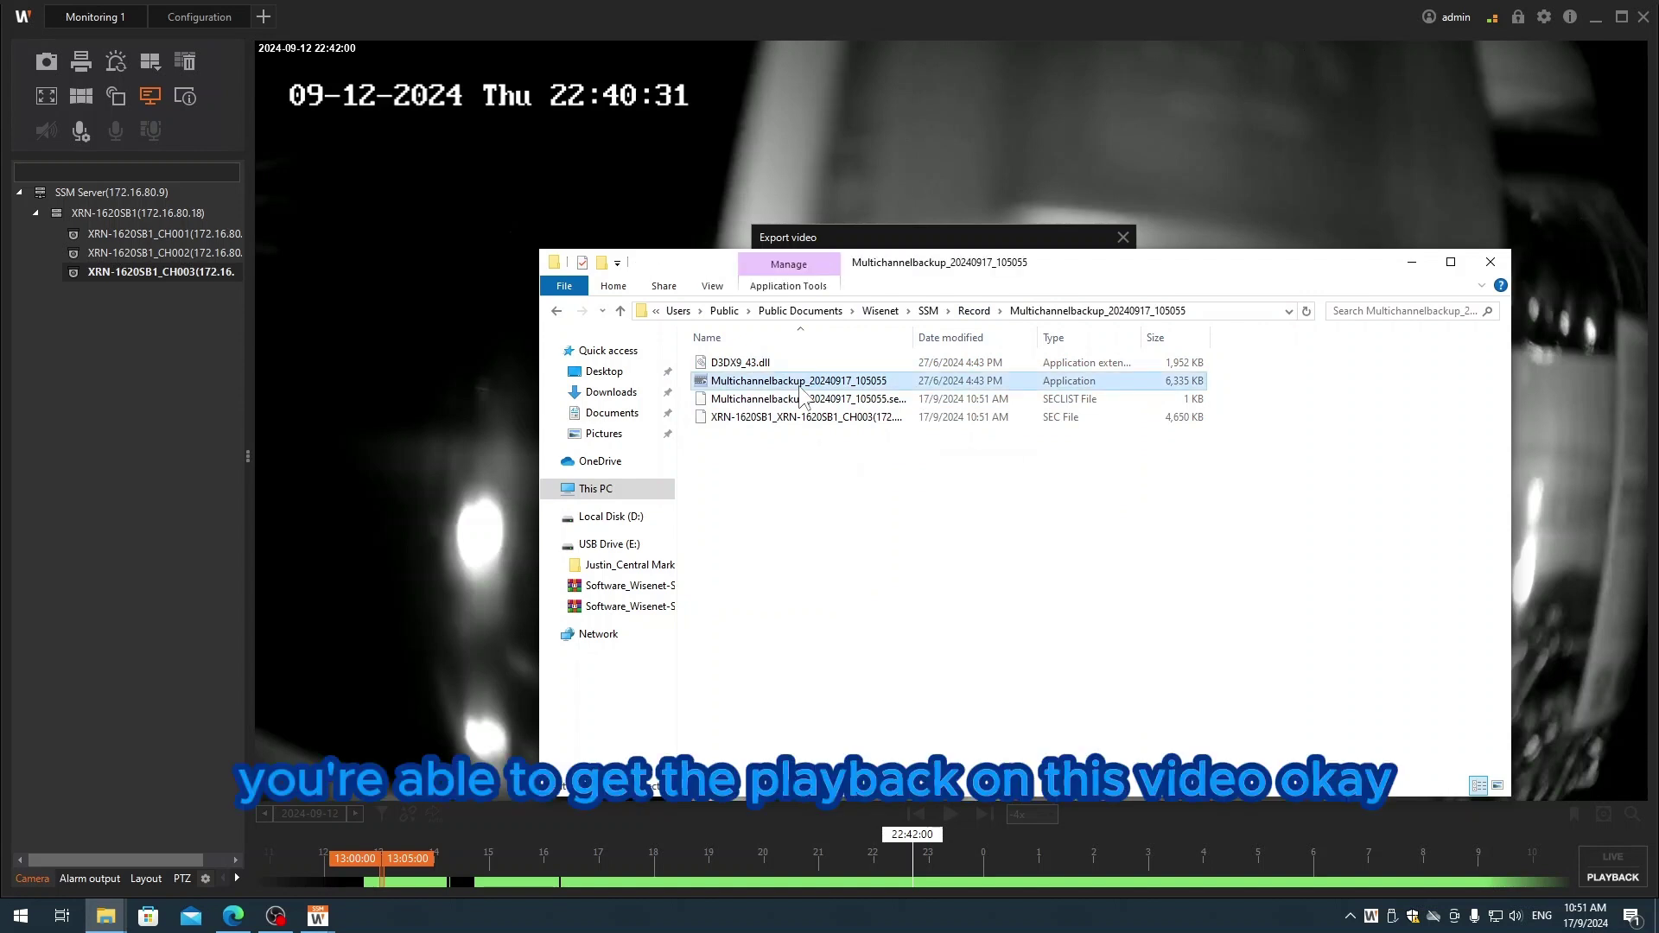
pyautogui.doubleClick(800, 386)
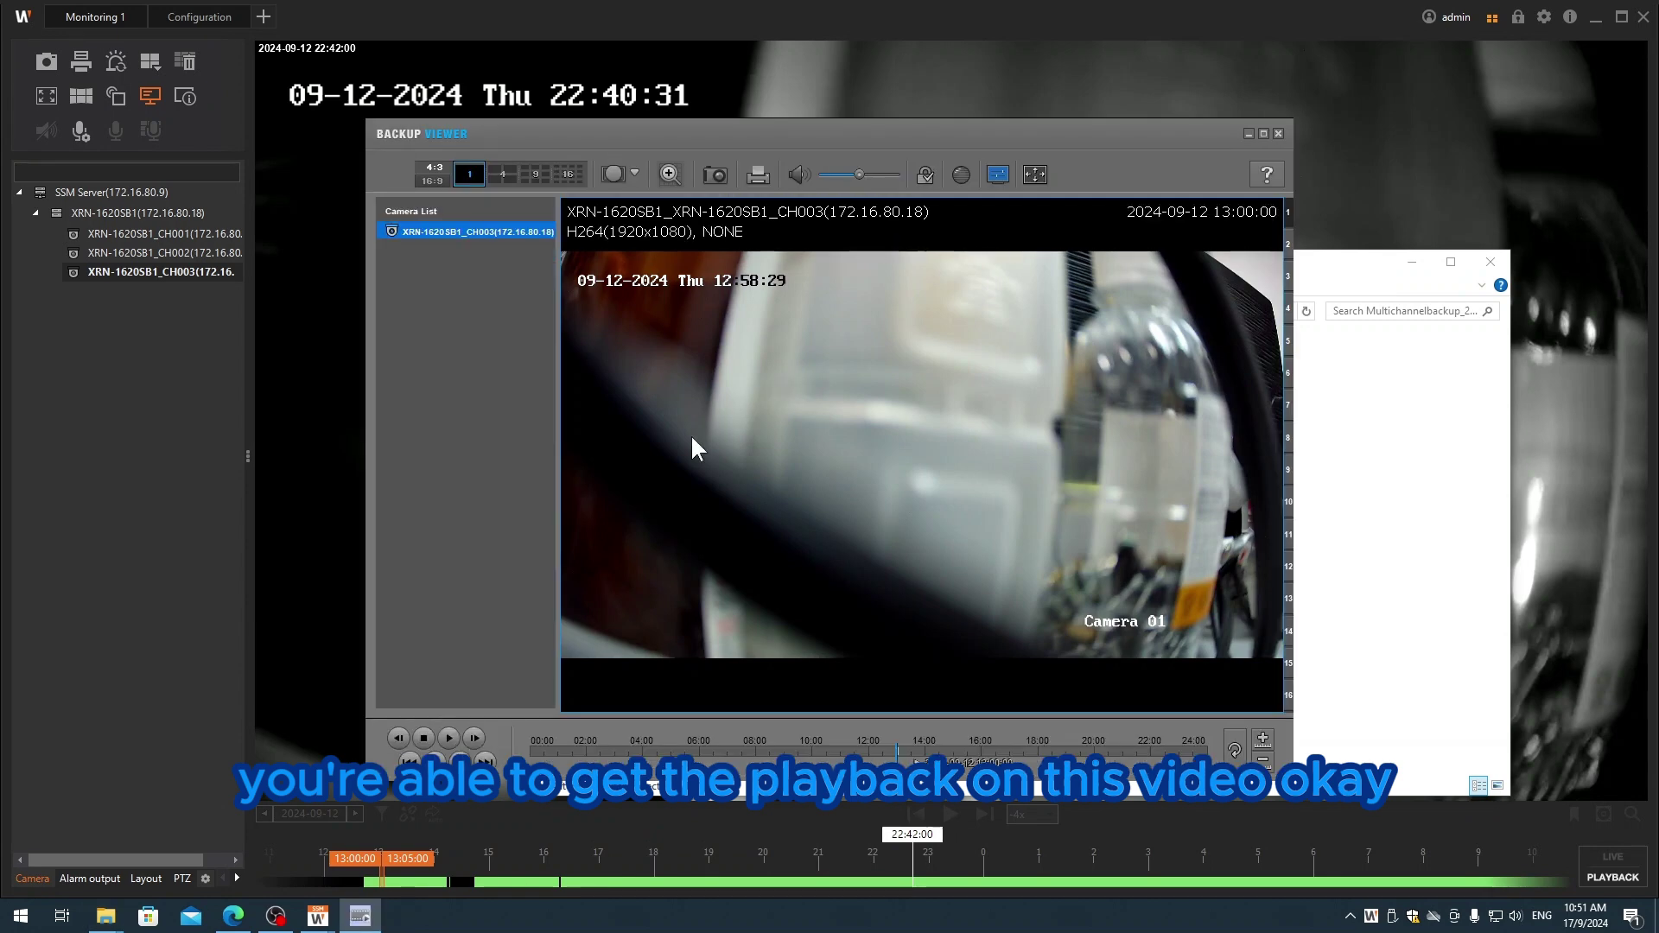
# - Zoom the timeline to 12:00–15:00, play the CH003 backup and switch to a four-way split
pyautogui.click(1264, 738)
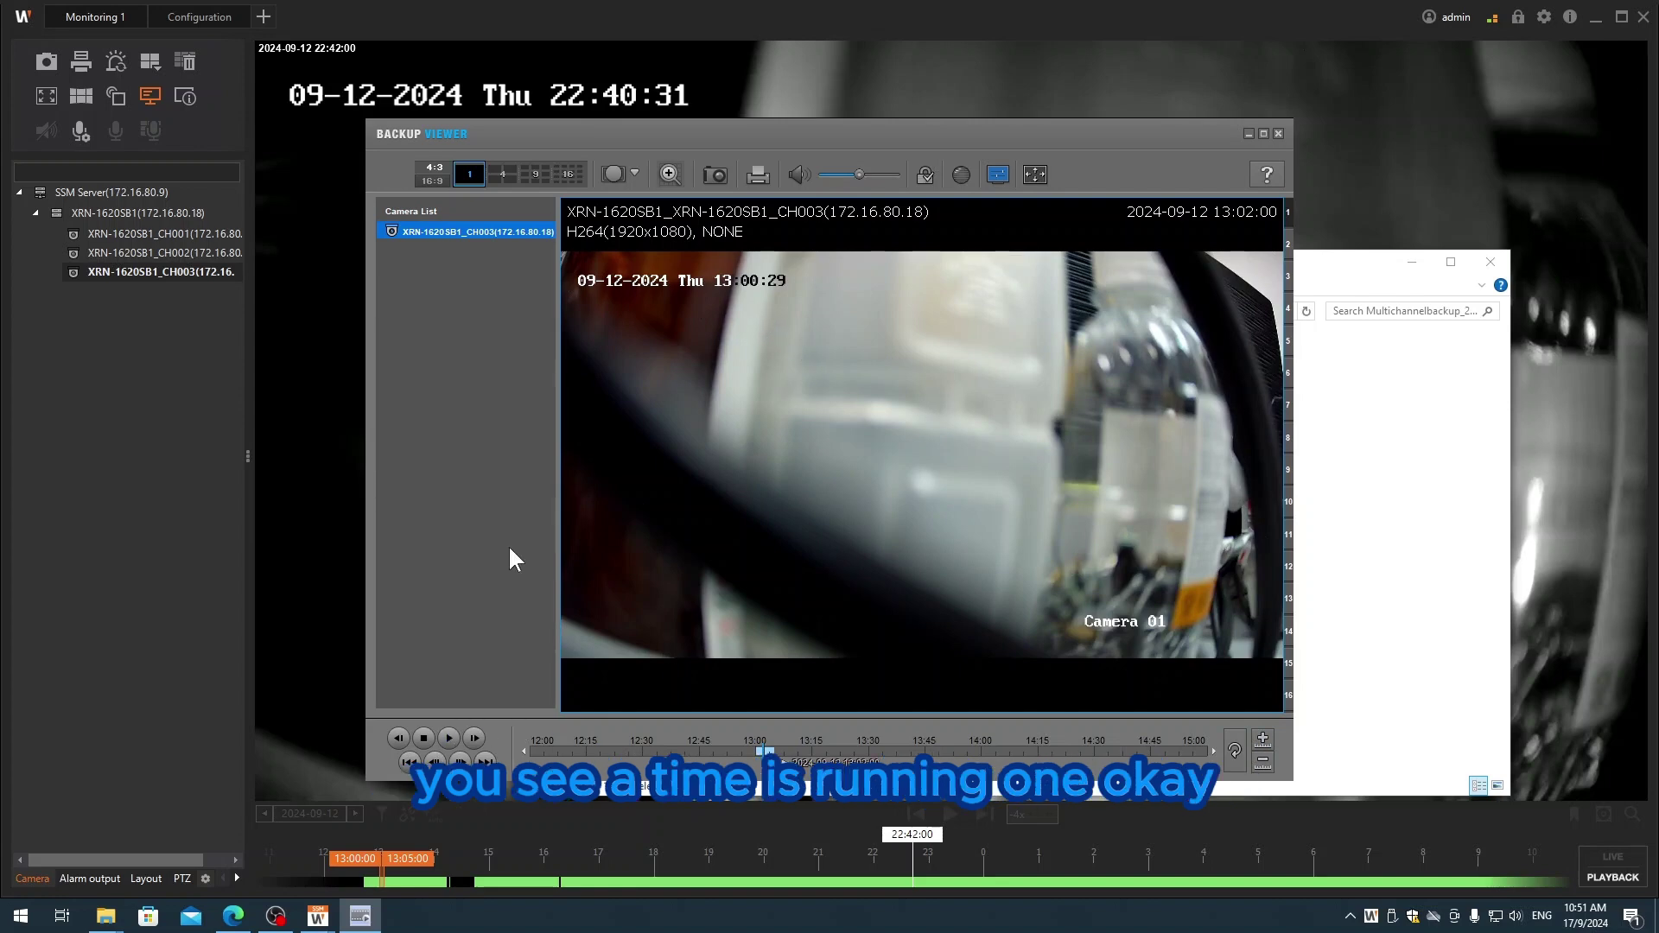
pyautogui.click(447, 736)
pyautogui.click(502, 173)
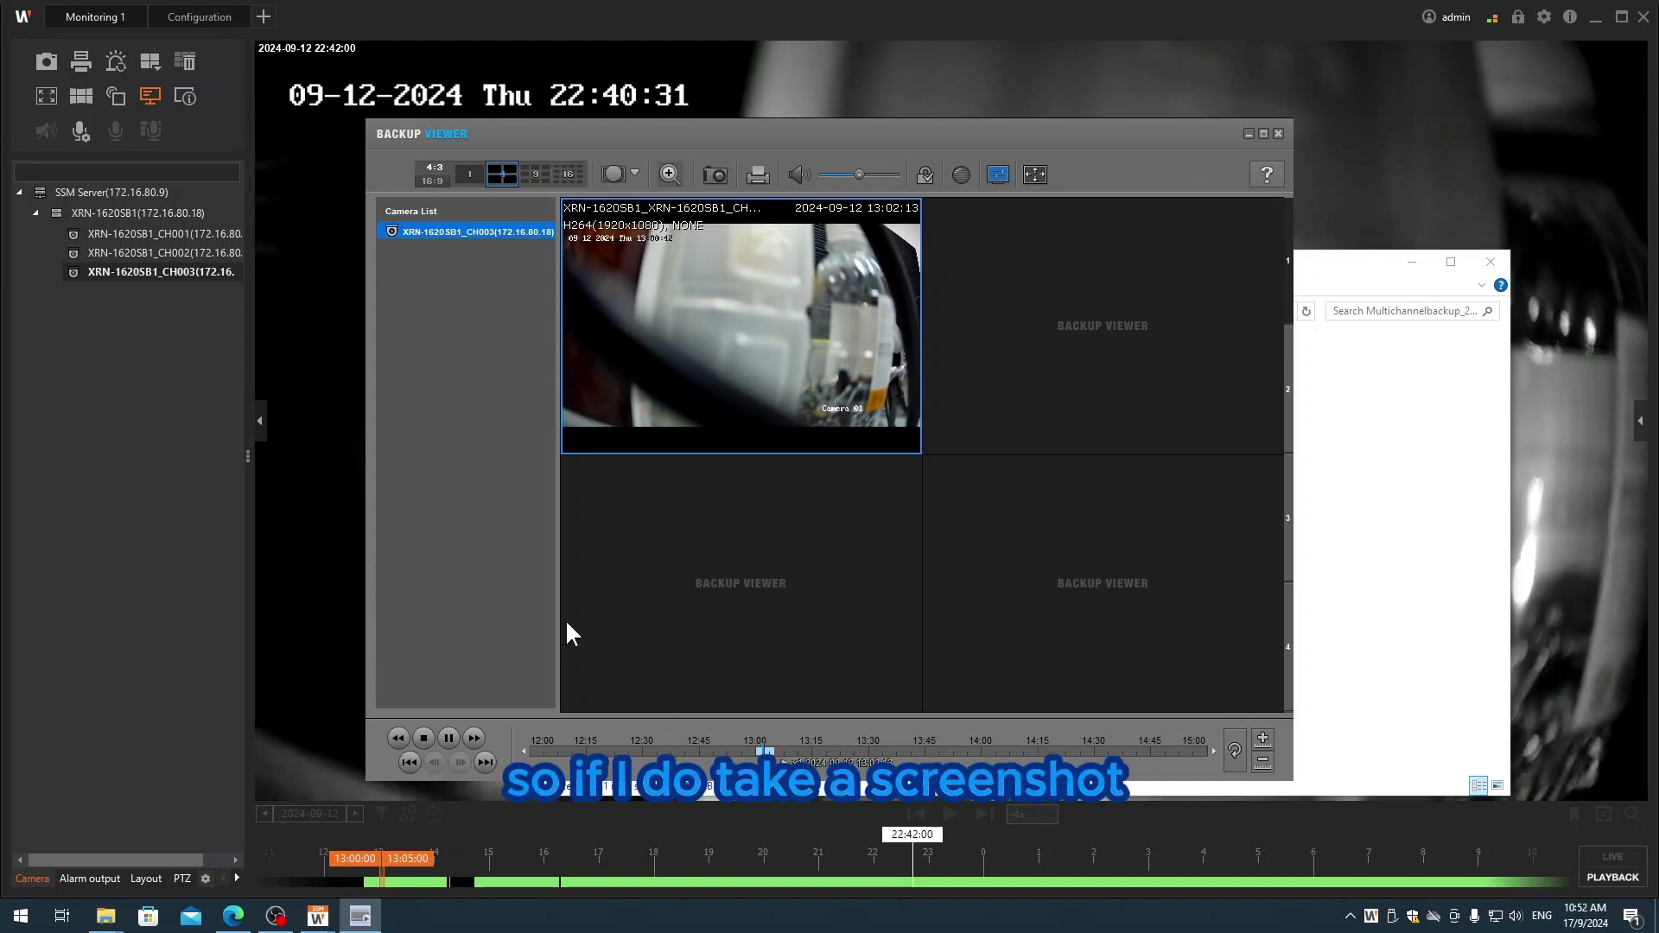
# - Capture and save a screenshot as 20240912_130216_00_00 in Pictures\BackupViewer, dismissing the confirmation
pyautogui.click(717, 176)
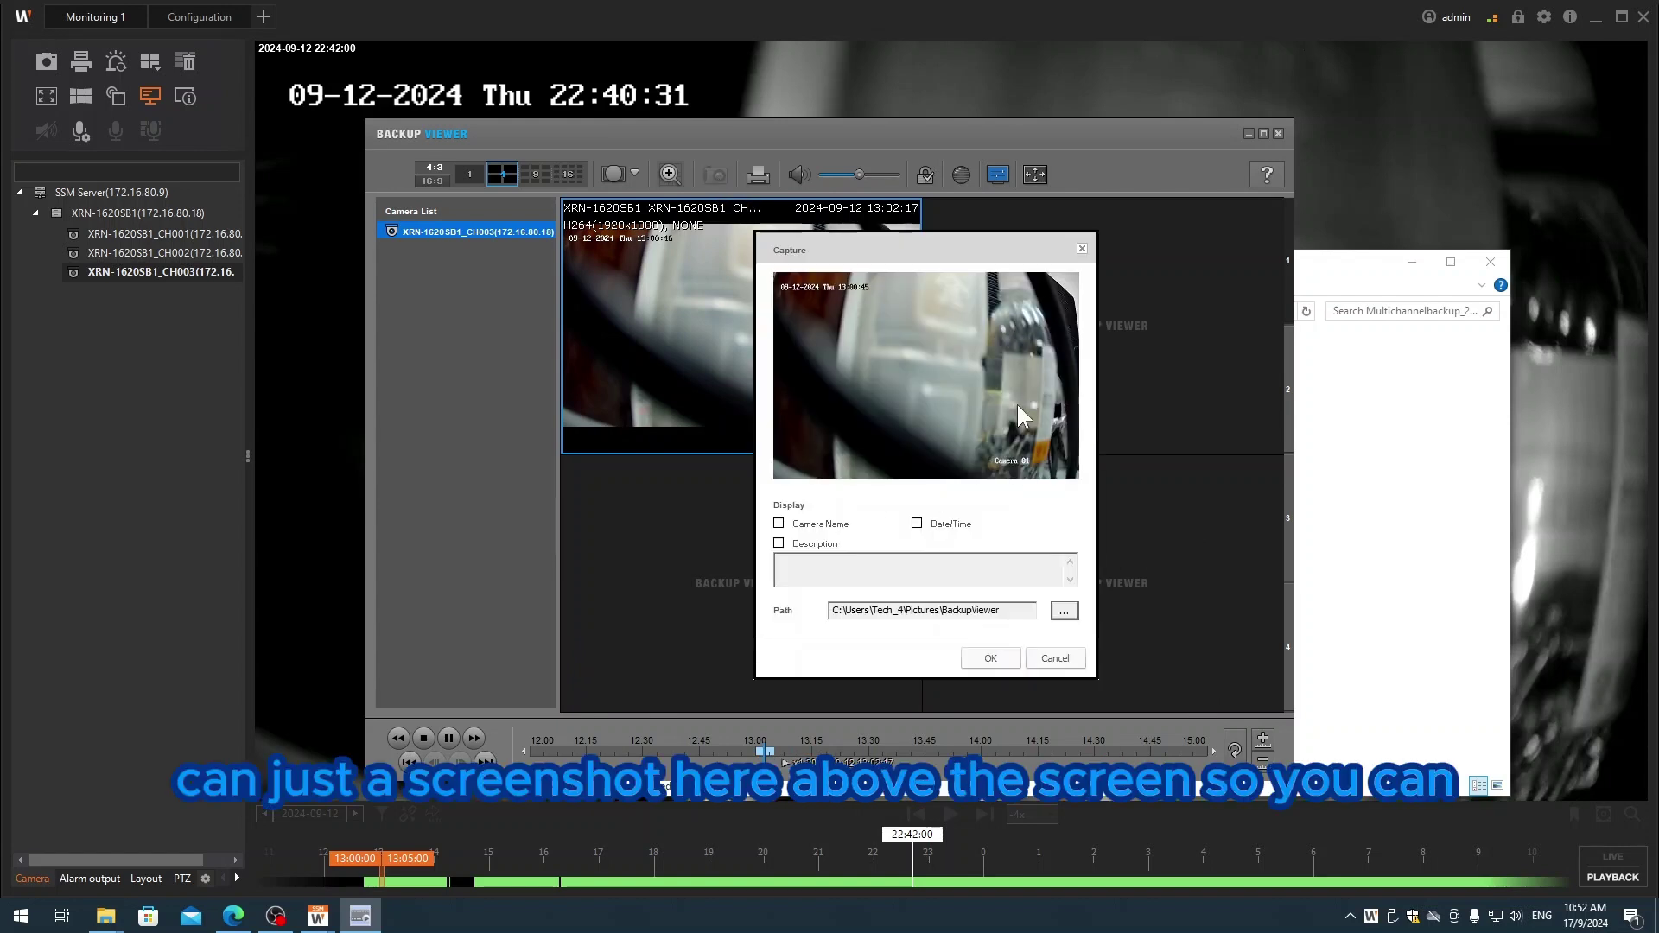
pyautogui.click(991, 658)
pyautogui.click(1038, 518)
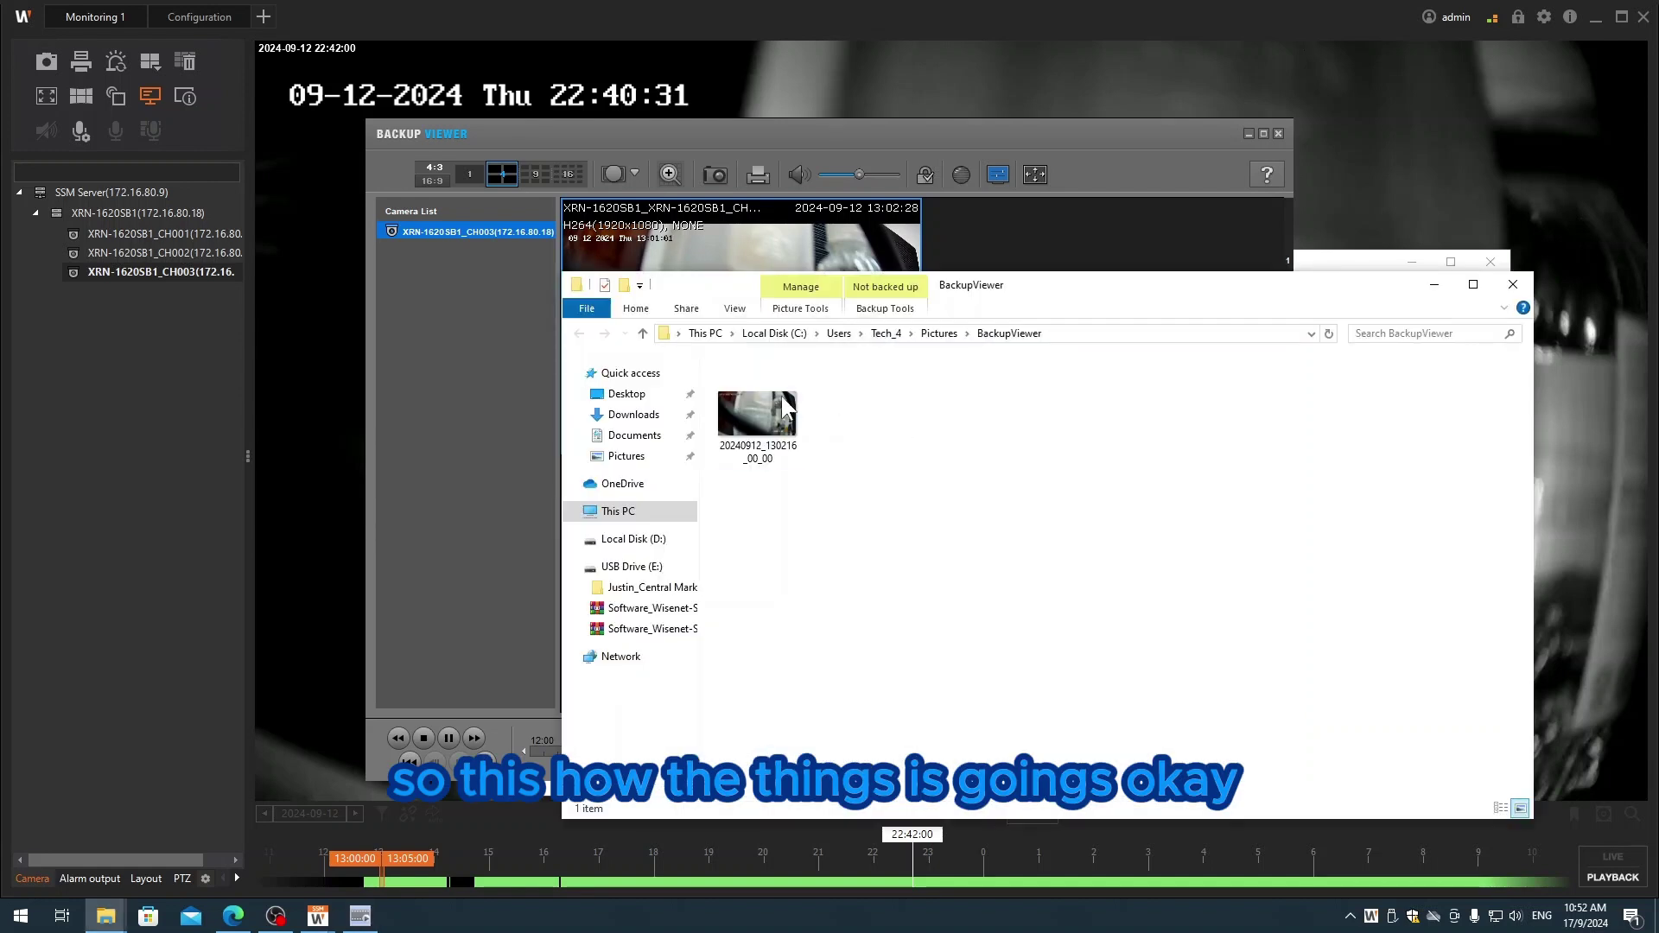
pyautogui.moveTo(1072, 287); pyautogui.dragTo(1418, 278)
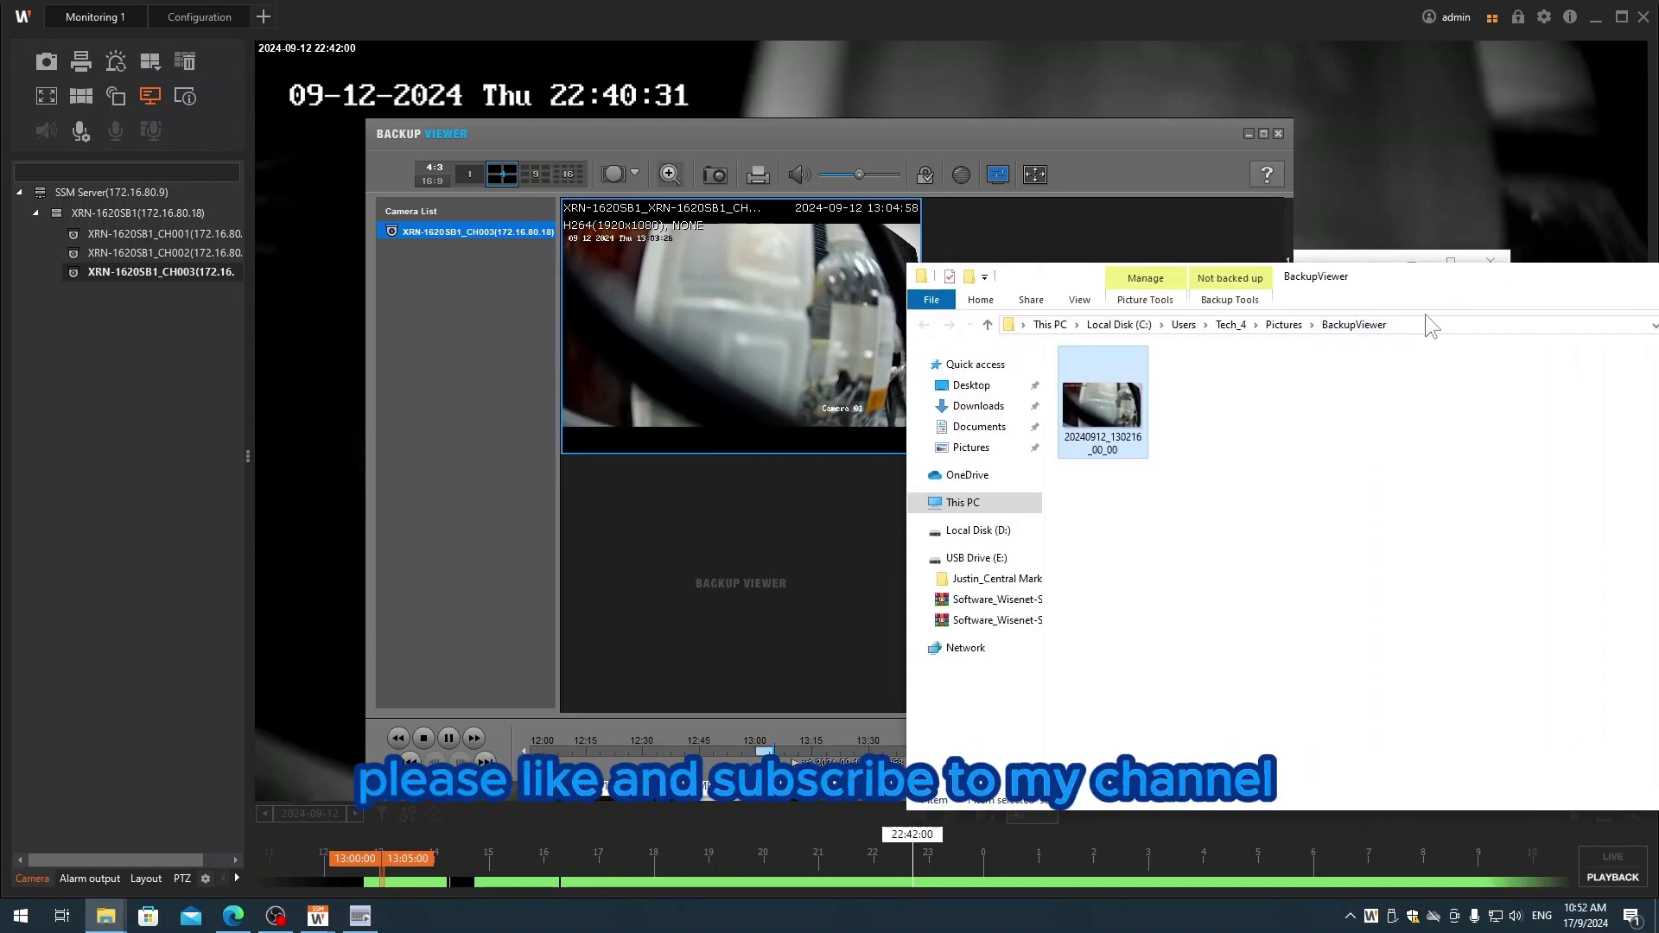